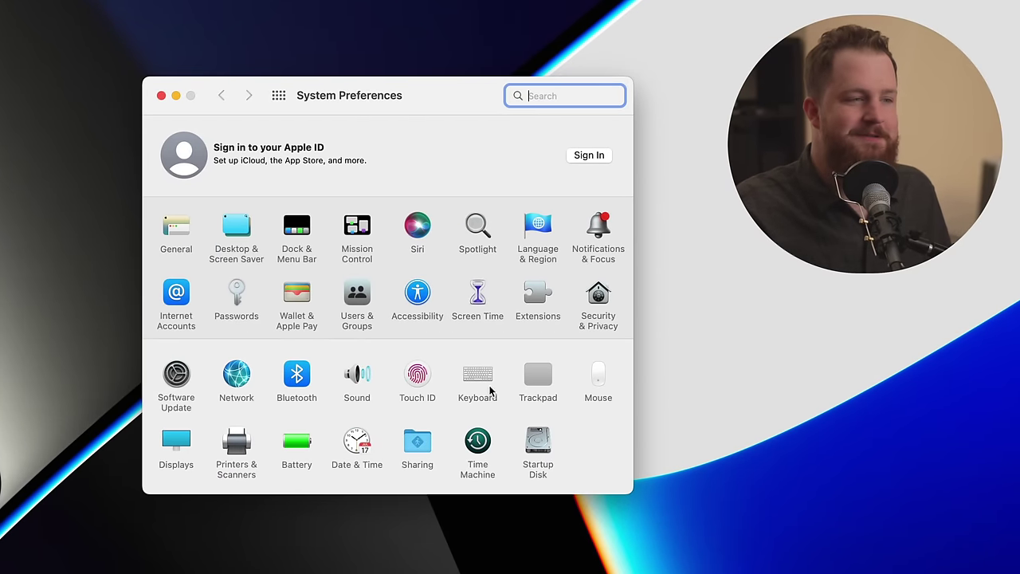
Step: In Keyboard's Text tab, uncheck Correct spelling, Capitalize words and Add period with double-space
{"action": "left_click", "coordinate": [477, 381]}
{"action": "left_click", "coordinate": [320, 142]}
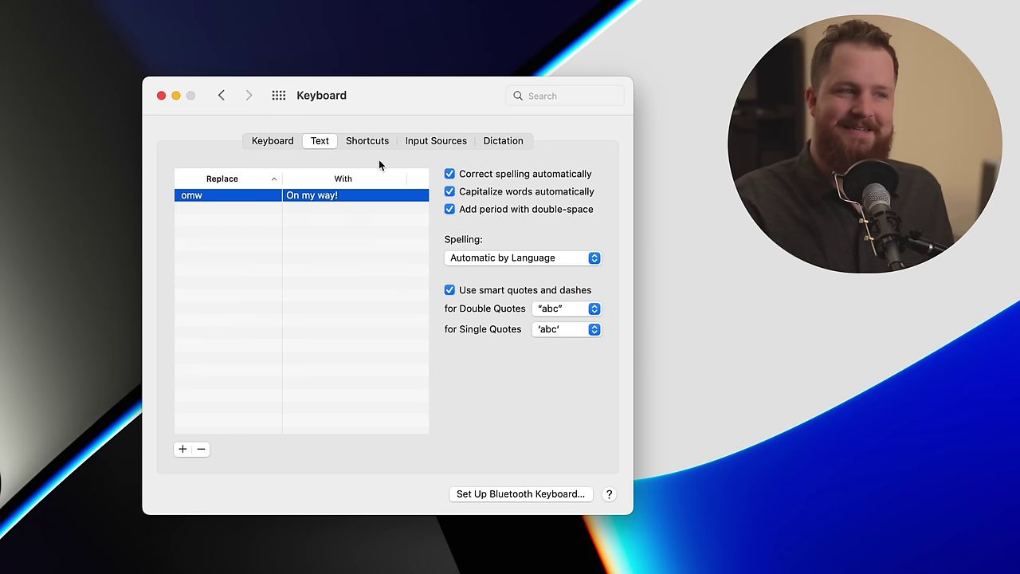
{"action": "left_click", "coordinate": [464, 177]}
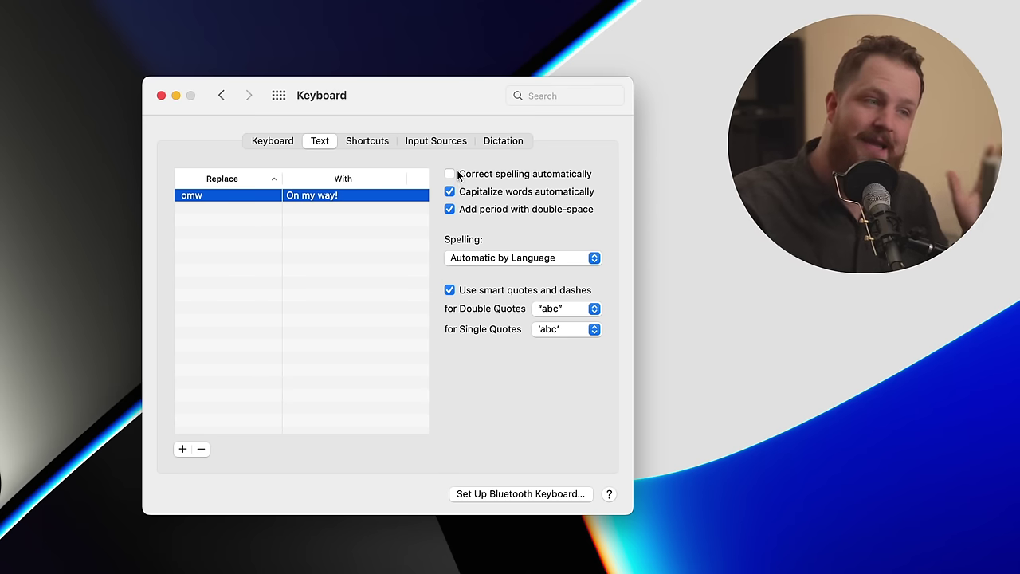
{"action": "left_click", "coordinate": [466, 195]}
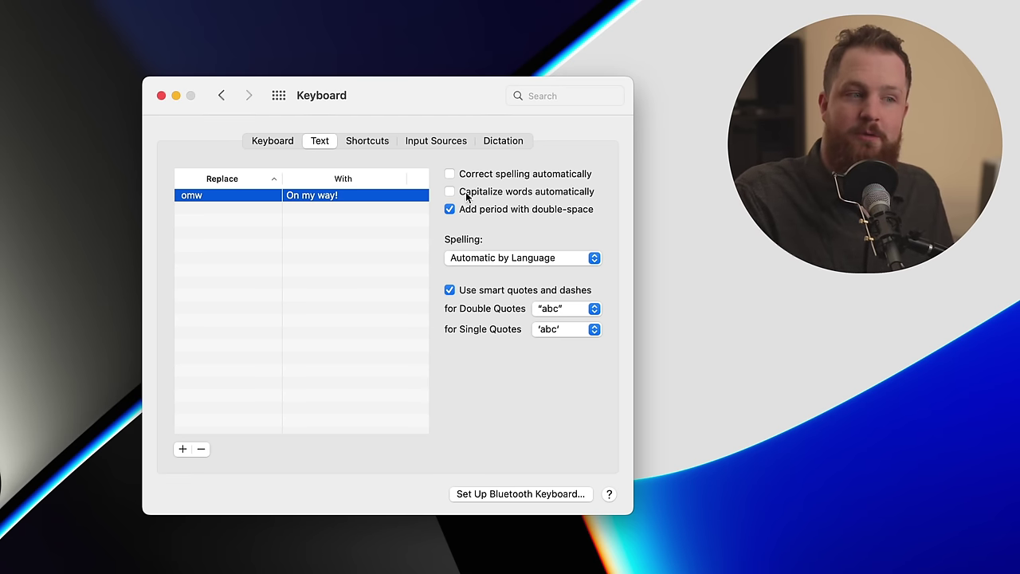
{"action": "left_click", "coordinate": [482, 213]}
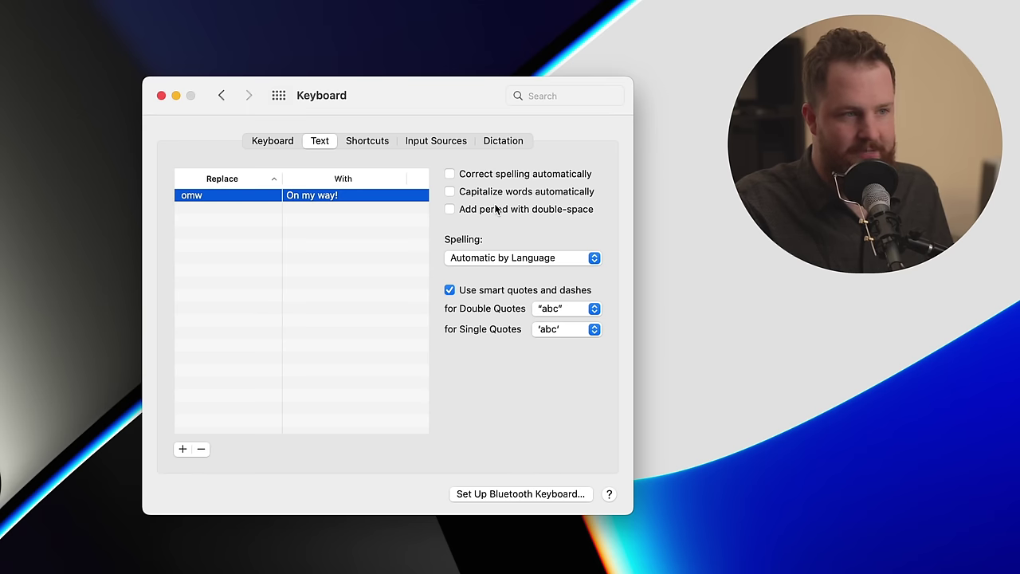
{"action": "left_click", "coordinate": [278, 96]}
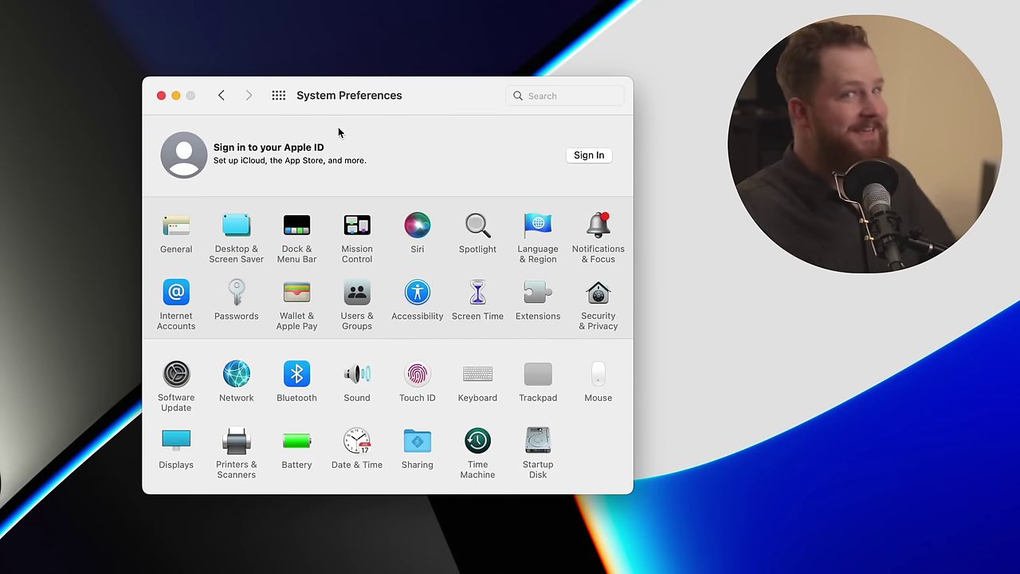
Step: In Extensions' Share Menu list, uncheck Save to Books and Open in News
{"action": "left_click", "coordinate": [541, 295]}
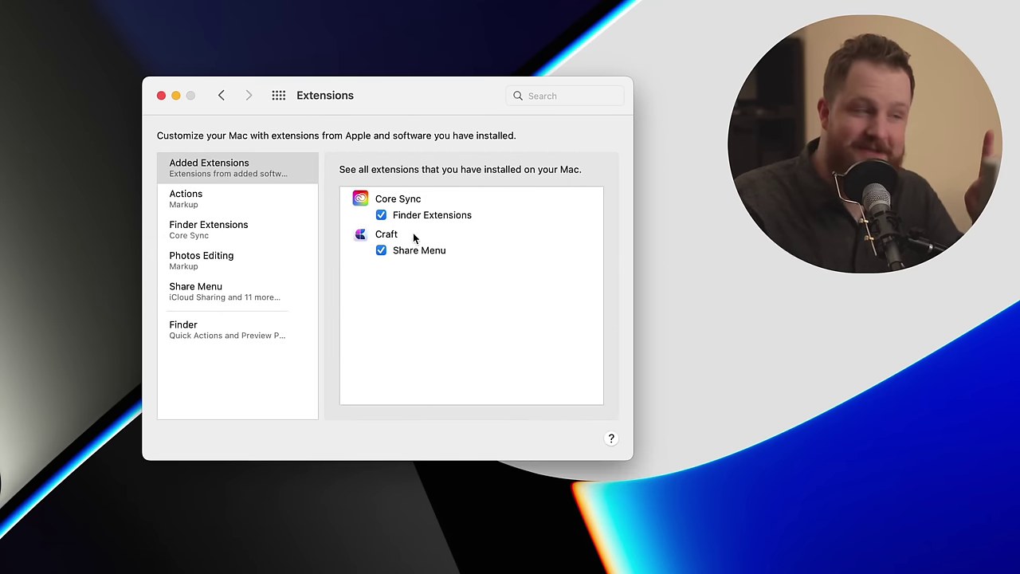
{"action": "left_click", "coordinate": [252, 283]}
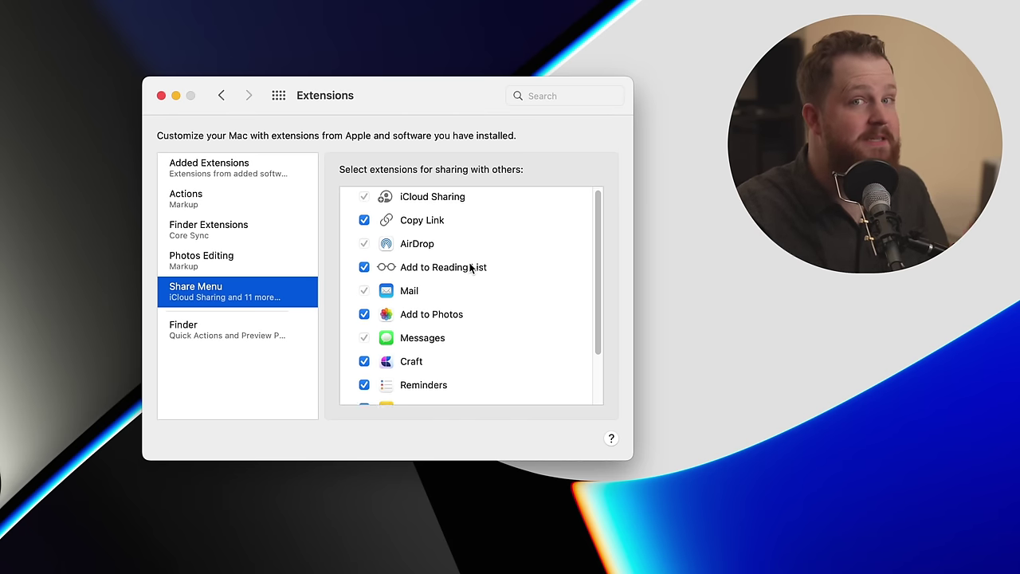
{"action": "scroll", "coordinate": [469, 267], "scroll_direction": "down", "scroll_amount": 2}
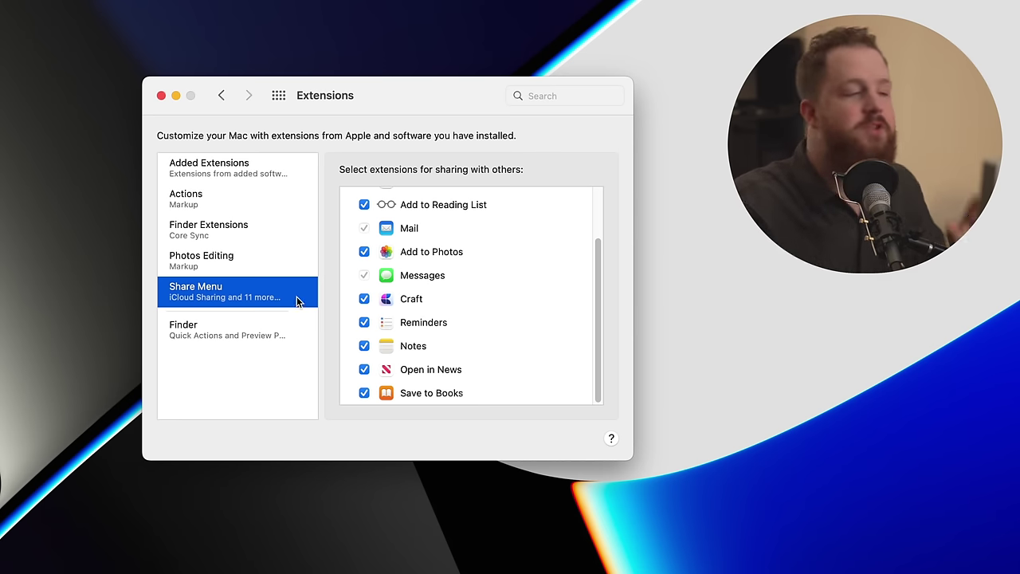
{"action": "left_click", "coordinate": [364, 393]}
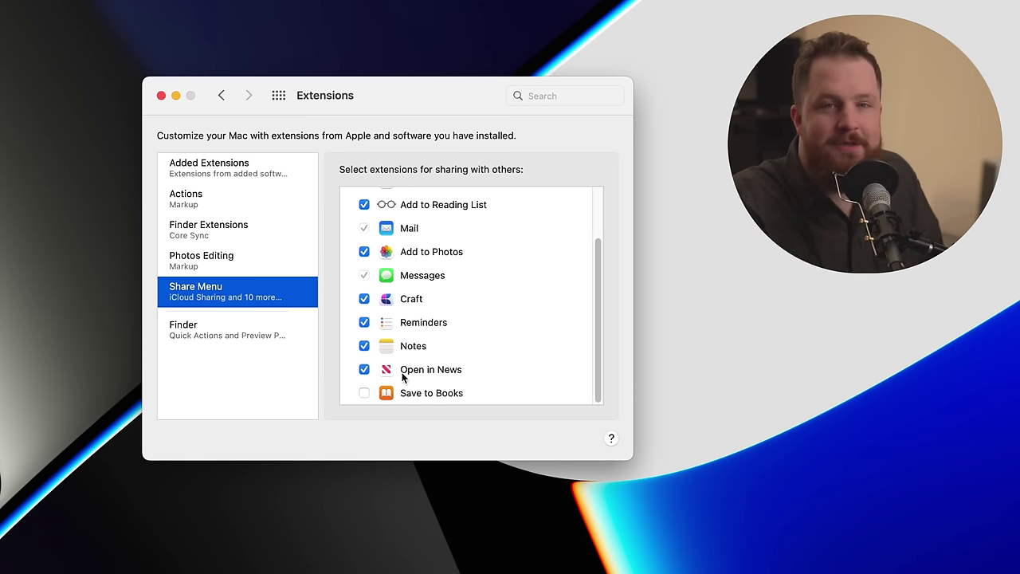
{"action": "left_click", "coordinate": [365, 369]}
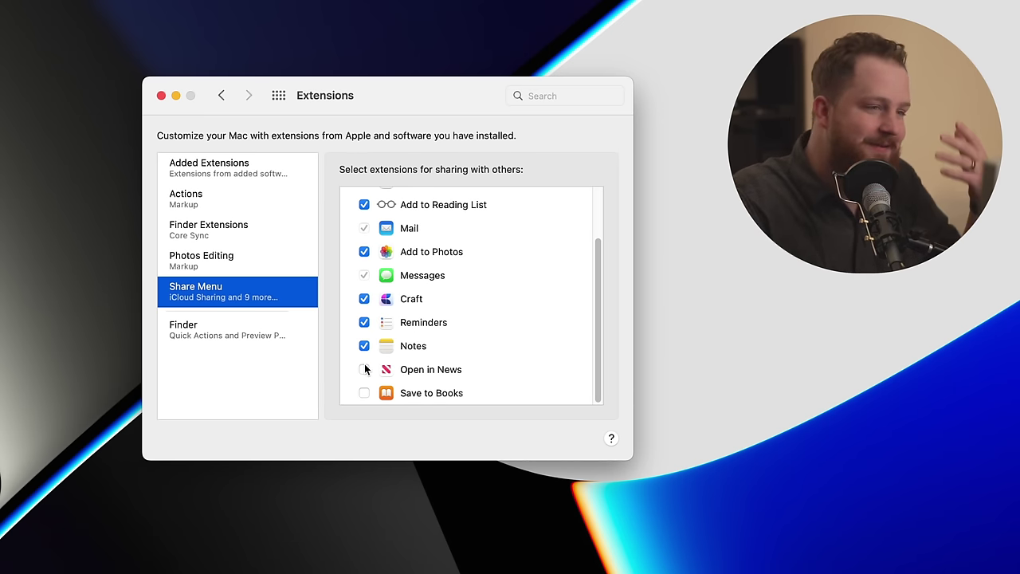
Step: Uncheck Notes and Reminders in the share menu list, then return to all panes
{"action": "scroll", "coordinate": [377, 344], "scroll_direction": "up", "scroll_amount": 1}
{"action": "scroll", "coordinate": [376, 342], "scroll_direction": "up", "scroll_amount": 2}
{"action": "scroll", "coordinate": [375, 342], "scroll_direction": "down", "scroll_amount": 3}
{"action": "left_click", "coordinate": [365, 346]}
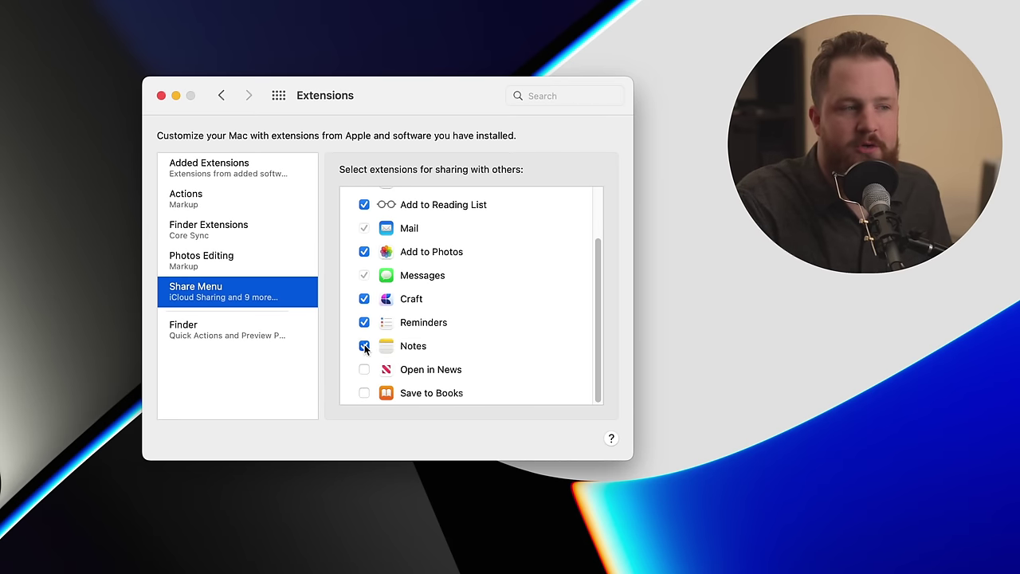
{"action": "left_click", "coordinate": [365, 322]}
{"action": "scroll", "coordinate": [381, 316], "scroll_direction": "up", "scroll_amount": 3}
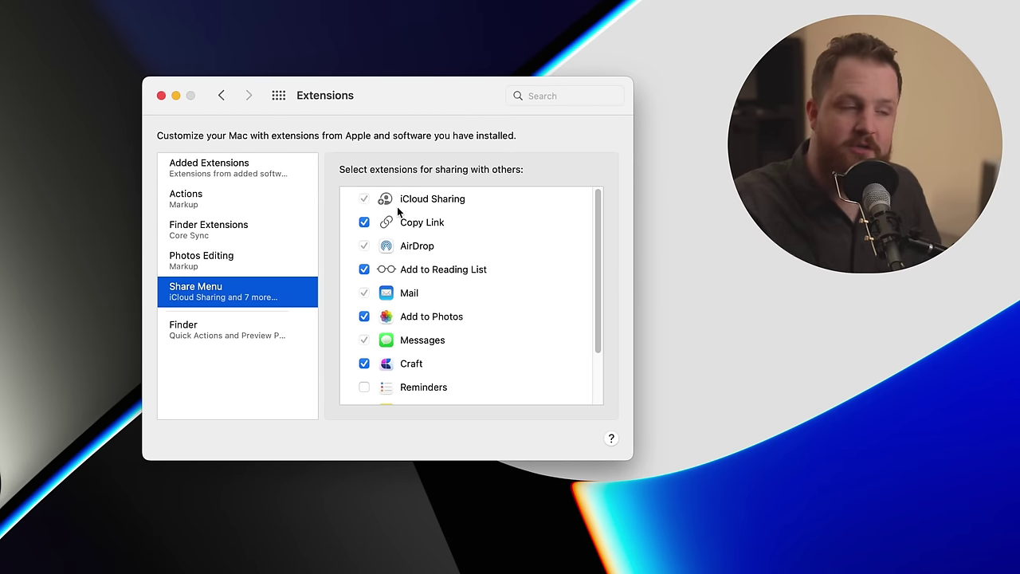
{"action": "left_click", "coordinate": [280, 96]}
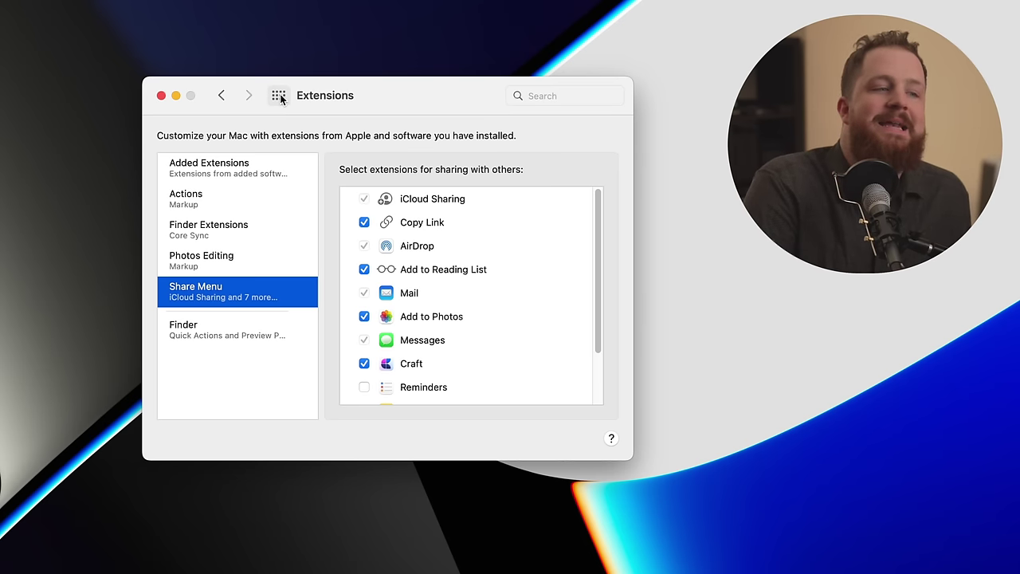
Step: Set Siri's Voice Feedback to Off in the Siri pane
{"action": "left_click", "coordinate": [416, 237]}
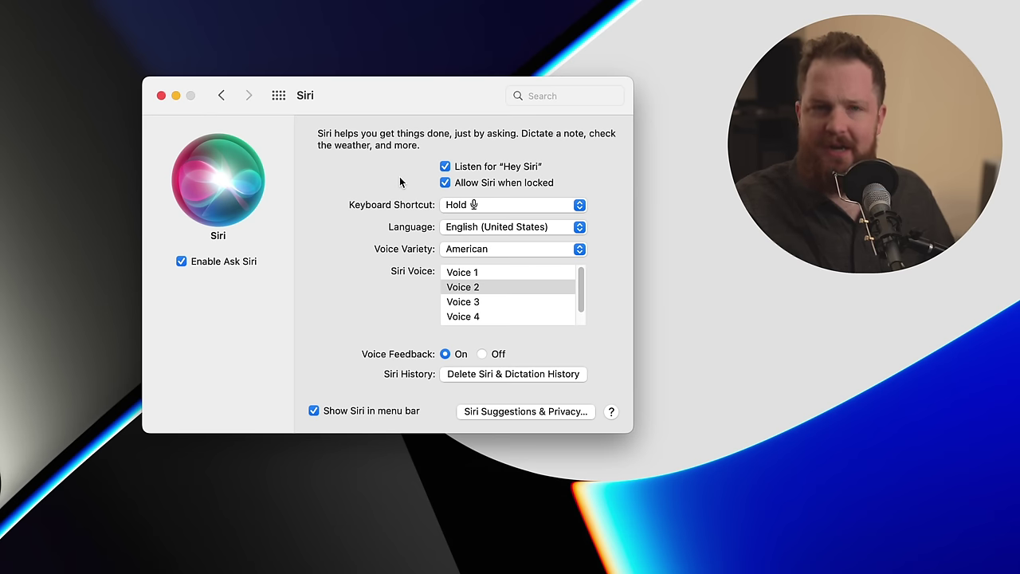
{"action": "left_click", "coordinate": [483, 355]}
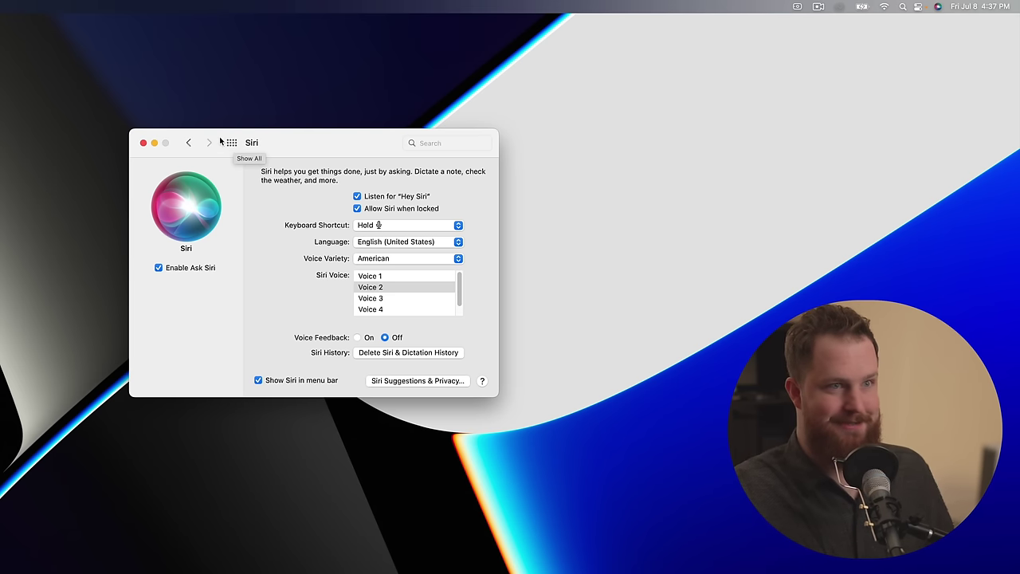
Step: Show Accessibility's Siri options with Enable Type to Siri turned on
{"action": "left_click", "coordinate": [230, 142]}
{"action": "left_click", "coordinate": [336, 293]}
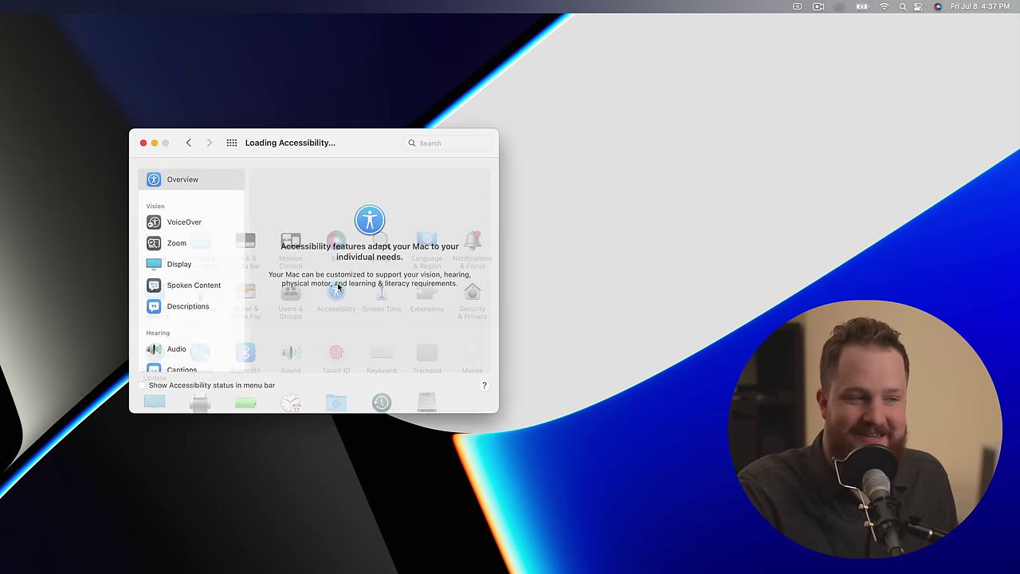
{"action": "scroll", "coordinate": [176, 354], "scroll_direction": "down", "scroll_amount": 5}
{"action": "left_click", "coordinate": [175, 340]}
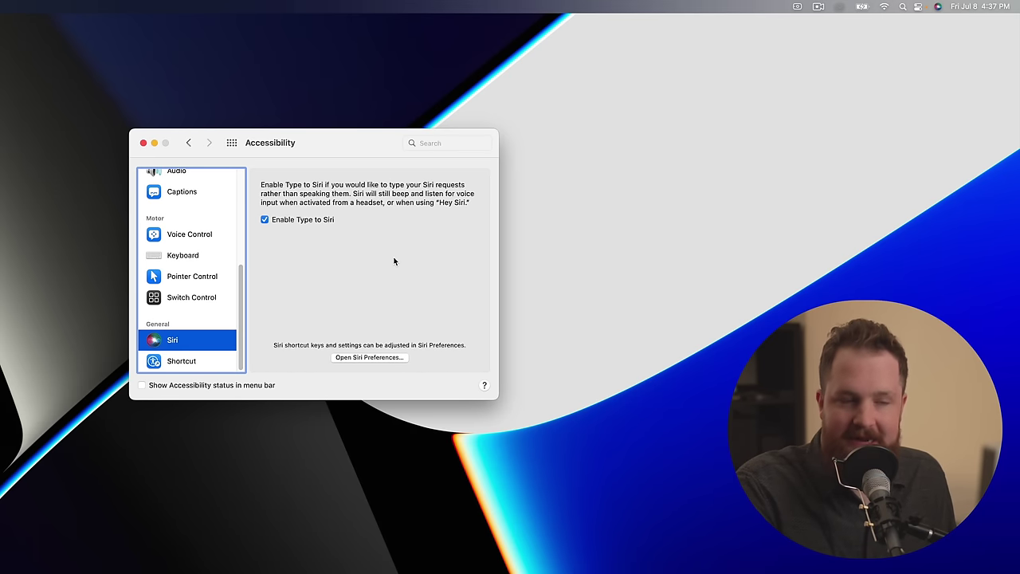
Step: Ask Siri a typed weather question from the menu bar, then dismiss its panel
{"action": "left_click", "coordinate": [942, 7]}
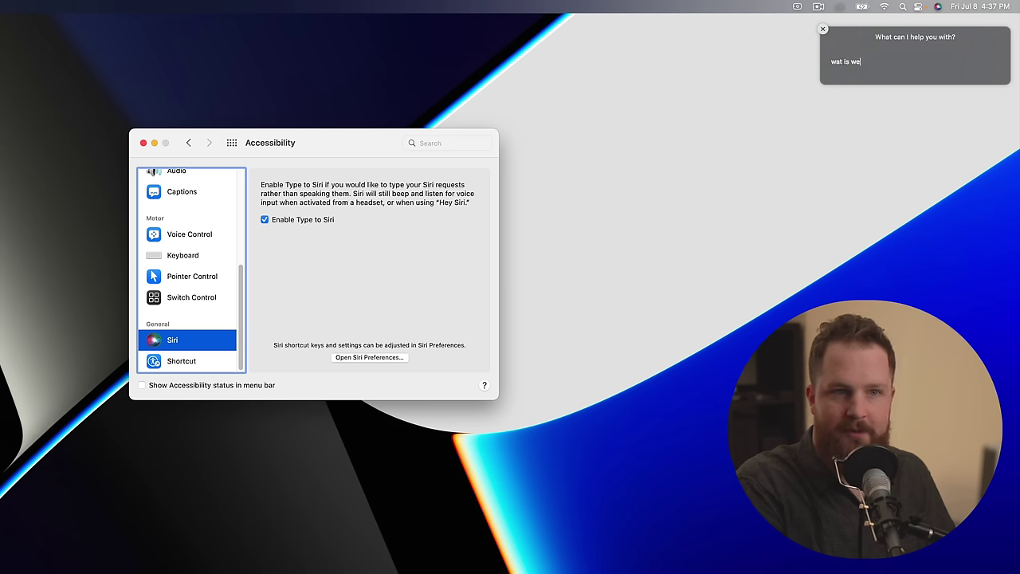
{"action": "key", "text": "Return"}
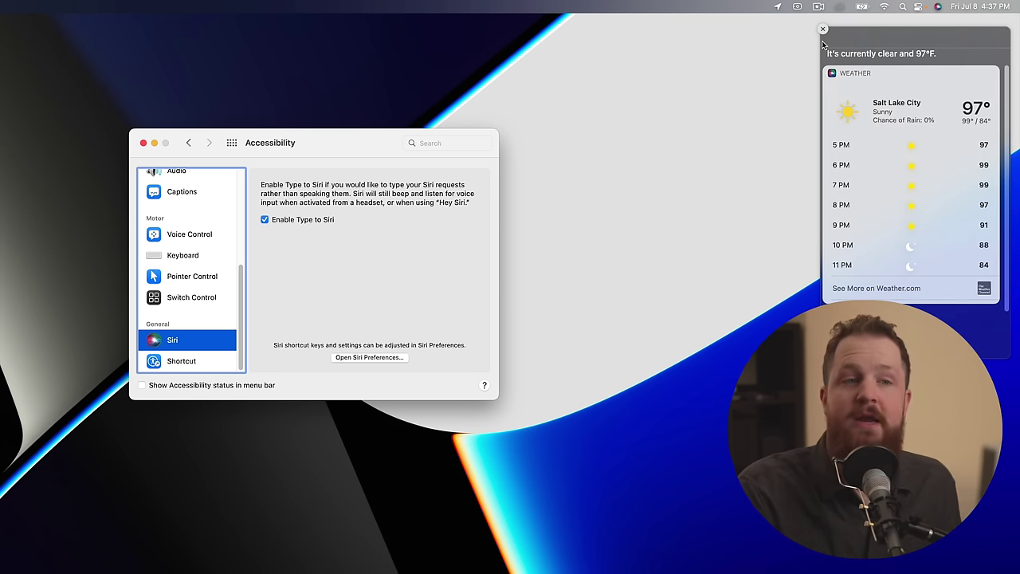
{"action": "left_click", "coordinate": [823, 29]}
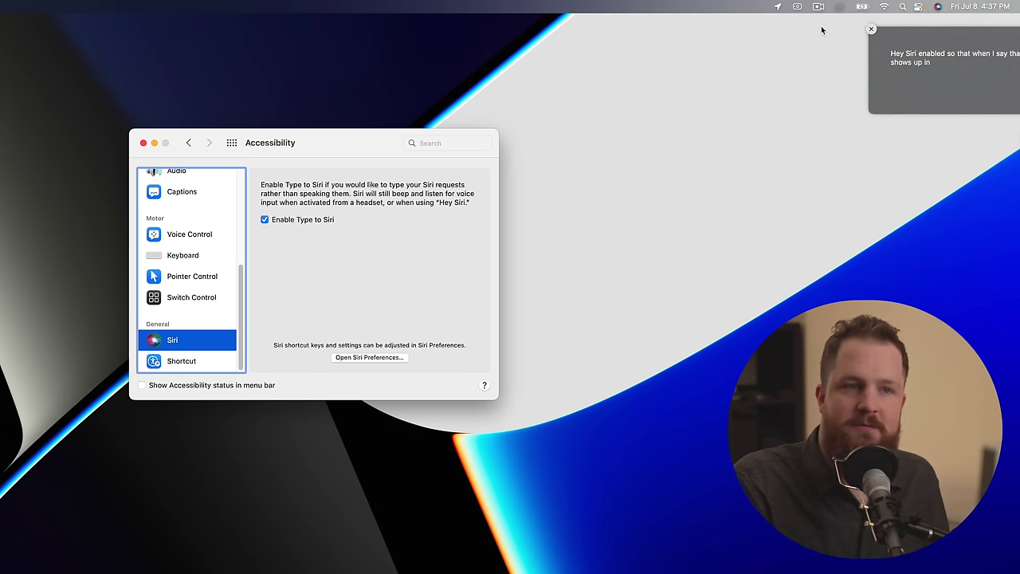
{"action": "left_click", "coordinate": [823, 30]}
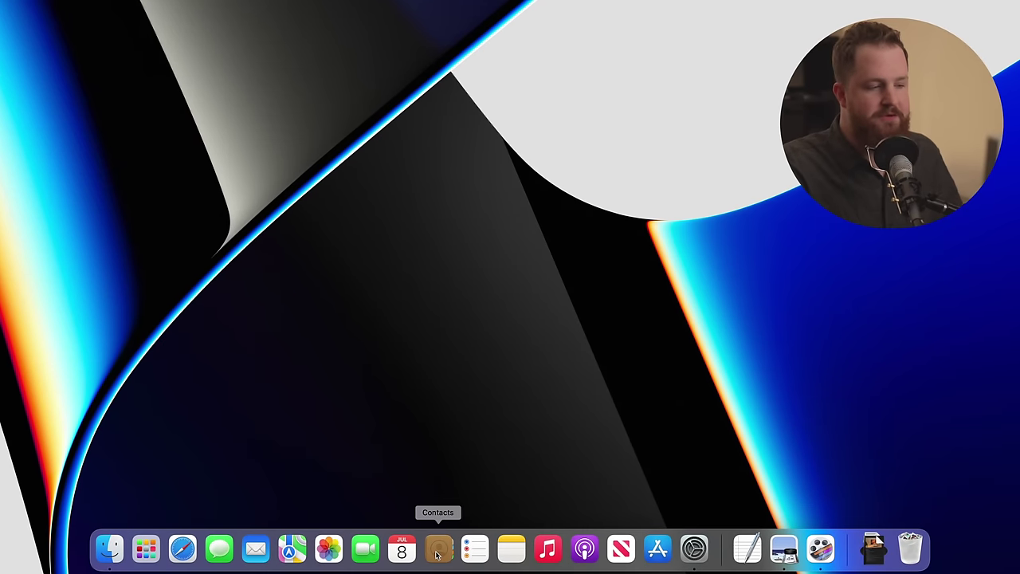
Step: Drag the Contacts icon out of the Dock to remove it
{"action": "left_click_drag", "start_coordinate": [437, 554], "coordinate": [492, 341]}
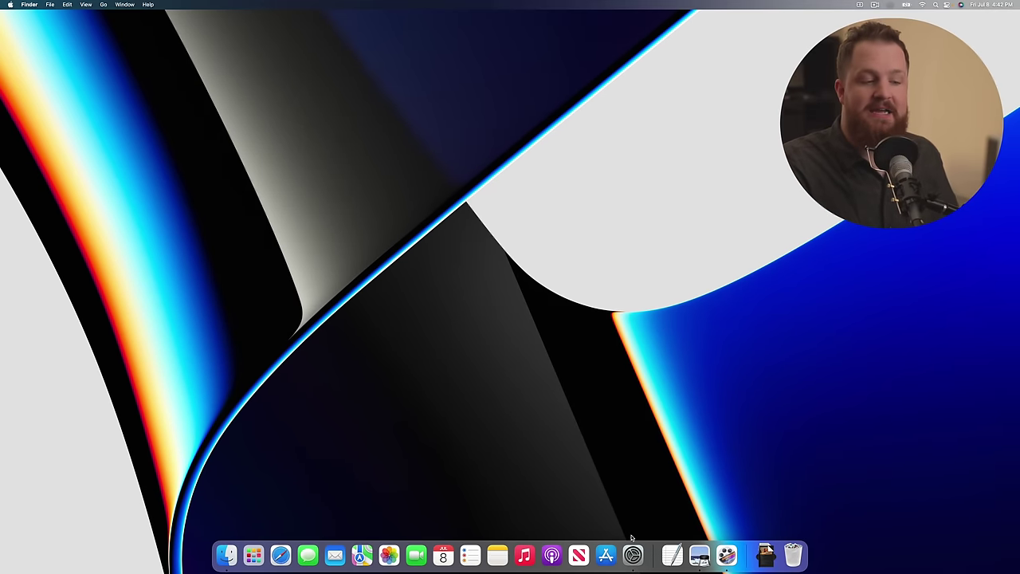
Step: Open Dock & Menu Bar from the Dock's System Preferences icon and set Position to Left
{"action": "left_click", "coordinate": [633, 554]}
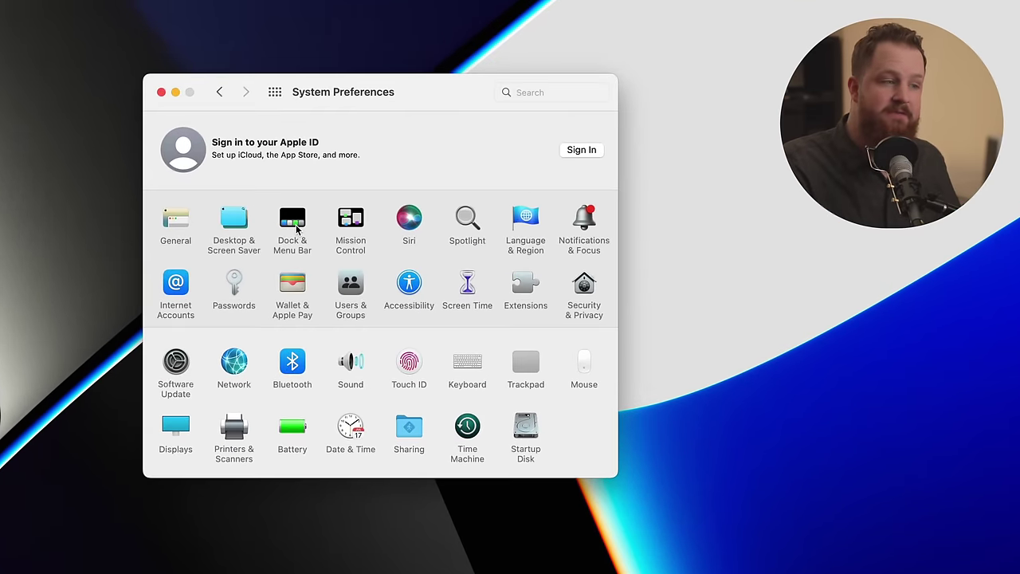
{"action": "left_click", "coordinate": [294, 225]}
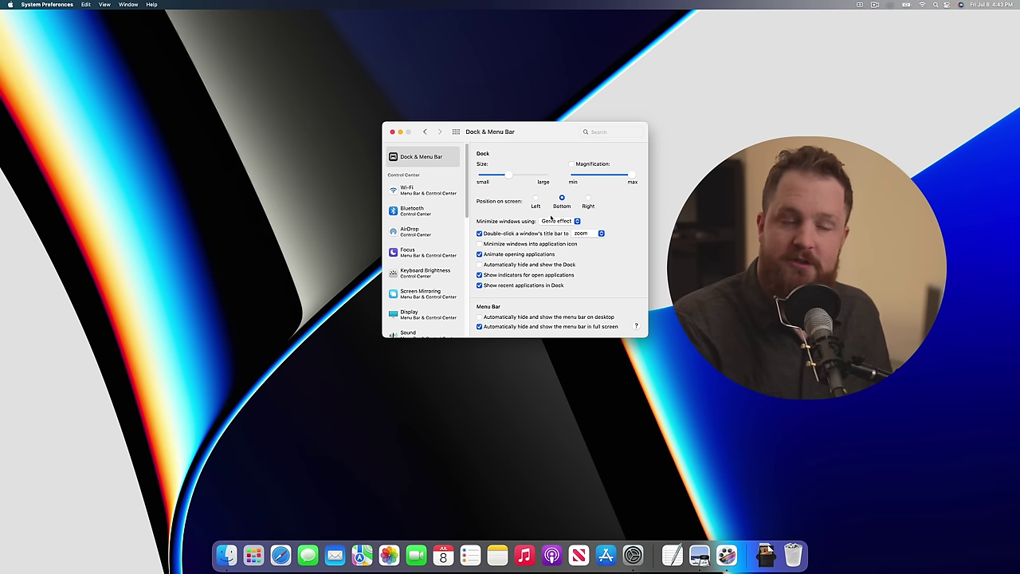
{"action": "left_click", "coordinate": [536, 199]}
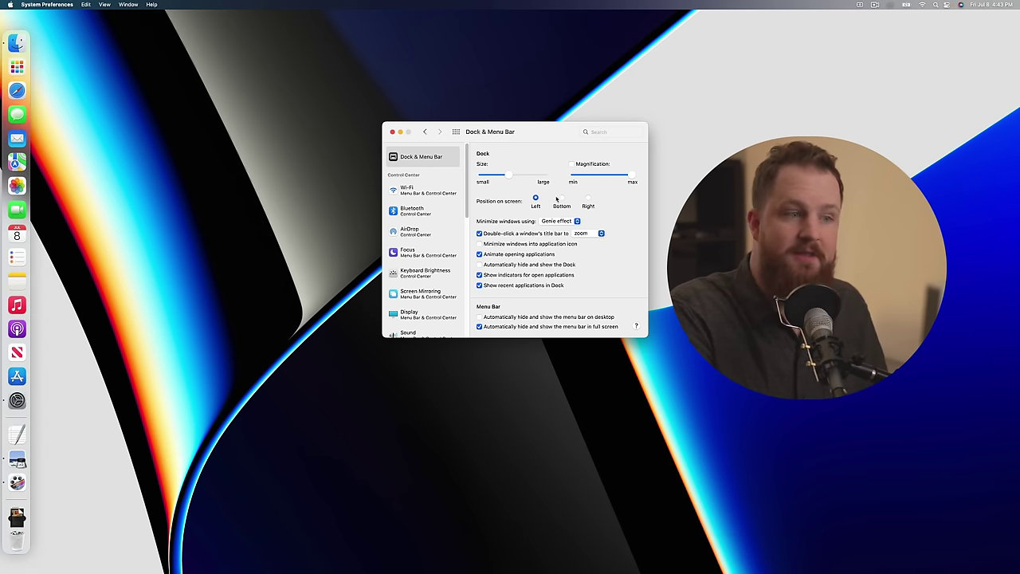
Step: Try the Dock on the Right, return it to Left, and turn on automatic hiding
{"action": "left_click", "coordinate": [588, 198]}
{"action": "left_click", "coordinate": [535, 199]}
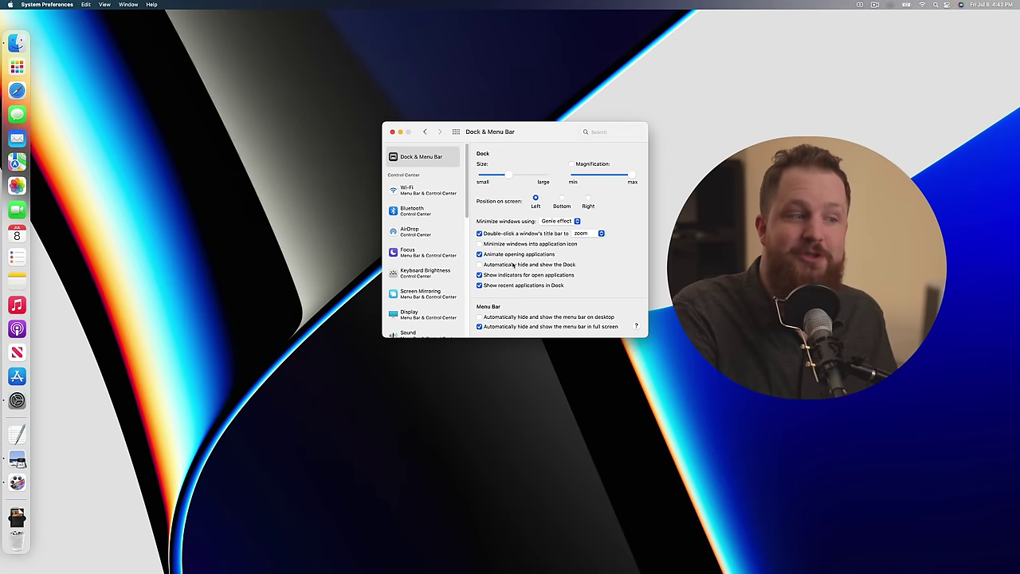
{"action": "left_click", "coordinate": [513, 264]}
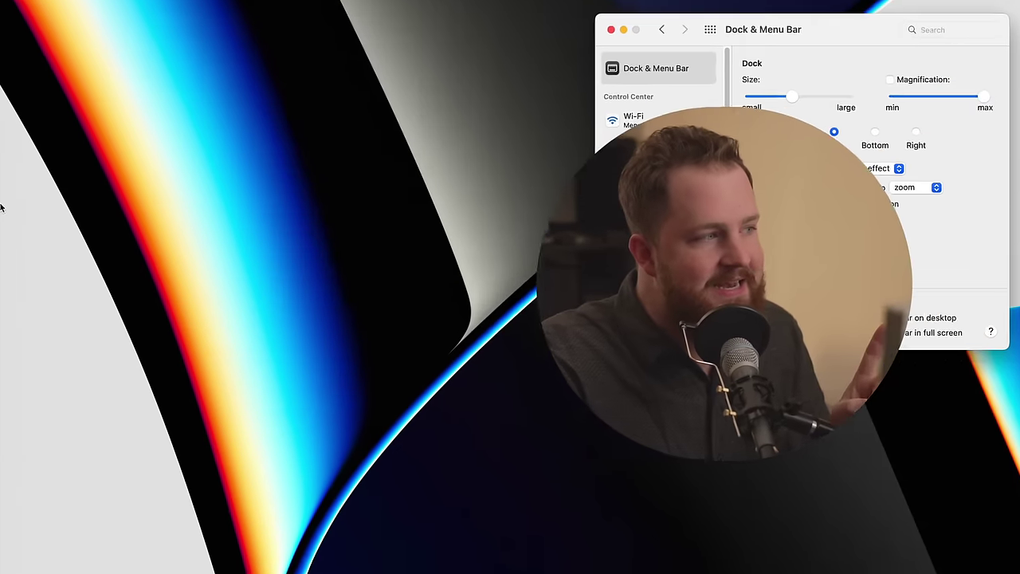
{"action": "mouse_move", "coordinate": [1, 246]}
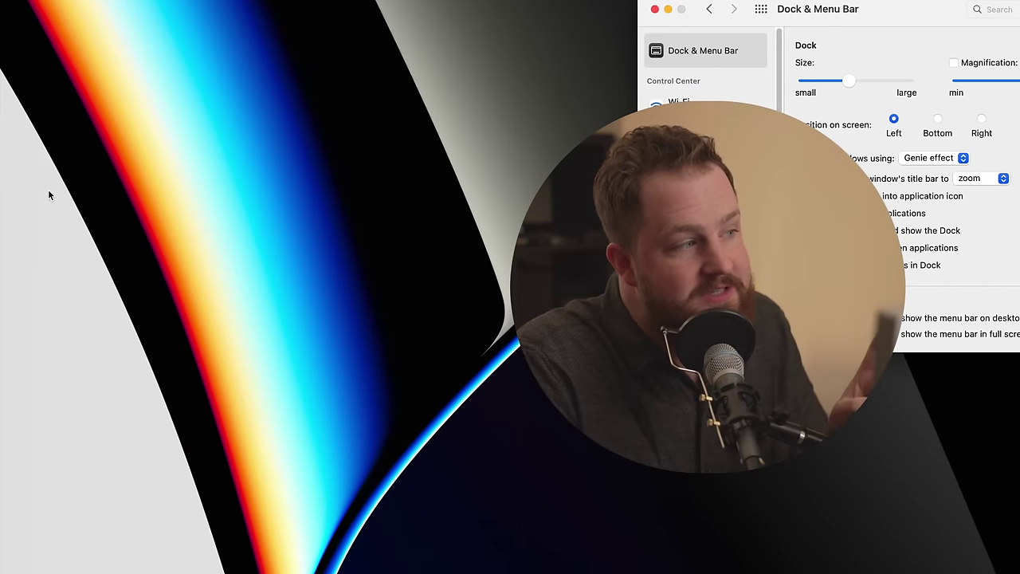
{"action": "mouse_move", "coordinate": [0, 196]}
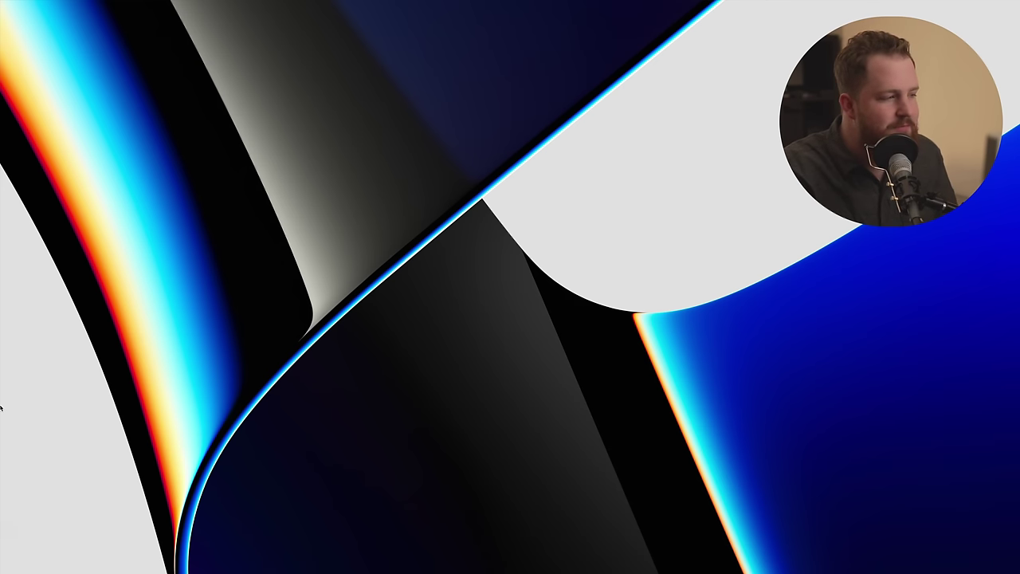
Step: Set 'Minimize windows using' to Scale effect and preview it with Cmd+M
{"action": "mouse_move", "coordinate": [1, 411]}
{"action": "left_click", "coordinate": [6, 521]}
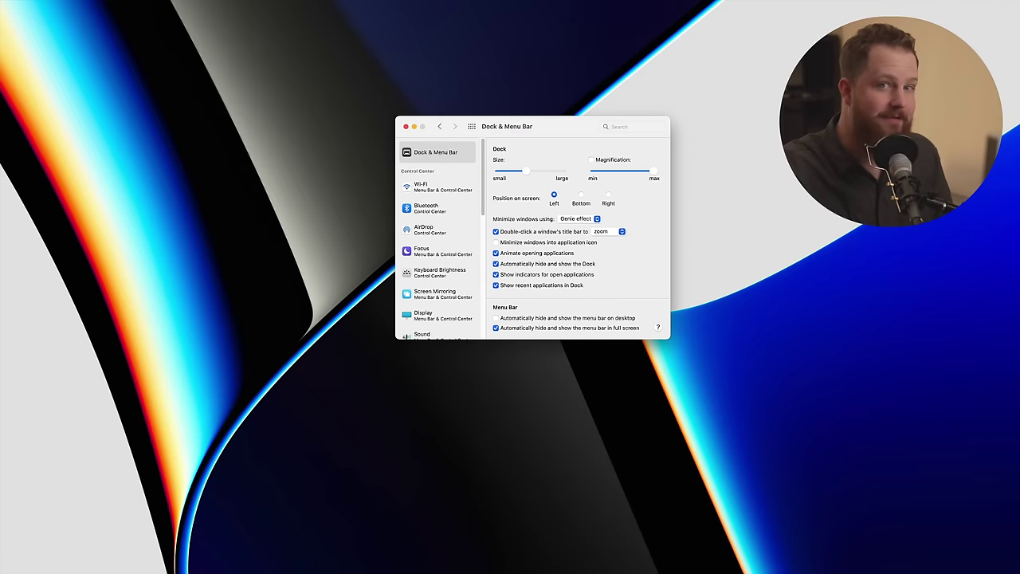
{"action": "left_click", "coordinate": [587, 222]}
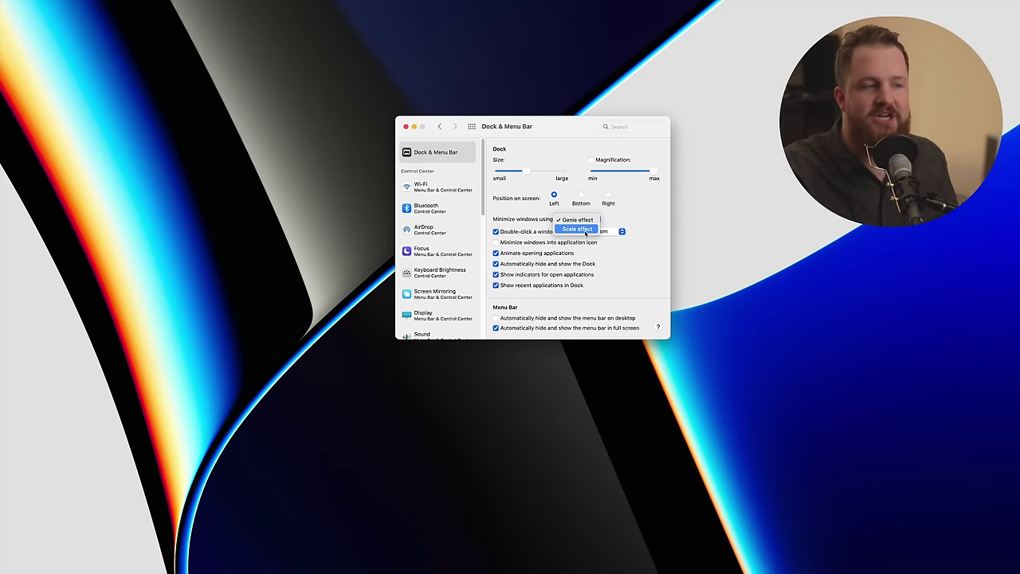
{"action": "left_click", "coordinate": [585, 229]}
{"action": "key", "text": "super+m"}
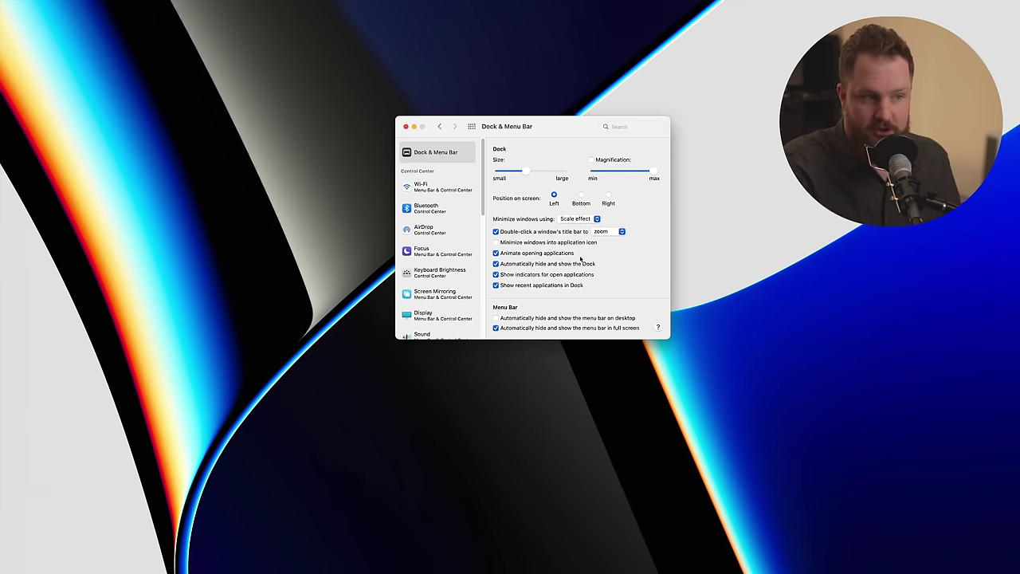
{"action": "left_click", "coordinate": [577, 219]}
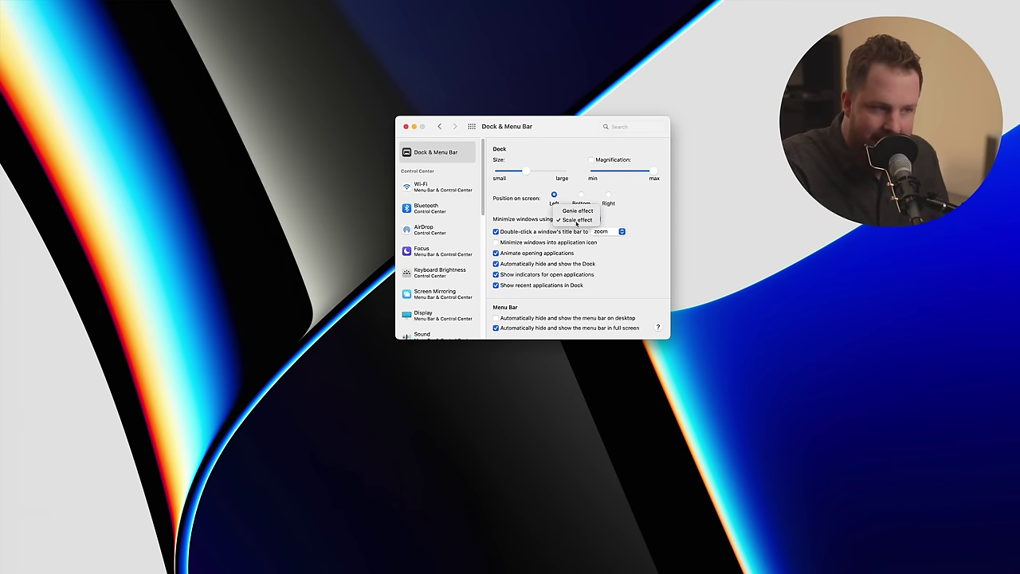
{"action": "left_click", "coordinate": [576, 222]}
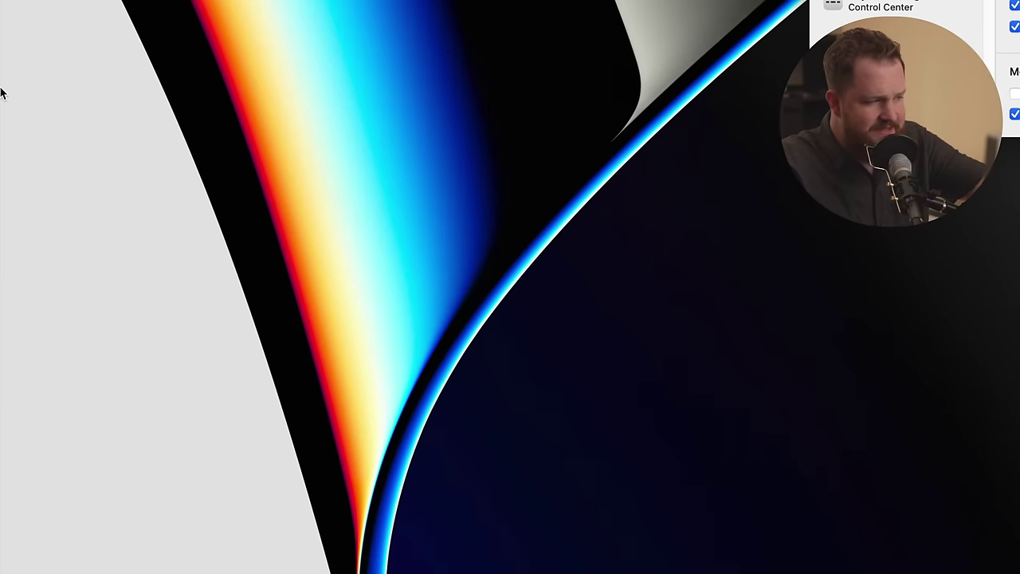
{"action": "mouse_move", "coordinate": [2, 93]}
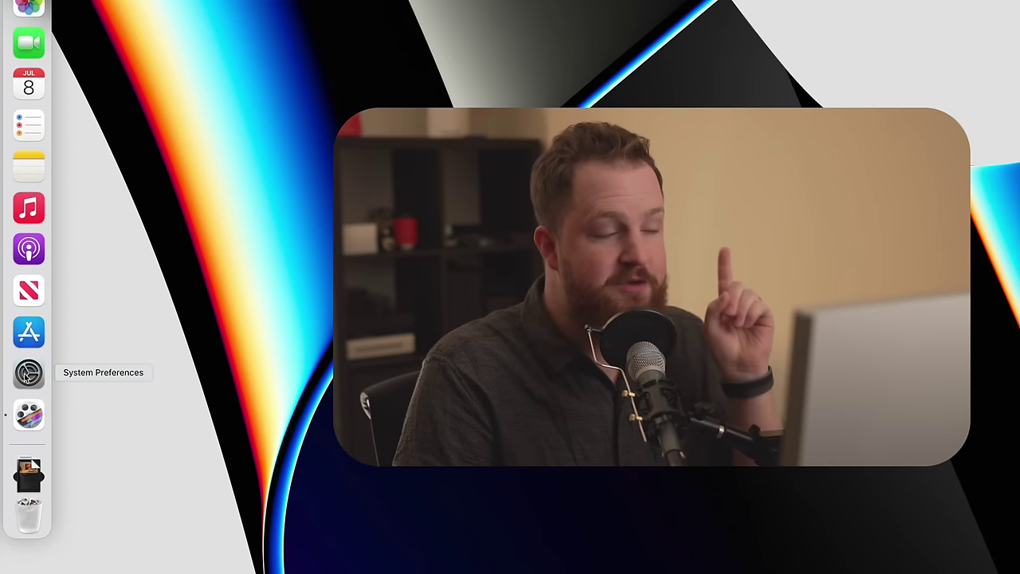
Step: Jump to Network settings via the System Preferences Dock icon menu, then quit with Cmd+Q
{"action": "right_click", "coordinate": [23, 381]}
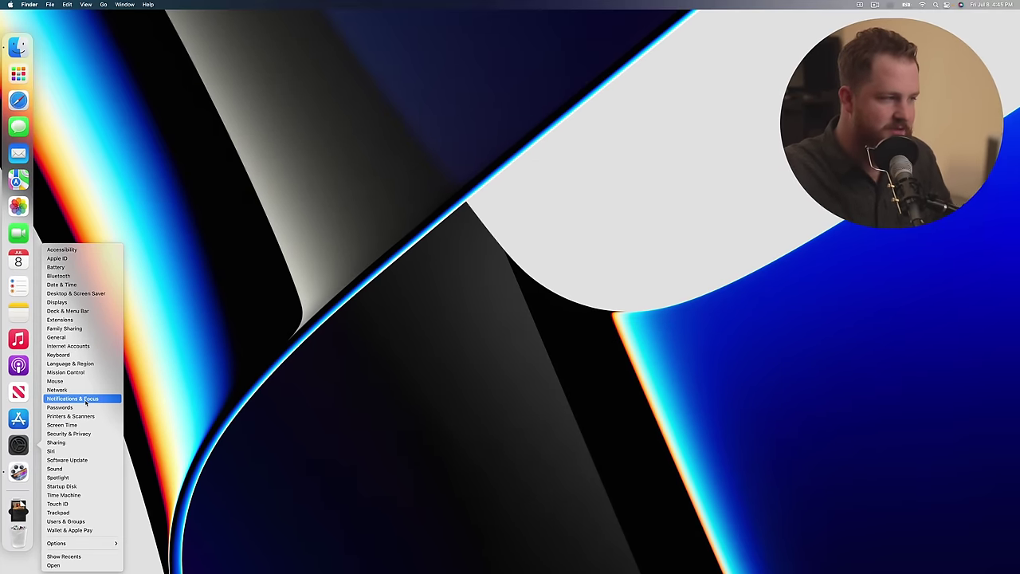
{"action": "left_click", "coordinate": [79, 389]}
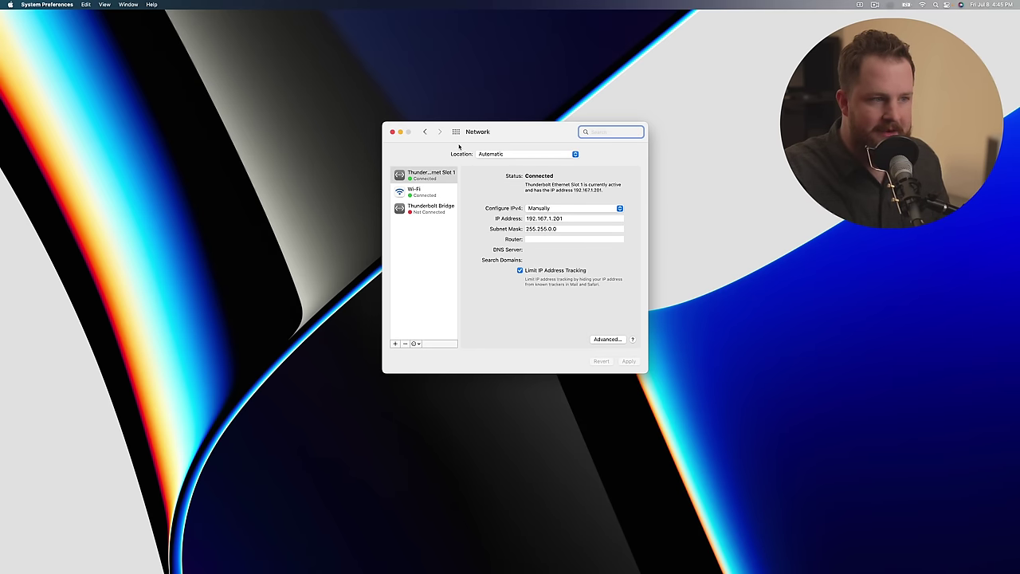
{"action": "key", "text": "super+q"}
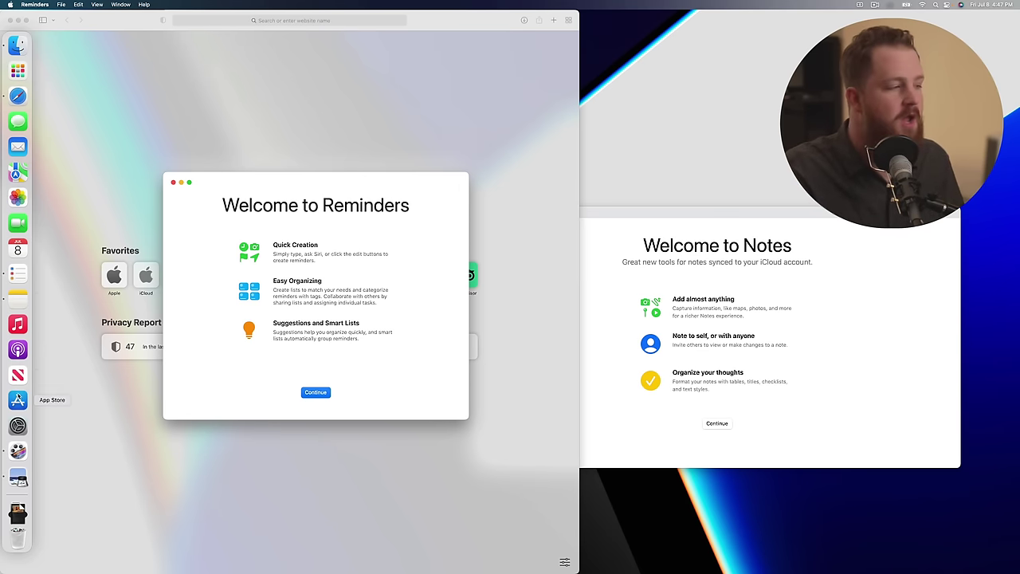
Step: Summon a Quick Note from the bottom-right hot corner, close it, and bring System Preferences forward
{"action": "left_click", "coordinate": [17, 425]}
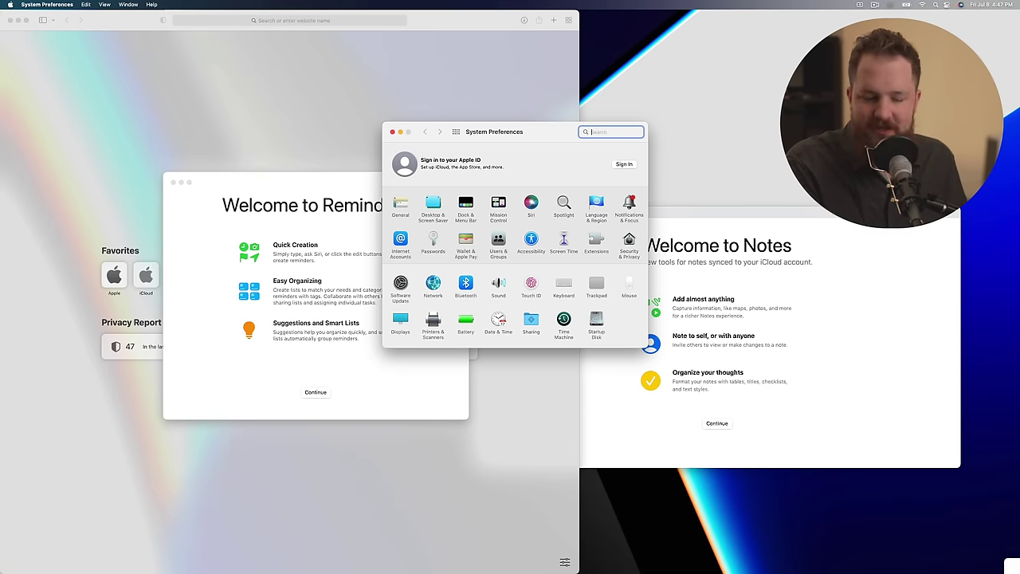
{"action": "left_click", "coordinate": [1014, 565]}
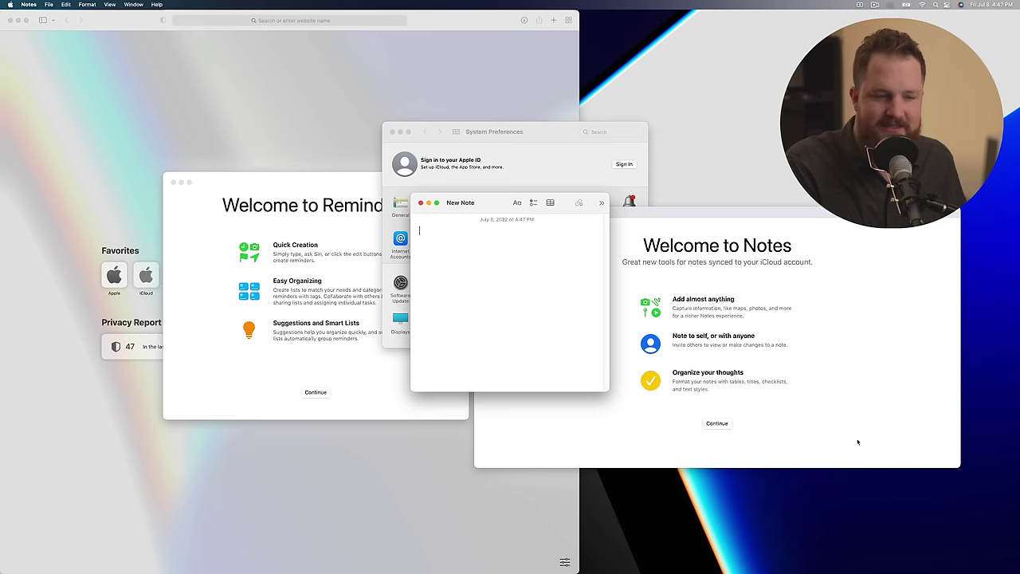
{"action": "left_click", "coordinate": [421, 204]}
{"action": "left_click", "coordinate": [556, 168]}
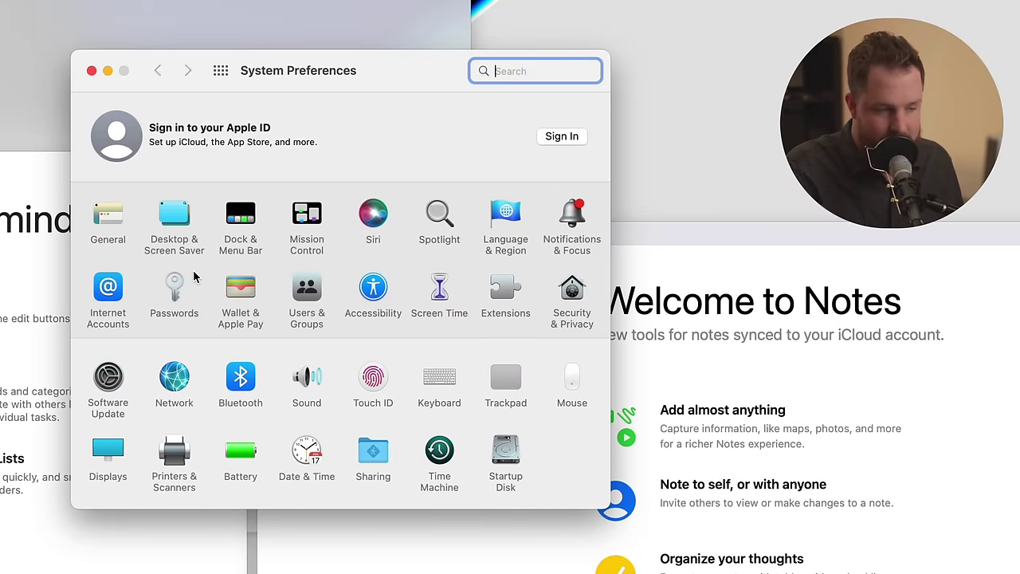
Step: Set the bottom-right hot corner to Desktop in Screen Saver's Hot Corners settings
{"action": "left_click", "coordinate": [177, 212]}
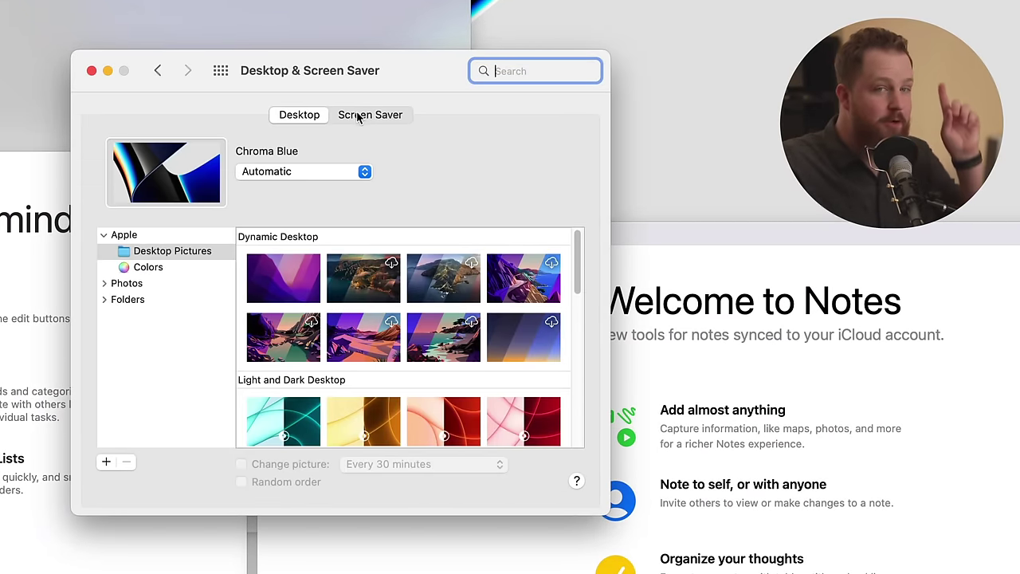
{"action": "left_click", "coordinate": [358, 117]}
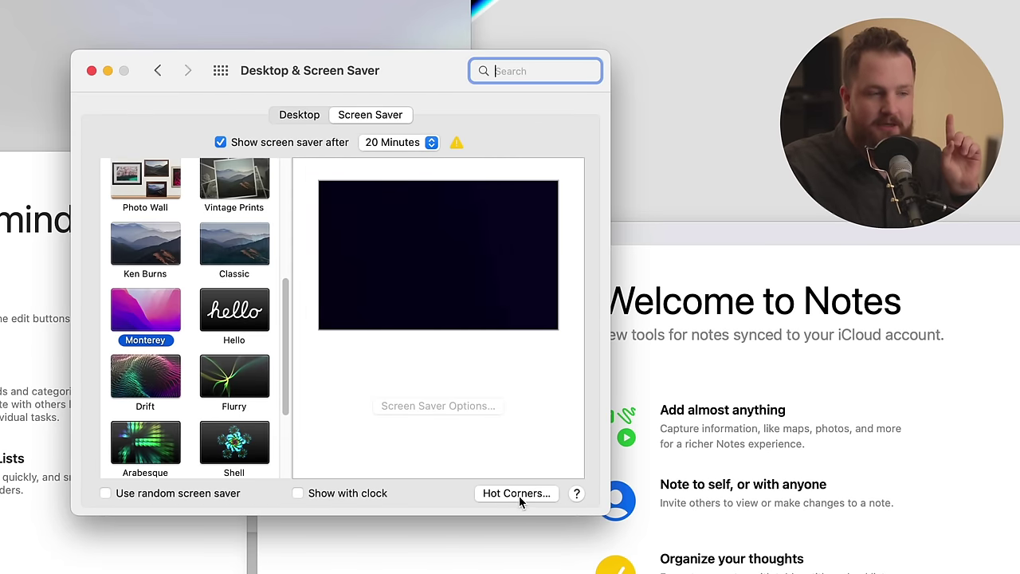
{"action": "left_click", "coordinate": [518, 494]}
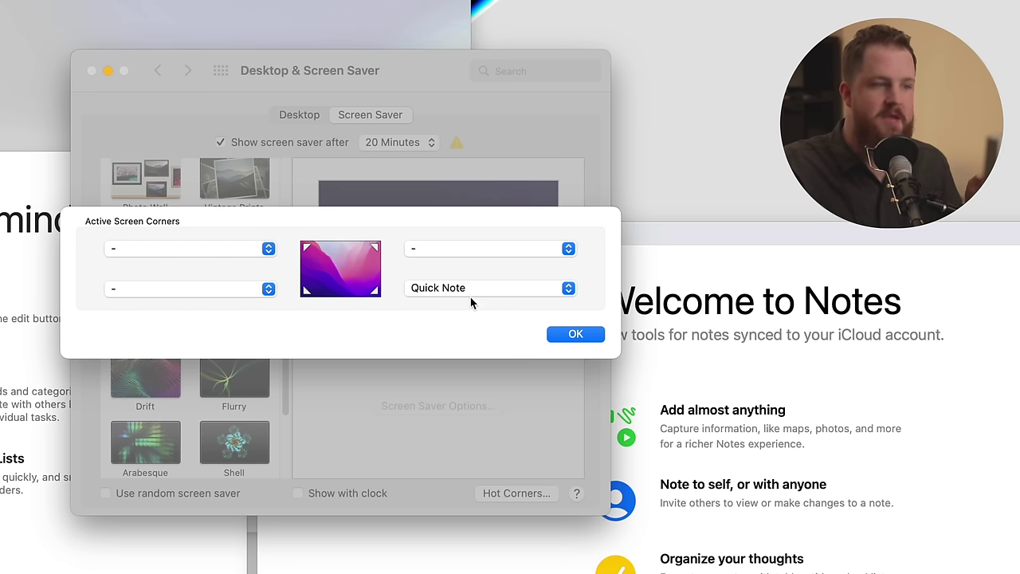
{"action": "left_click", "coordinate": [428, 291]}
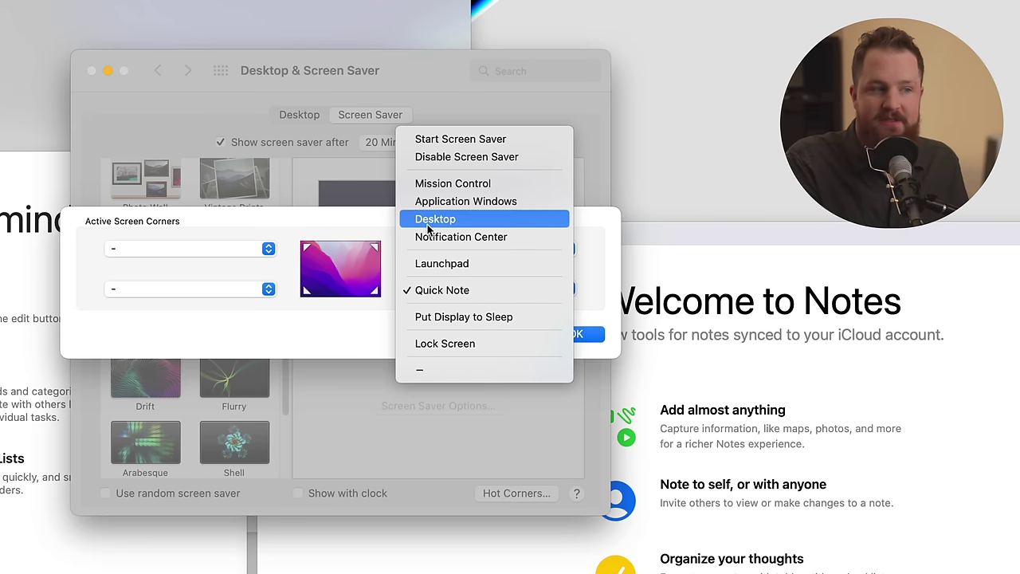
{"action": "left_click", "coordinate": [446, 217]}
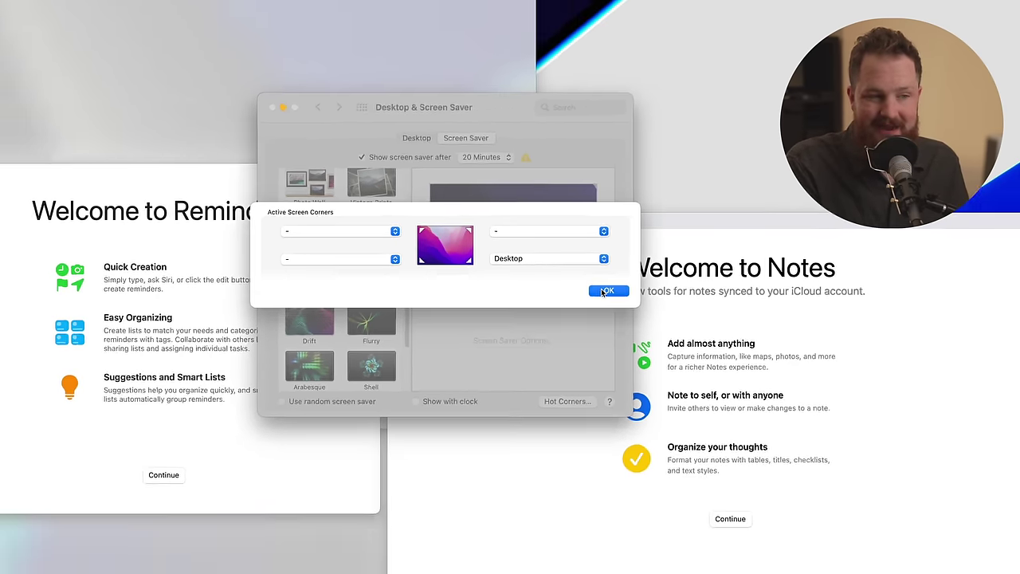
{"action": "left_click", "coordinate": [569, 333]}
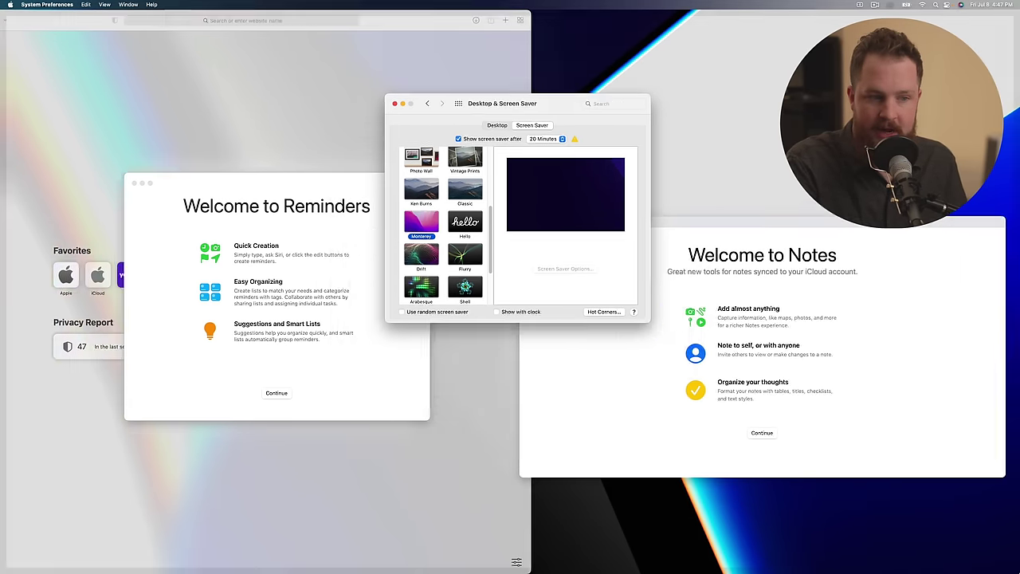
Step: Test the bottom-right corner by revealing the desktop, then restore the windows with F11
{"action": "mouse_move", "coordinate": [1019, 572]}
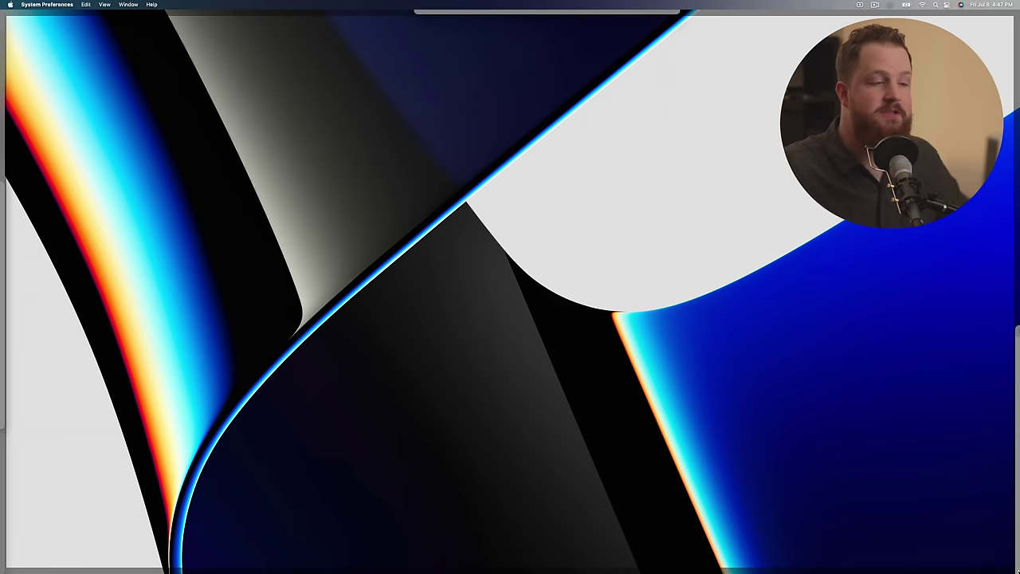
{"action": "left_click", "coordinate": [493, 171]}
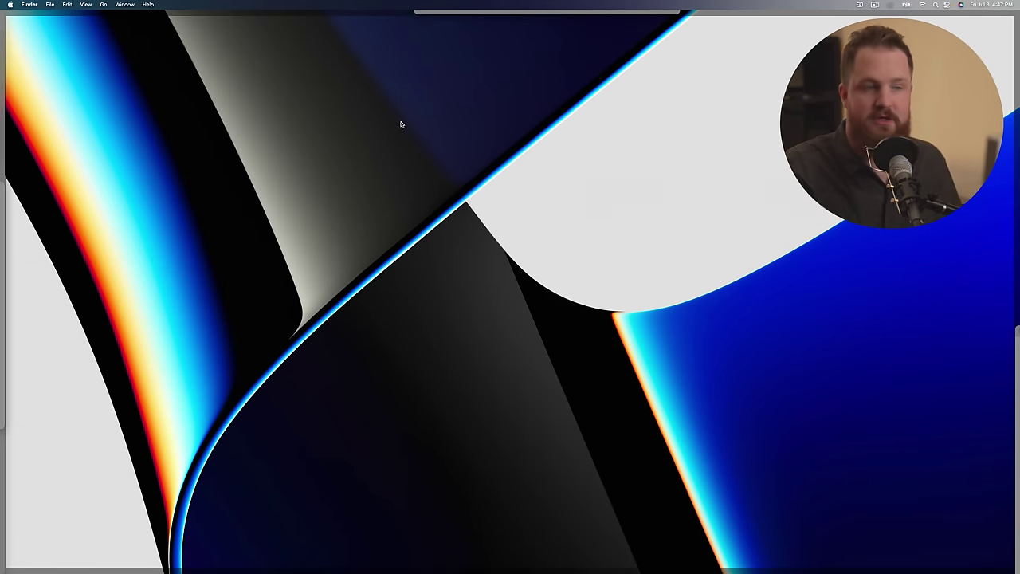
{"action": "left_click_drag", "start_coordinate": [400, 120], "coordinate": [628, 333]}
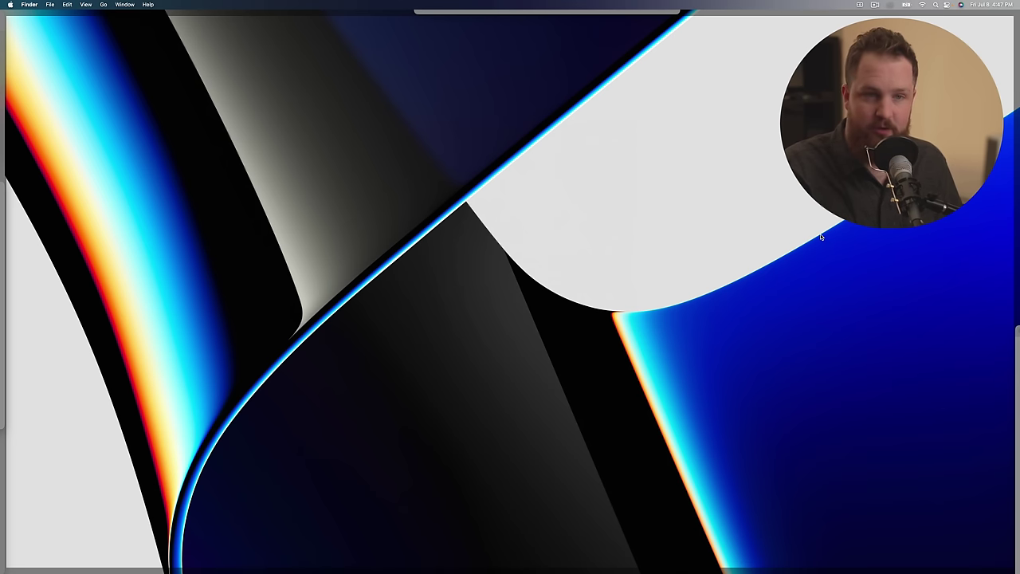
{"action": "key", "text": "F11"}
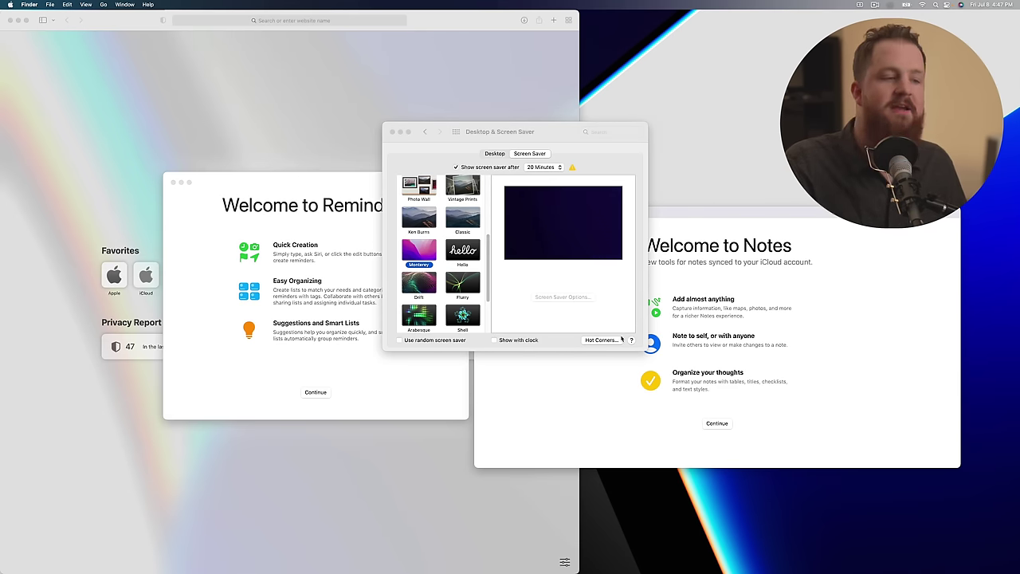
Step: Try Launchpad on the top-right hot corner, then set that corner back to no action
{"action": "left_click", "coordinate": [604, 349]}
{"action": "left_click", "coordinate": [602, 340]}
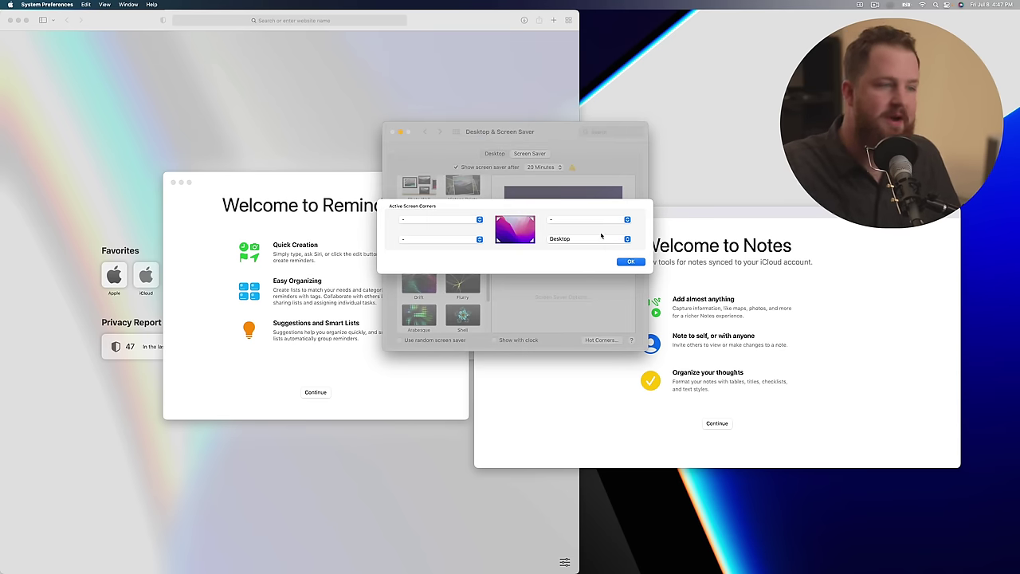
{"action": "left_click", "coordinate": [592, 219]}
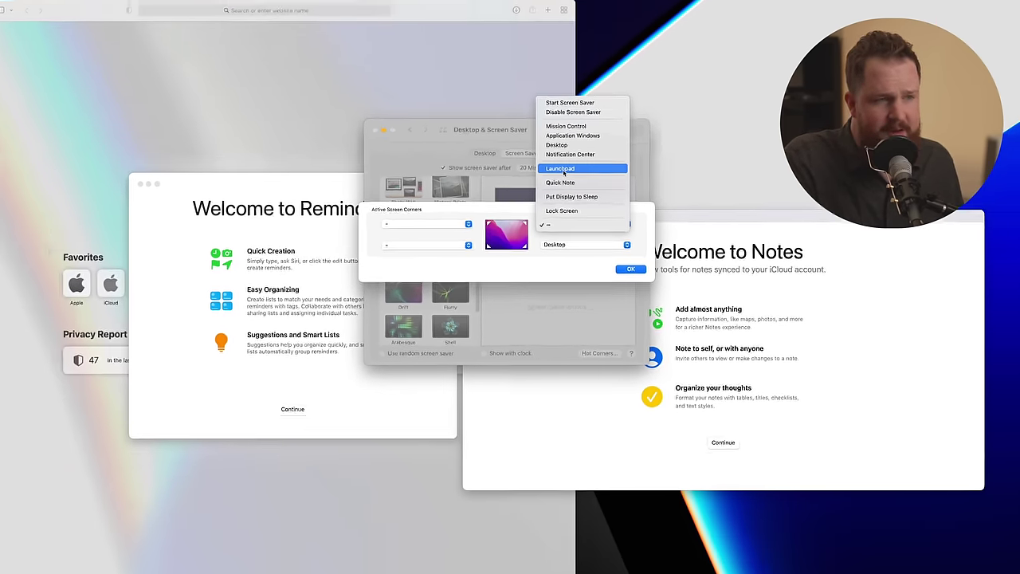
{"action": "left_click", "coordinate": [563, 169]}
{"action": "mouse_move", "coordinate": [1019, 0]}
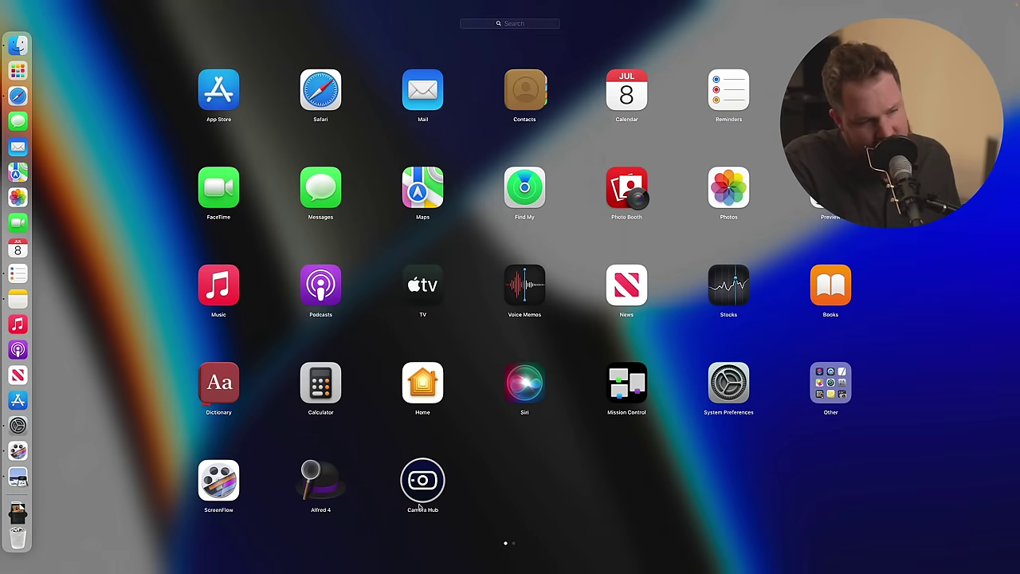
{"action": "left_click", "coordinate": [771, 491]}
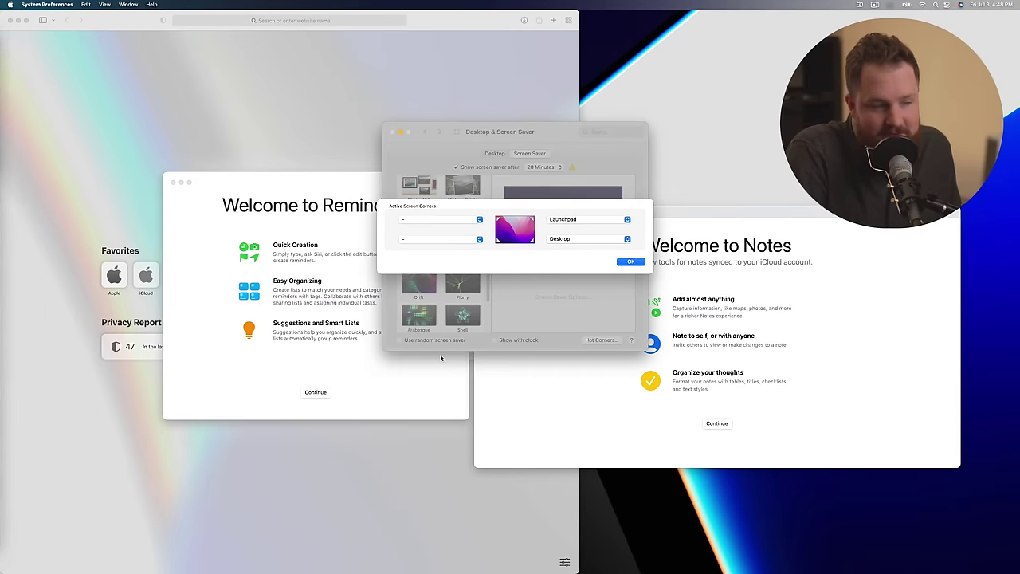
{"action": "left_click", "coordinate": [562, 220]}
{"action": "left_click", "coordinate": [560, 273]}
{"action": "left_click", "coordinate": [635, 262]}
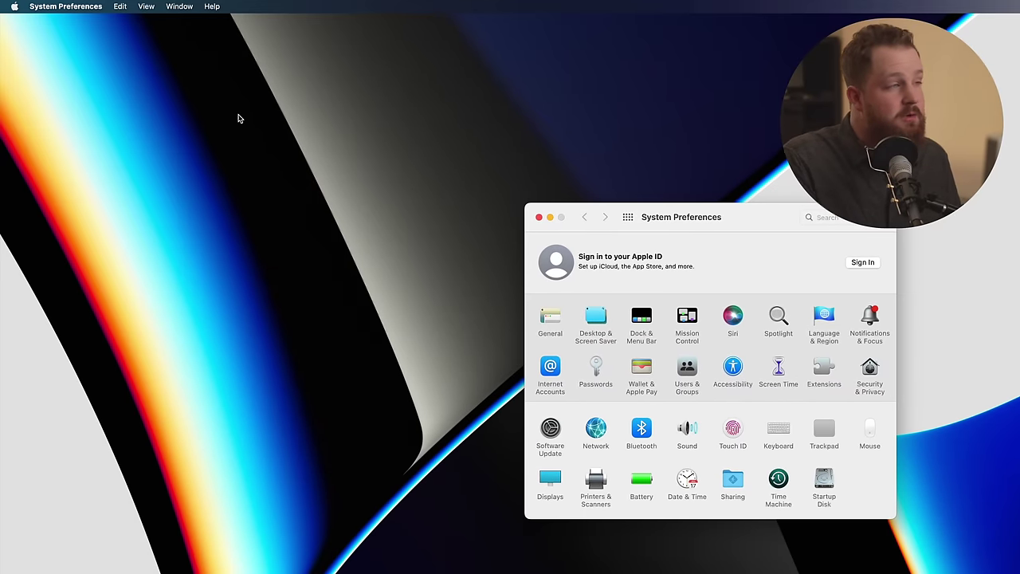
Step: Organize the System Preferences panes alphabetically from the View menu, then quit System Preferences
{"action": "left_click", "coordinate": [146, 6]}
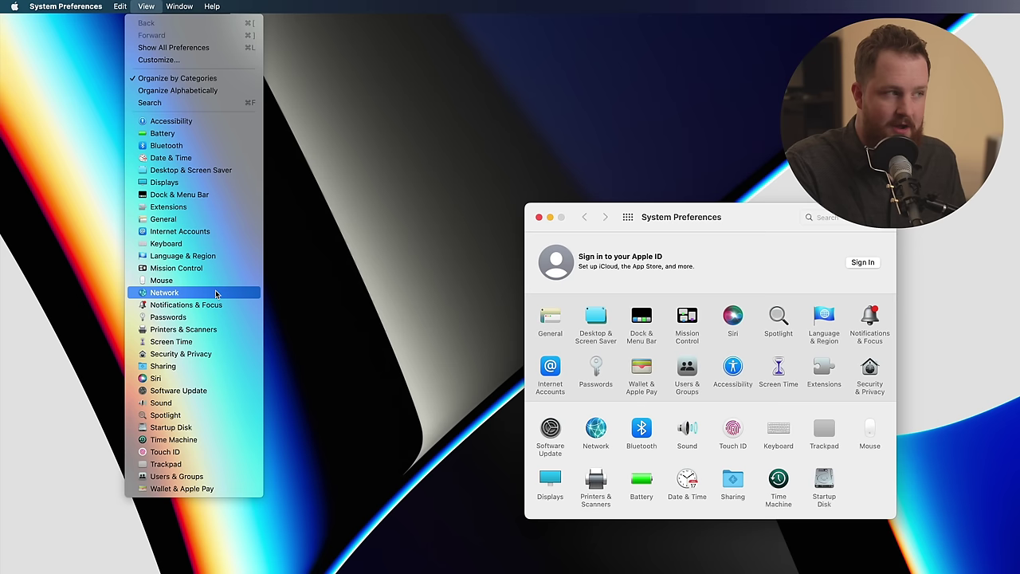
{"action": "left_click", "coordinate": [197, 92]}
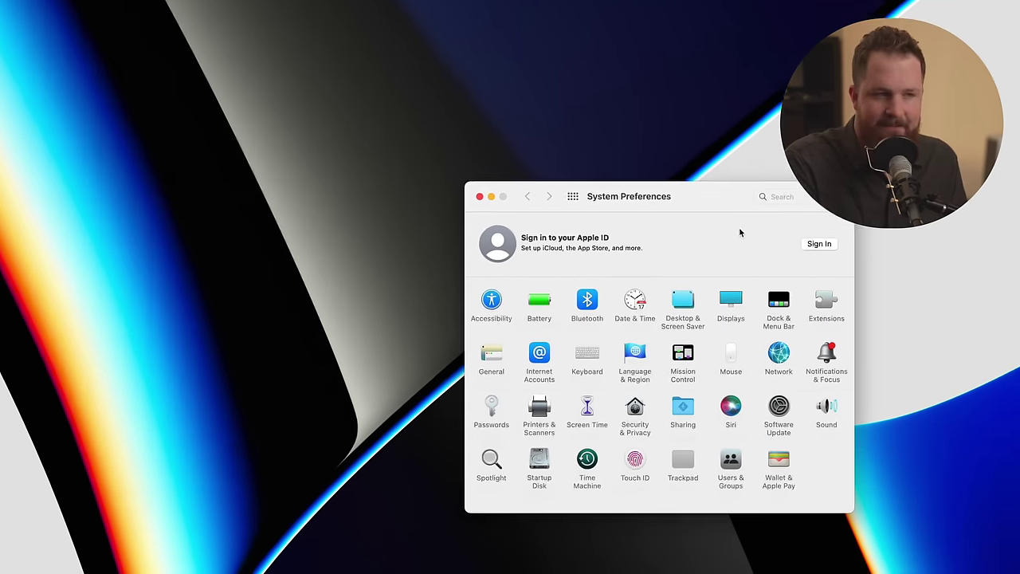
{"action": "left_click", "coordinate": [781, 197]}
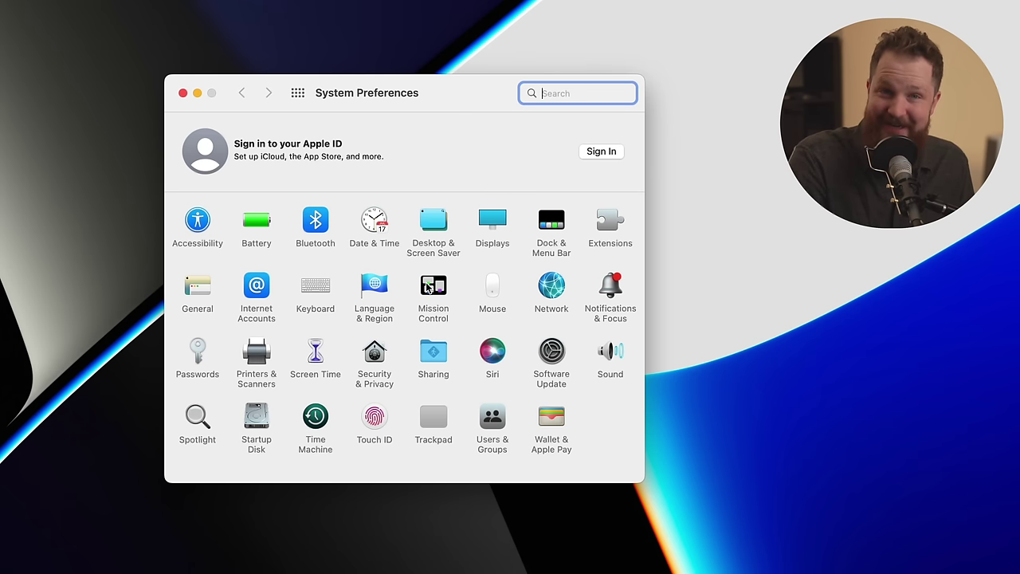
{"action": "key", "text": "super+q"}
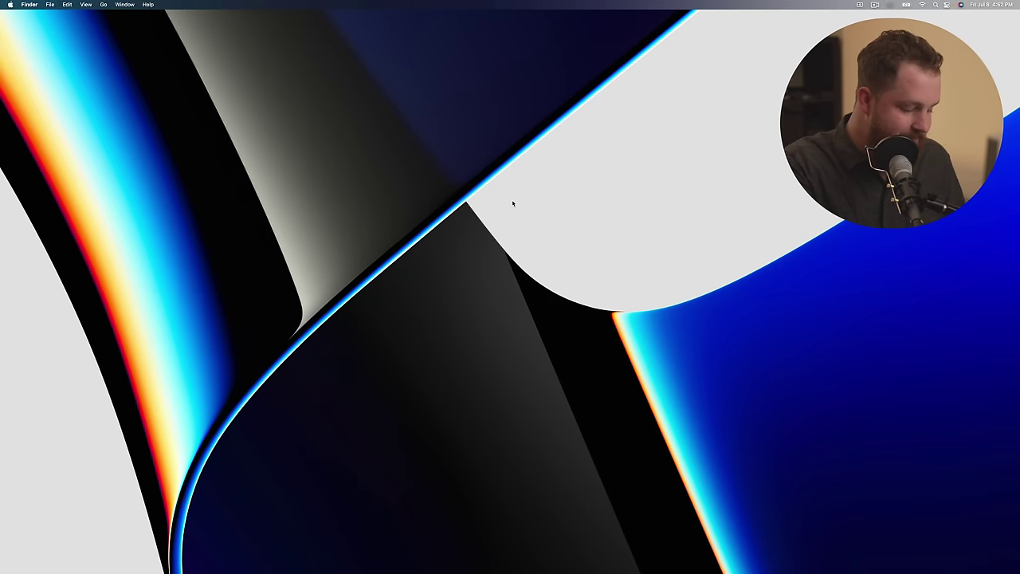
Step: Open a new Finder window and move it further right on the screen
{"action": "key", "text": "super+n"}
{"action": "left_click_drag", "start_coordinate": [317, 206], "coordinate": [440, 196]}
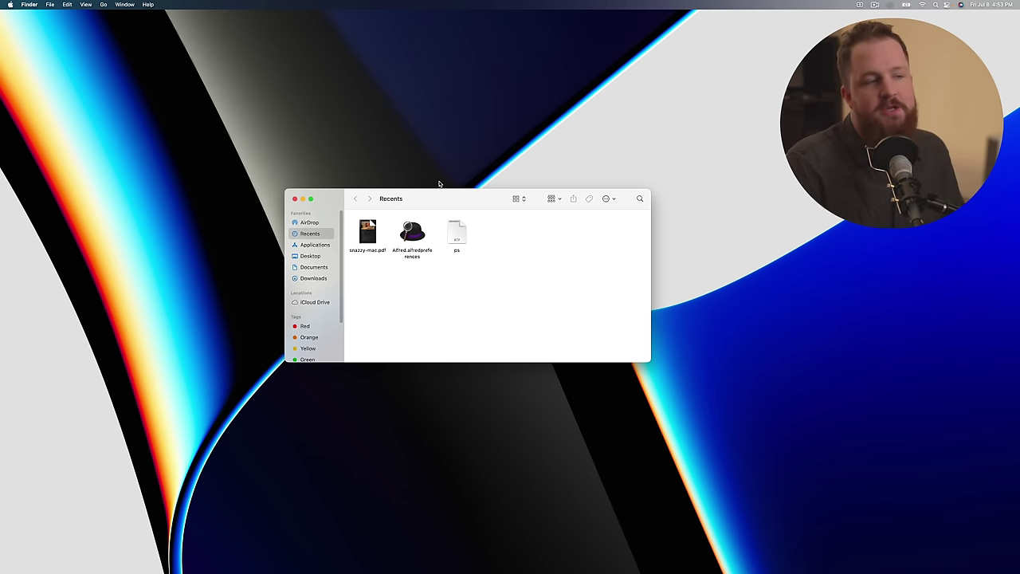
{"action": "left_click_drag", "start_coordinate": [455, 199], "coordinate": [458, 202]}
Step: Open Finder Preferences and turn on showing hard disks on the desktop
{"action": "left_click", "coordinate": [28, 4]}
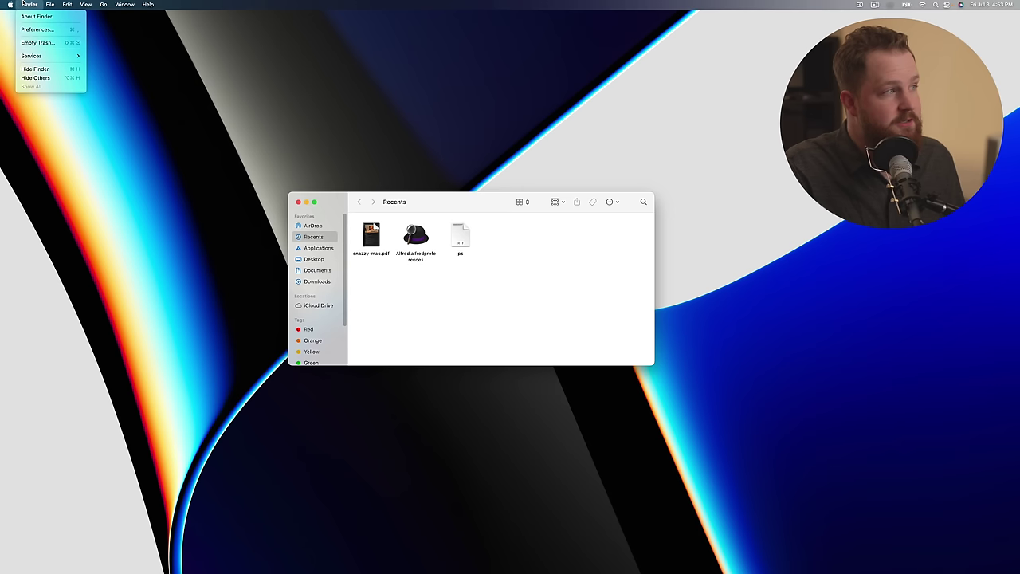
{"action": "left_click", "coordinate": [77, 28]}
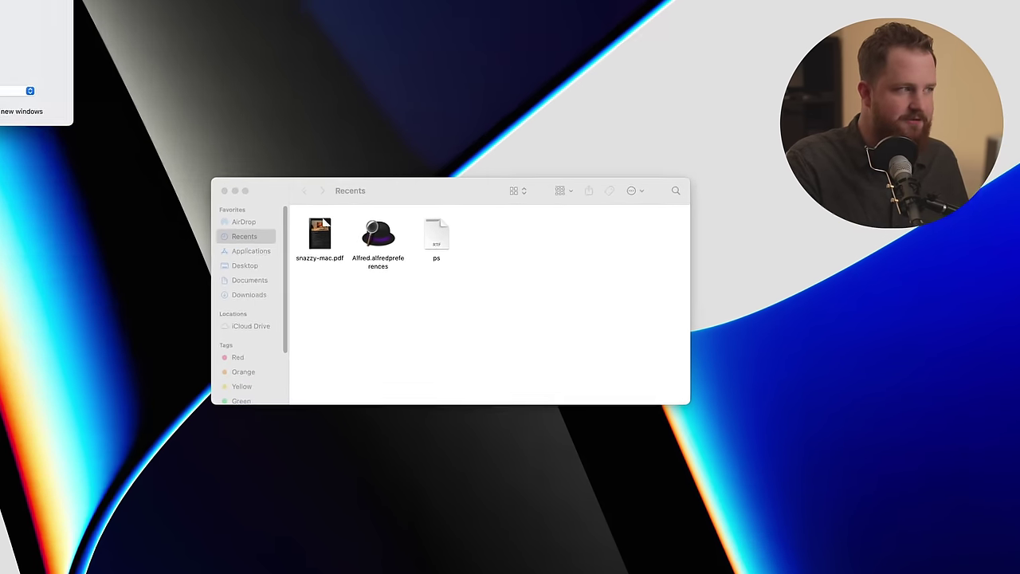
{"action": "left_click_drag", "start_coordinate": [78, 26], "coordinate": [505, 182]}
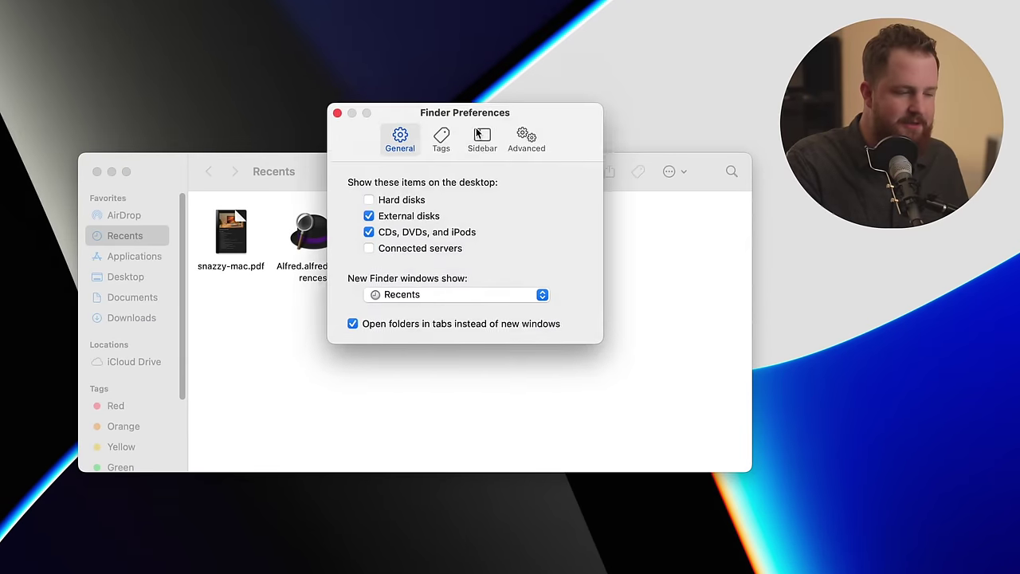
{"action": "left_click_drag", "start_coordinate": [478, 134], "coordinate": [489, 208]}
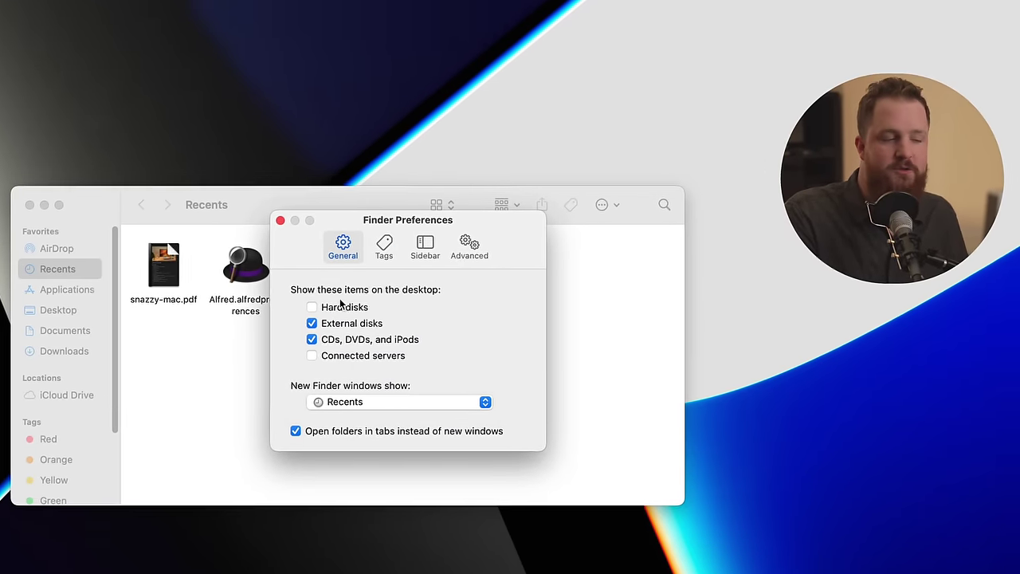
{"action": "left_click", "coordinate": [340, 306]}
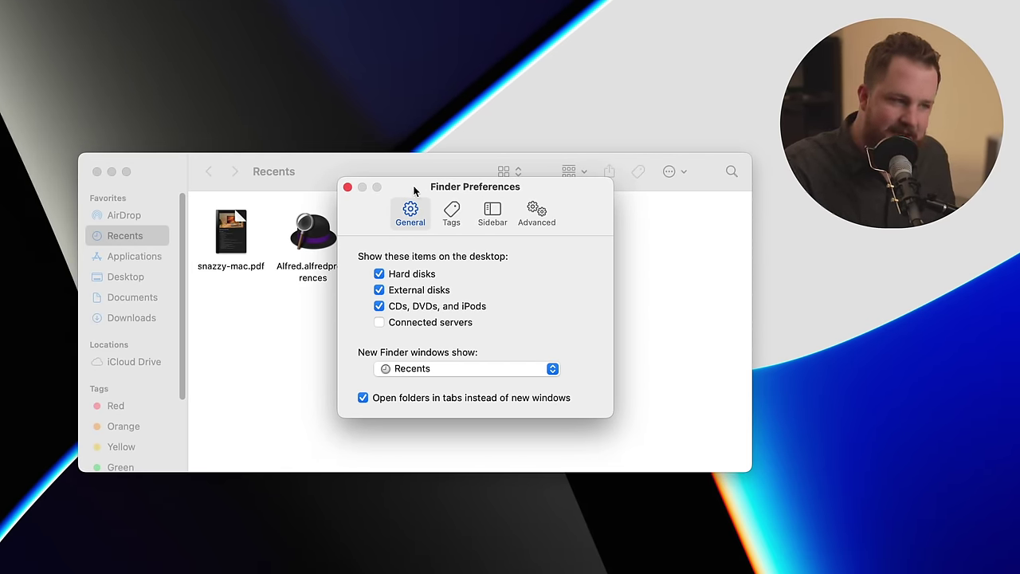
Step: Set new Finder windows to open to Desktop instead of Recents
{"action": "left_click_drag", "start_coordinate": [413, 189], "coordinate": [715, 213]}
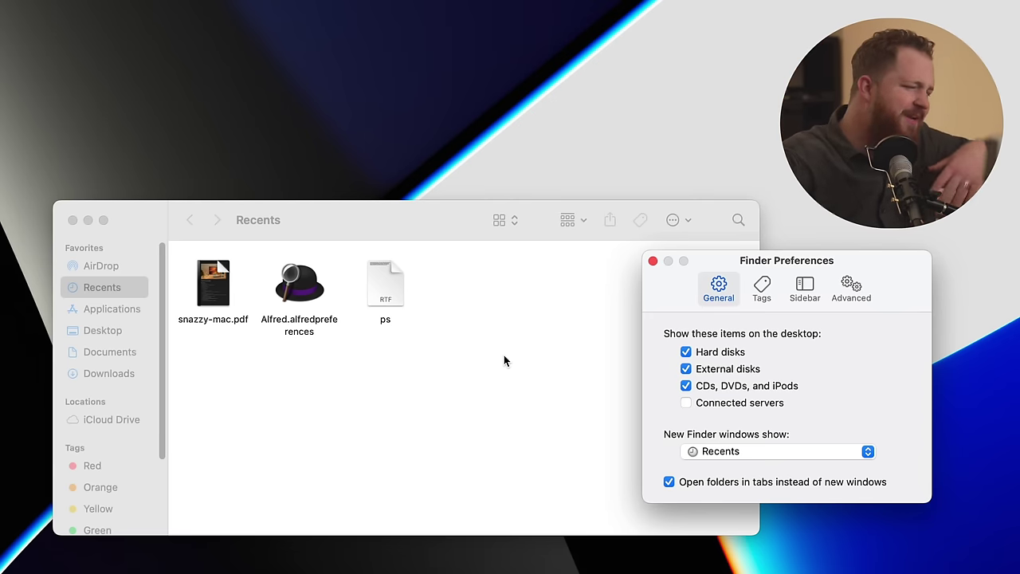
{"action": "left_click", "coordinate": [728, 452]}
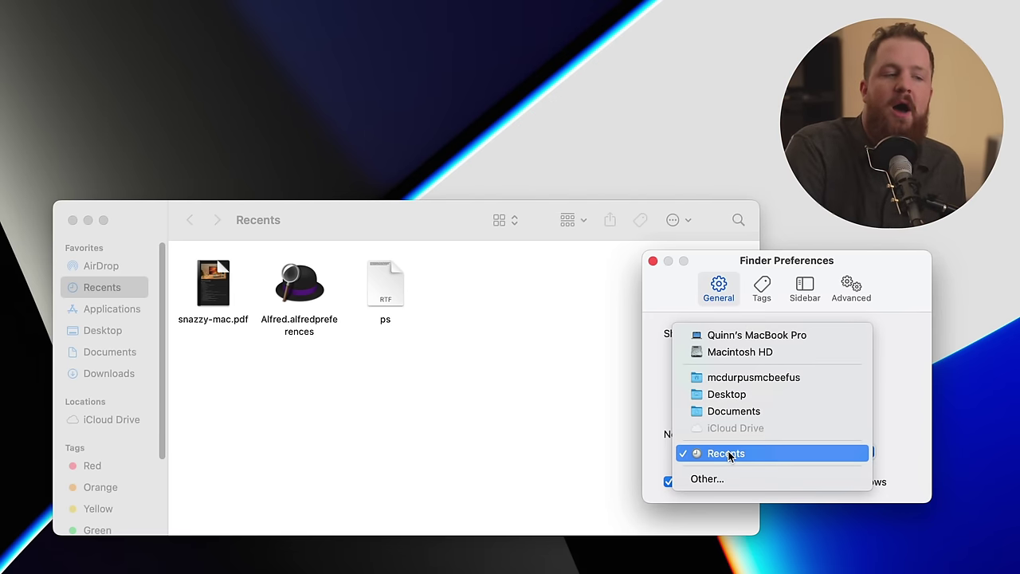
{"action": "left_click", "coordinate": [753, 393]}
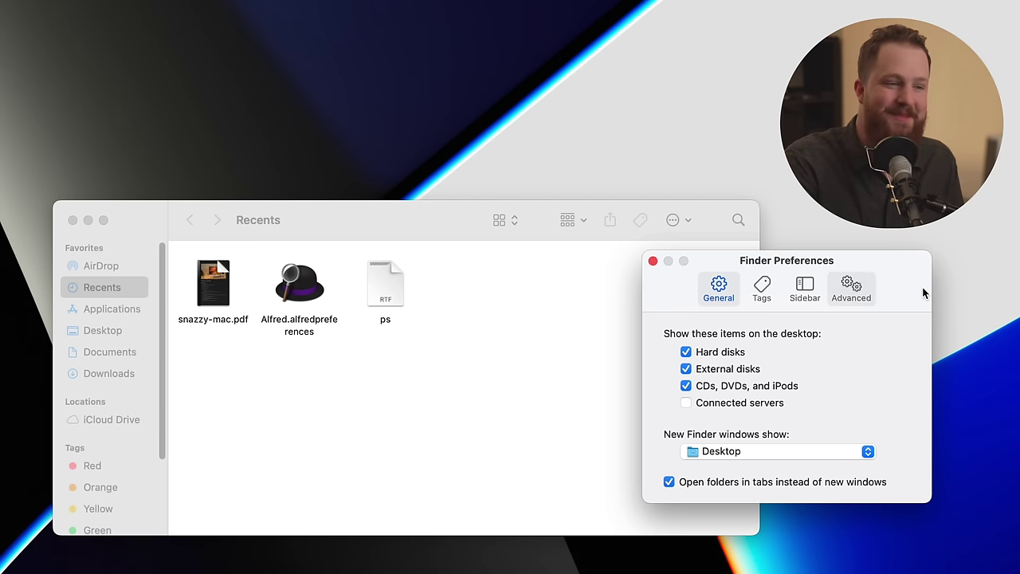
Step: In the Sidebar preferences, uncheck Recents and Recent Tags and check the home folder
{"action": "left_click", "coordinate": [788, 297]}
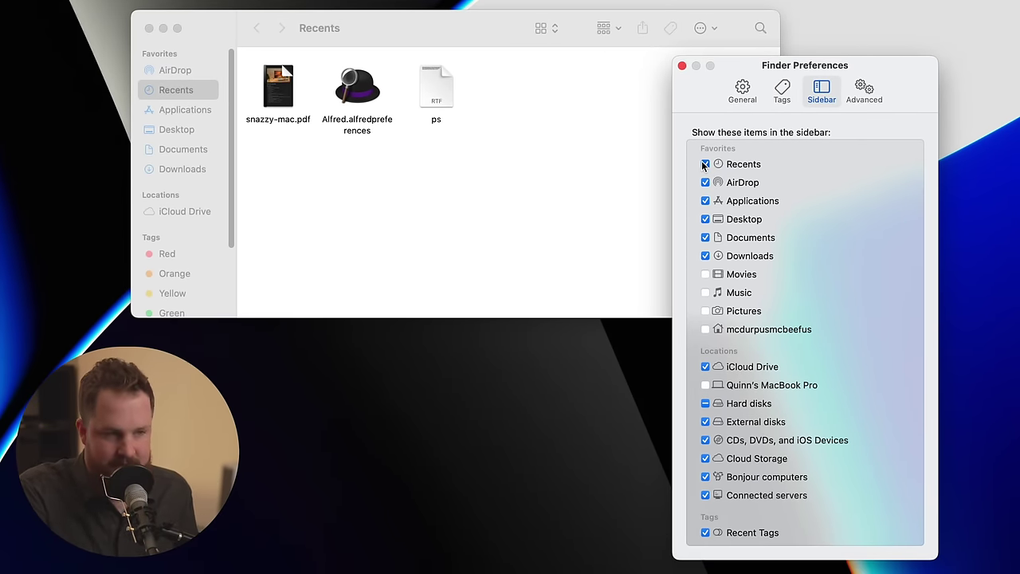
{"action": "left_click", "coordinate": [704, 164]}
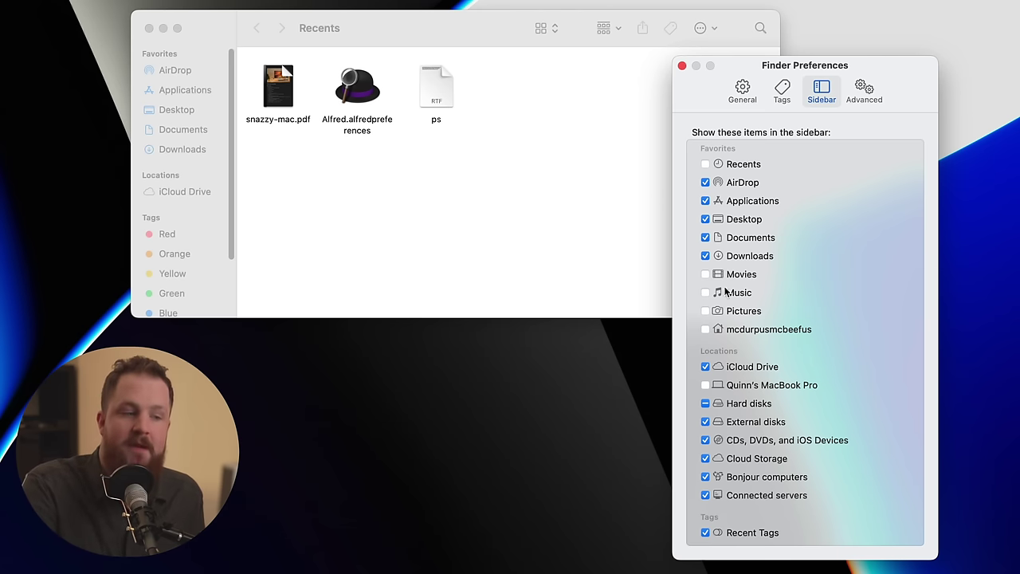
{"action": "left_click", "coordinate": [704, 329]}
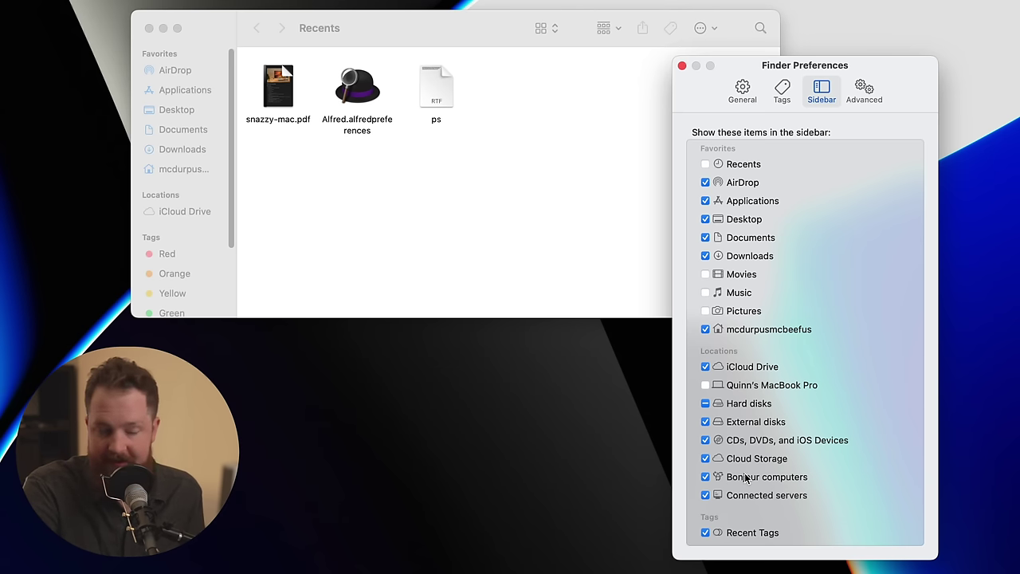
{"action": "left_click", "coordinate": [704, 532]}
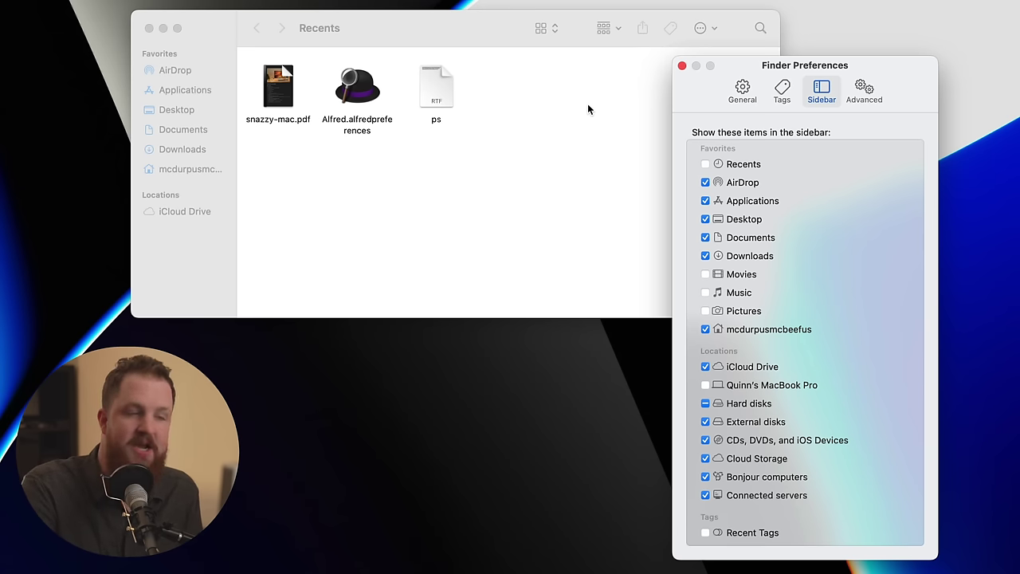
Step: Move the home folder in Finder's sidebar to just below AirDrop
{"action": "left_click", "coordinate": [657, 89]}
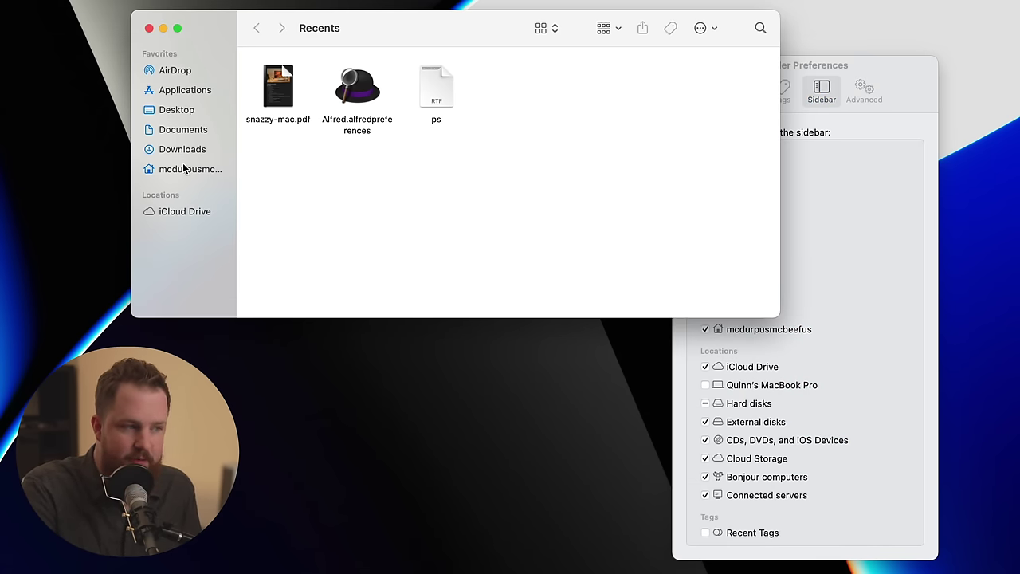
{"action": "left_click_drag", "start_coordinate": [183, 168], "coordinate": [183, 131]}
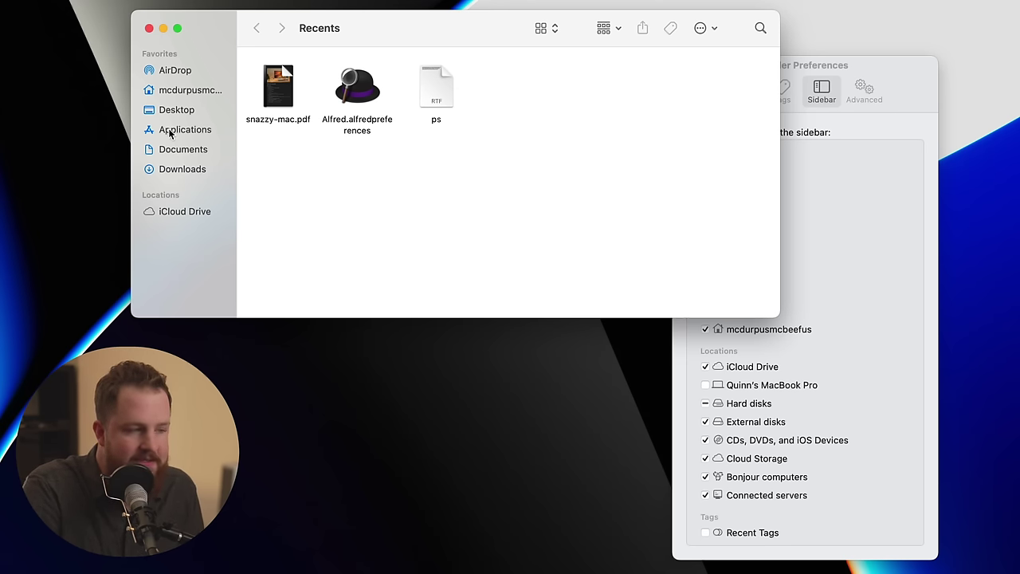
{"action": "left_click", "coordinate": [897, 78]}
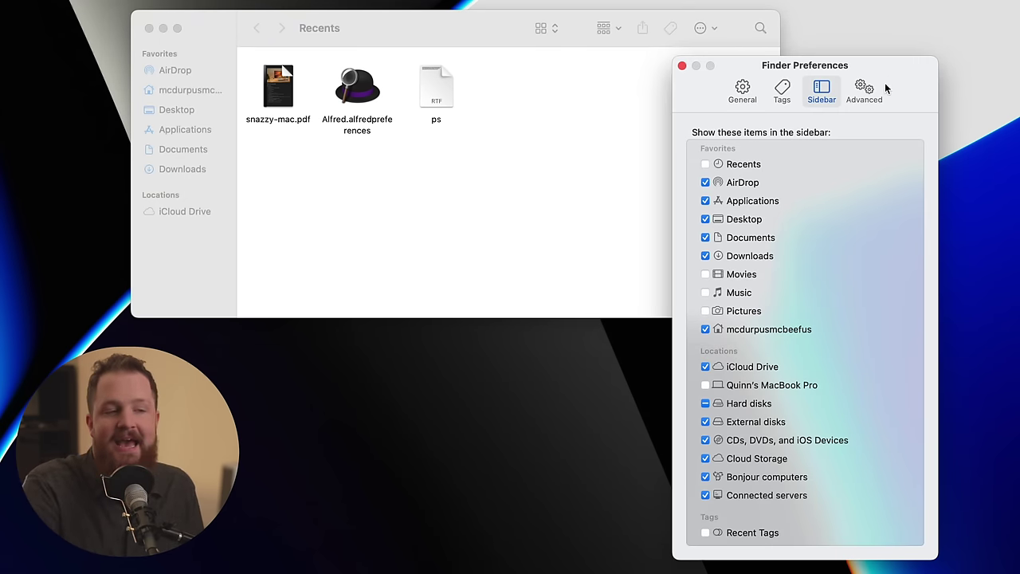
Step: Turn on 'Show all filename extensions' in Finder's Advanced preferences
{"action": "left_click", "coordinate": [868, 97]}
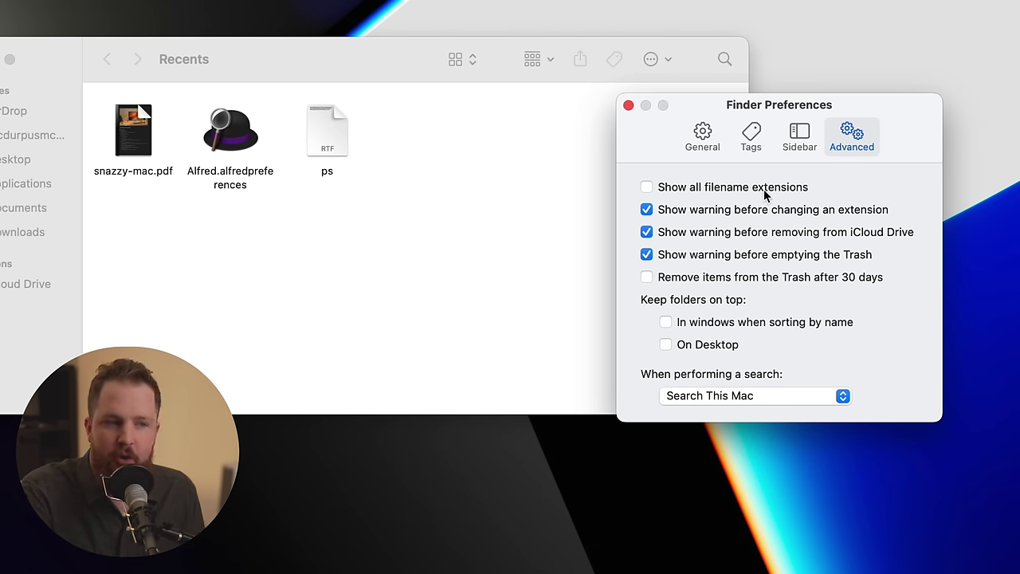
{"action": "left_click", "coordinate": [435, 151]}
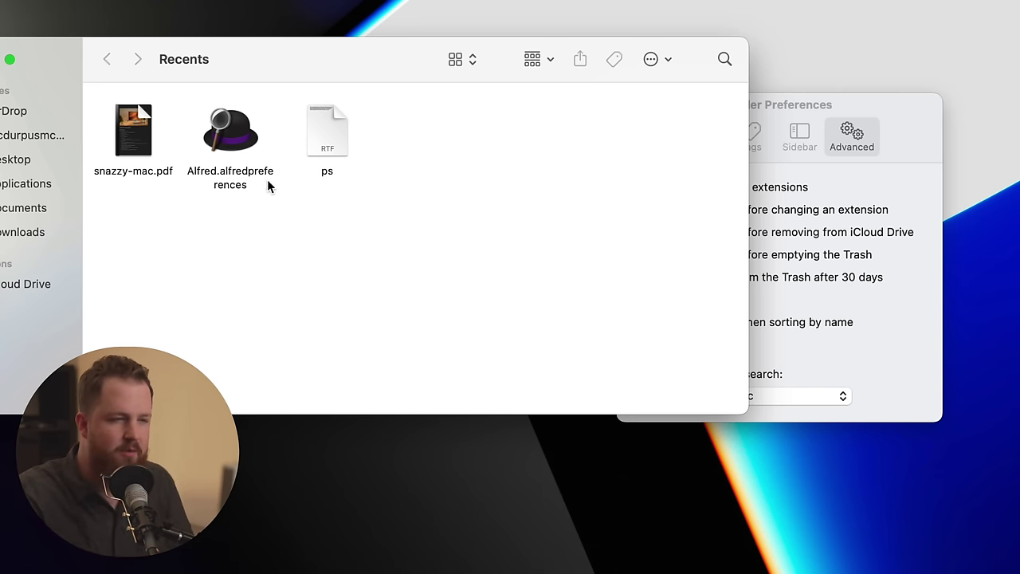
{"action": "left_click", "coordinate": [338, 147]}
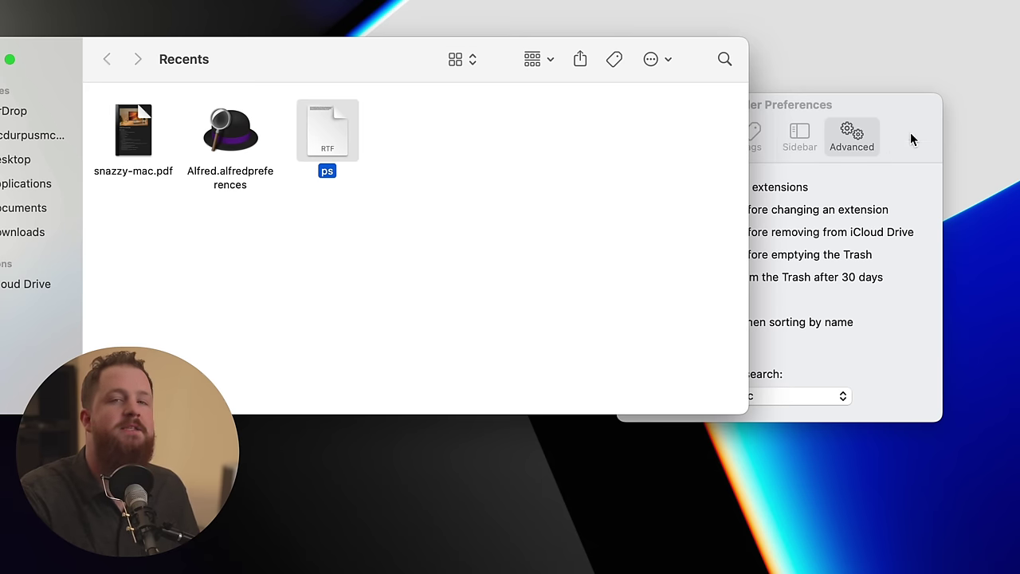
{"action": "left_click", "coordinate": [932, 153]}
{"action": "left_click", "coordinate": [646, 187]}
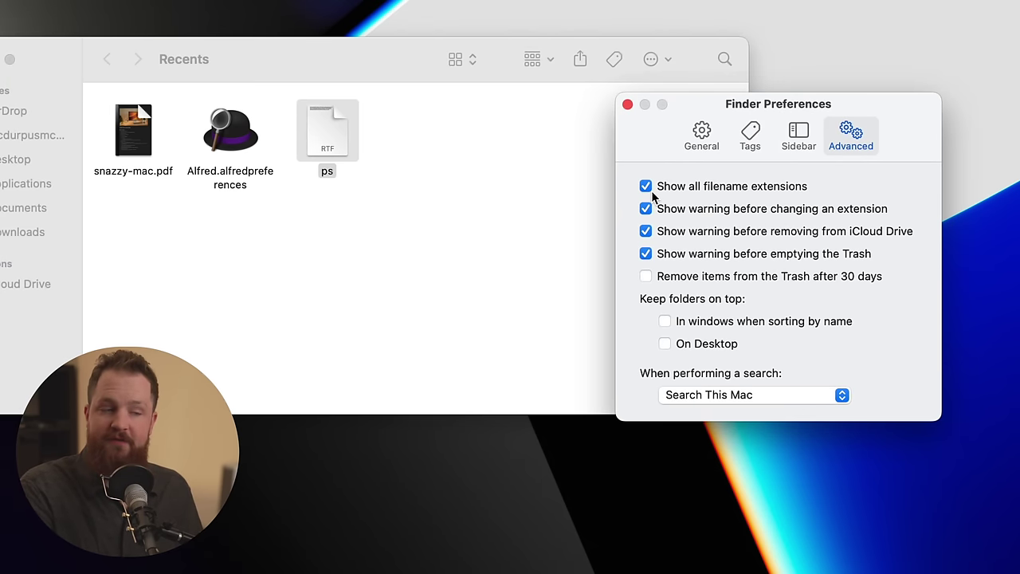
Step: Confirm the ps file now reads ps.rtf, then close Finder Preferences
{"action": "left_click", "coordinate": [452, 167]}
{"action": "left_click", "coordinate": [870, 186]}
{"action": "left_click", "coordinate": [449, 201]}
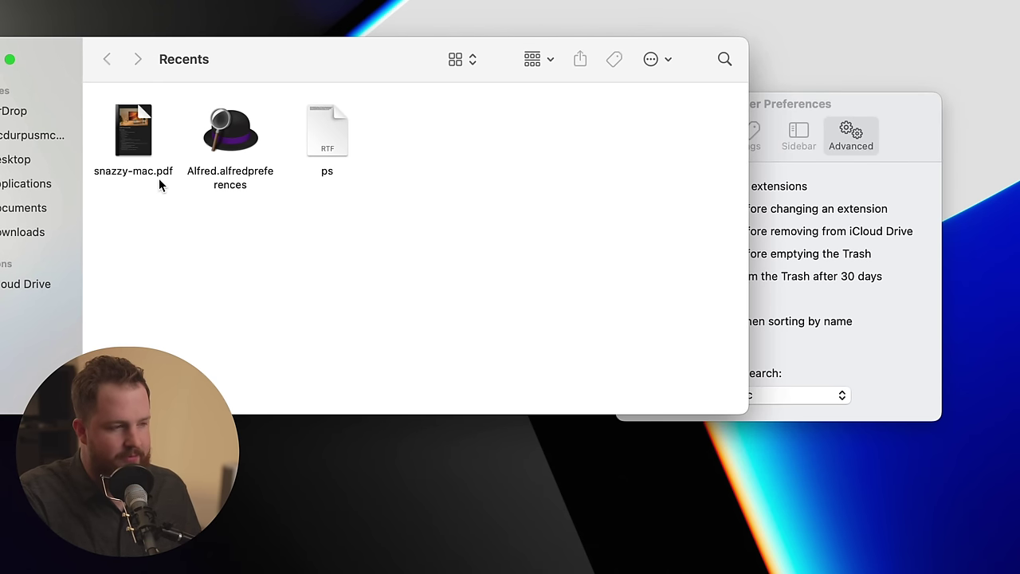
{"action": "left_click", "coordinate": [326, 169]}
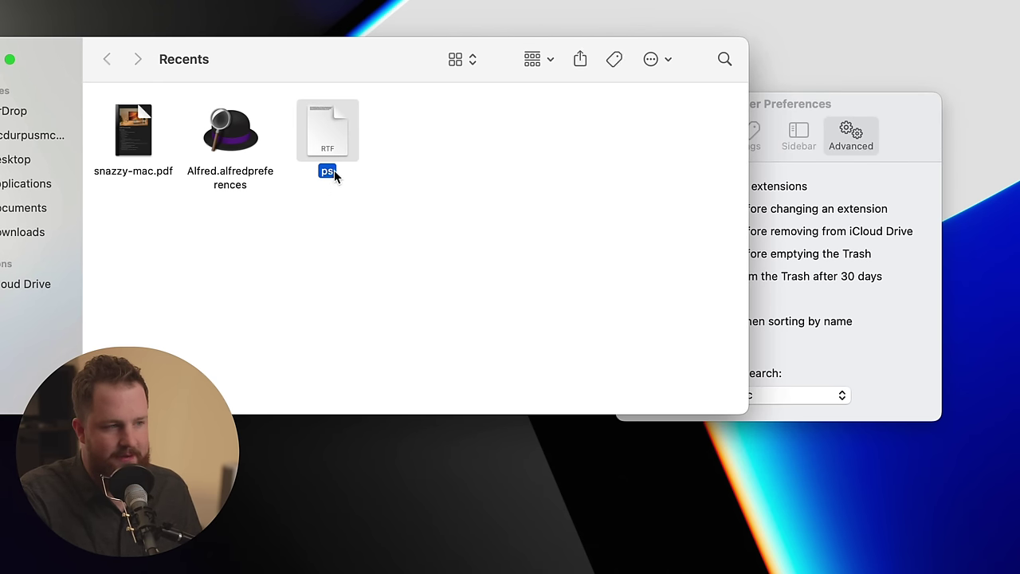
{"action": "left_click", "coordinate": [334, 171]}
{"action": "left_click", "coordinate": [367, 216]}
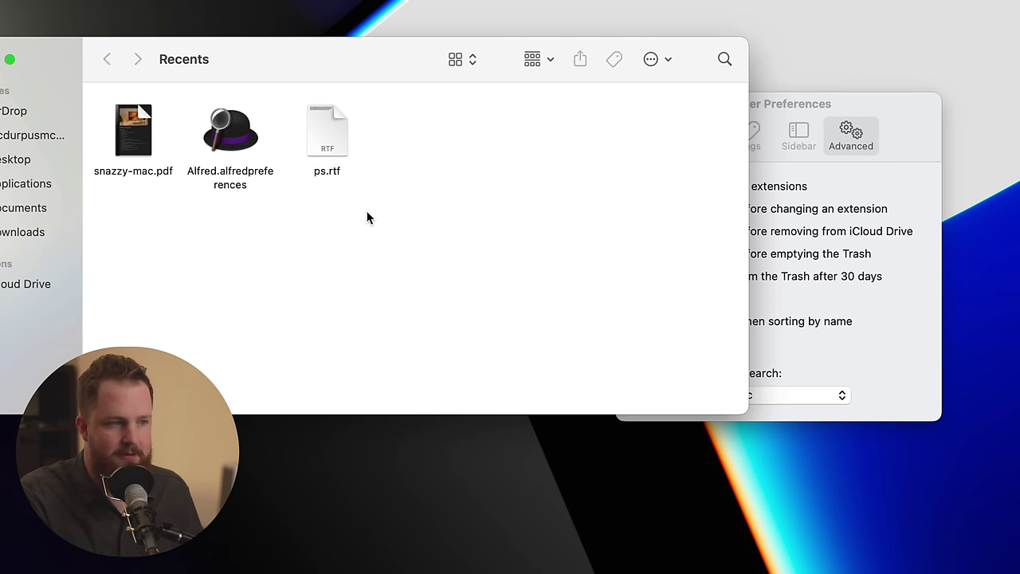
{"action": "left_click", "coordinate": [906, 208]}
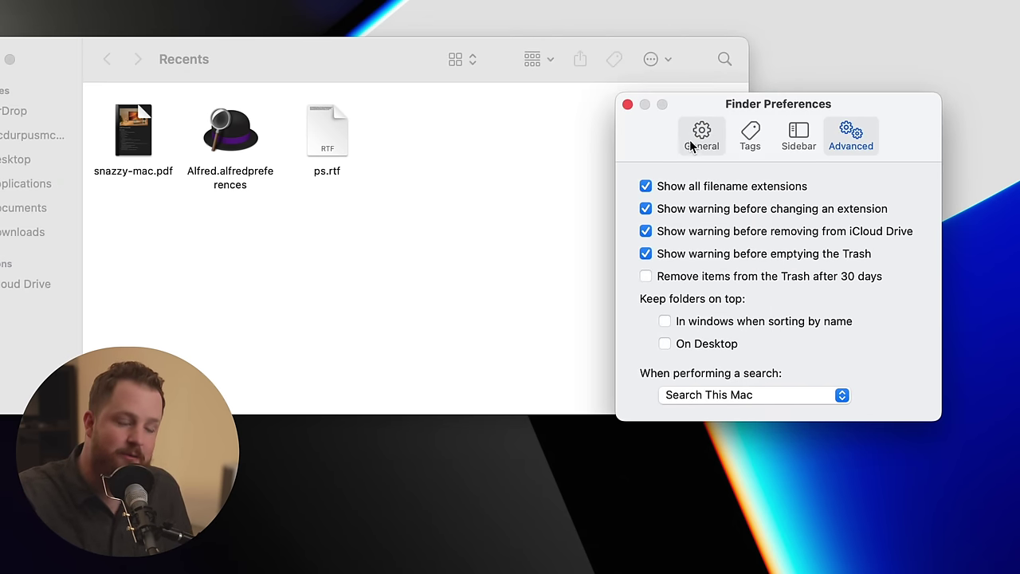
{"action": "left_click", "coordinate": [627, 106]}
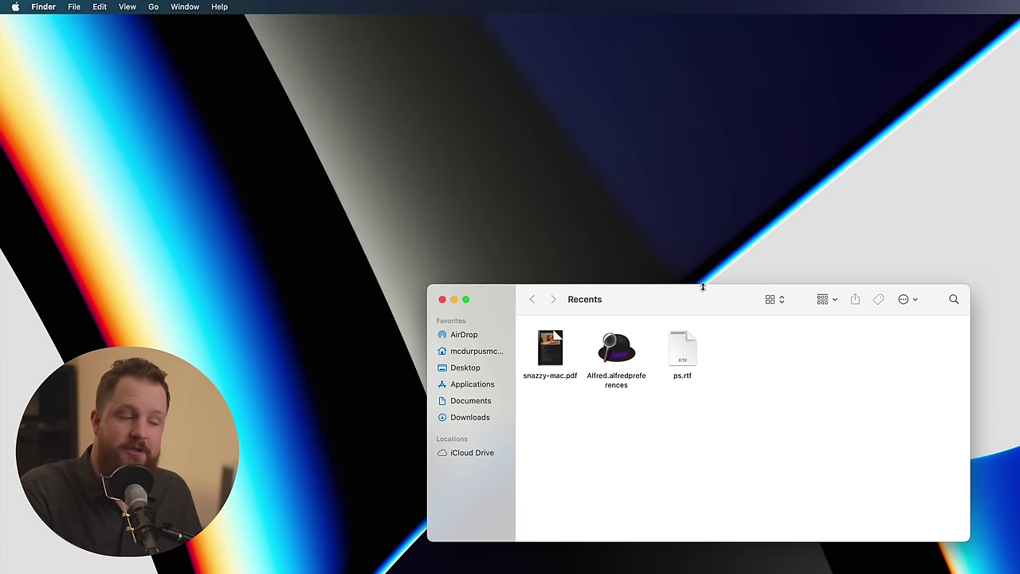
{"action": "left_click", "coordinate": [127, 7]}
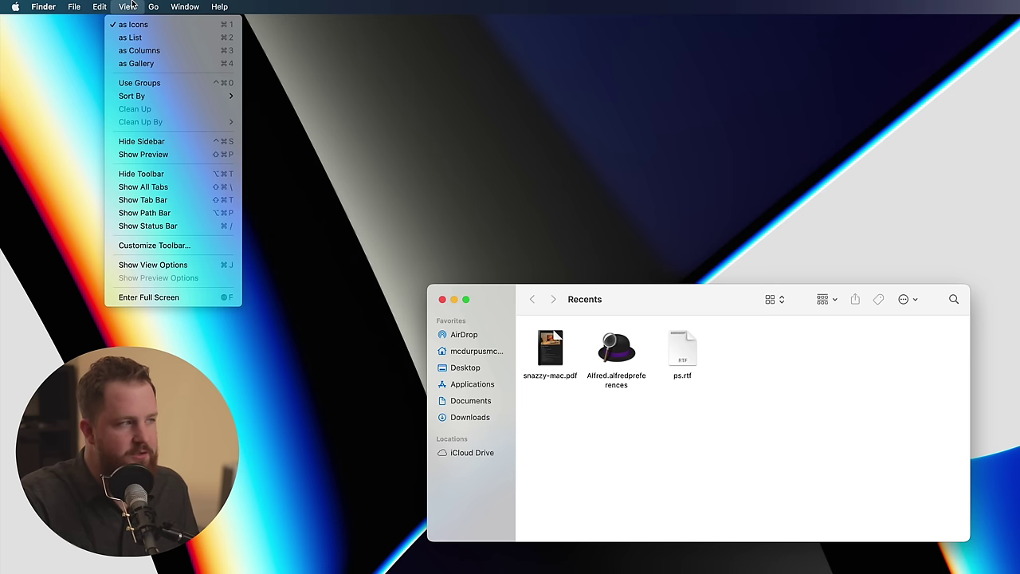
Step: Add the AirDrop item to the Finder toolbar via Customize Toolbar and finish with Done
{"action": "left_click", "coordinate": [154, 245]}
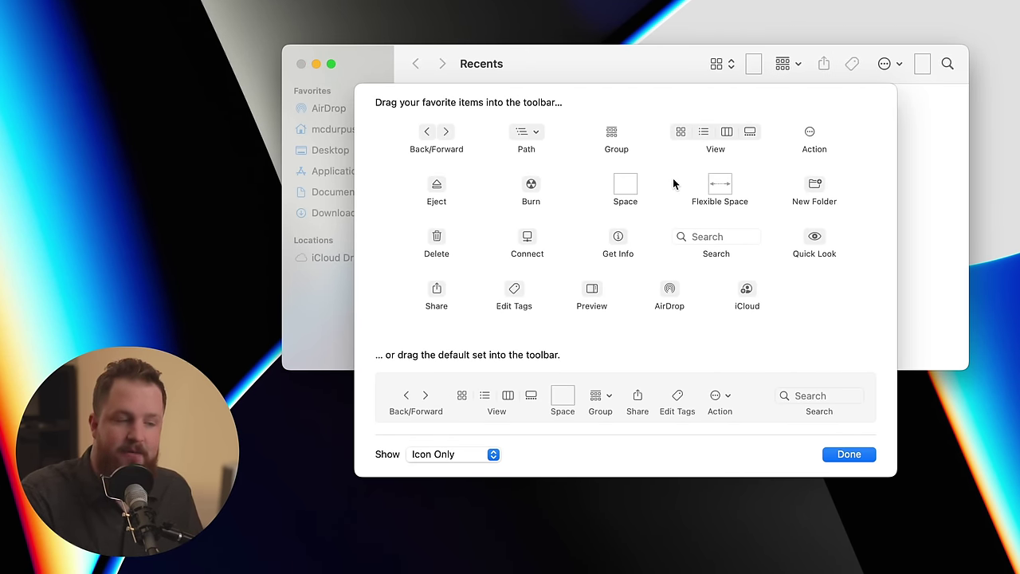
{"action": "mouse_move", "coordinate": [531, 189]}
{"action": "left_mouse_down"}
{"action": "mouse_move", "coordinate": [758, 91]}
{"action": "mouse_move", "coordinate": [531, 199]}
{"action": "left_mouse_up"}
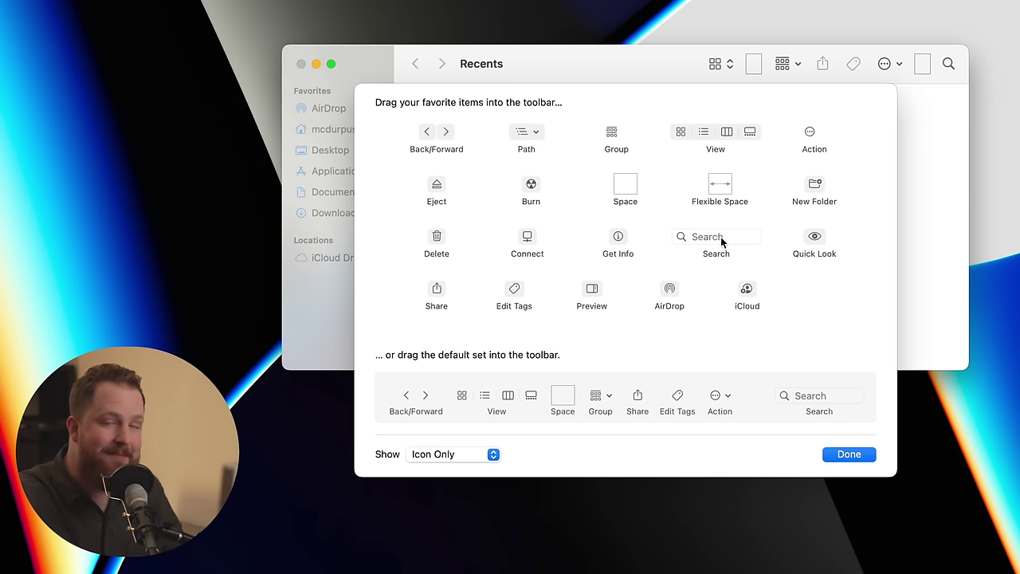
{"action": "left_click_drag", "start_coordinate": [676, 291], "coordinate": [685, 63]}
{"action": "left_click", "coordinate": [859, 455]}
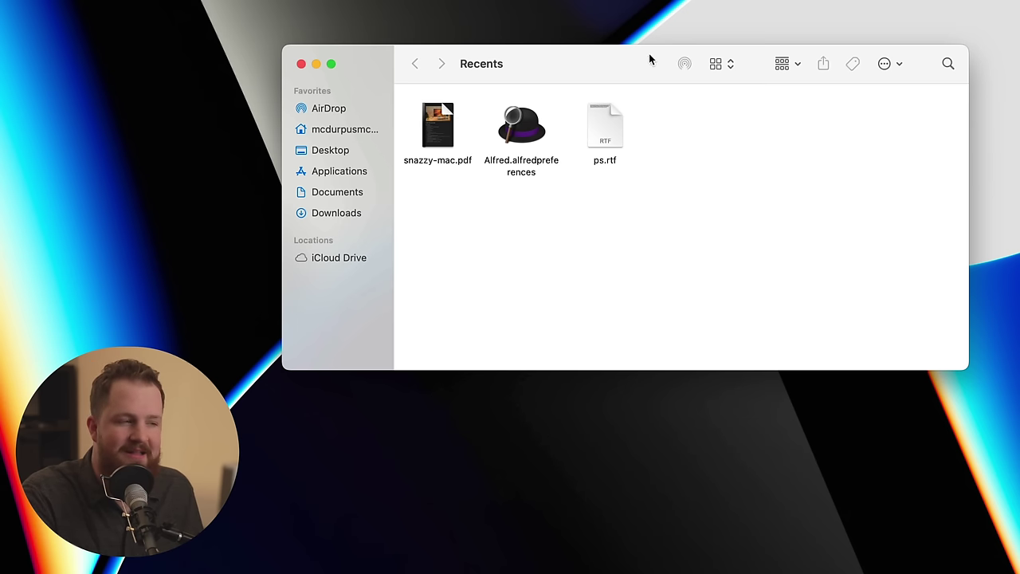
{"action": "left_click", "coordinate": [440, 132]}
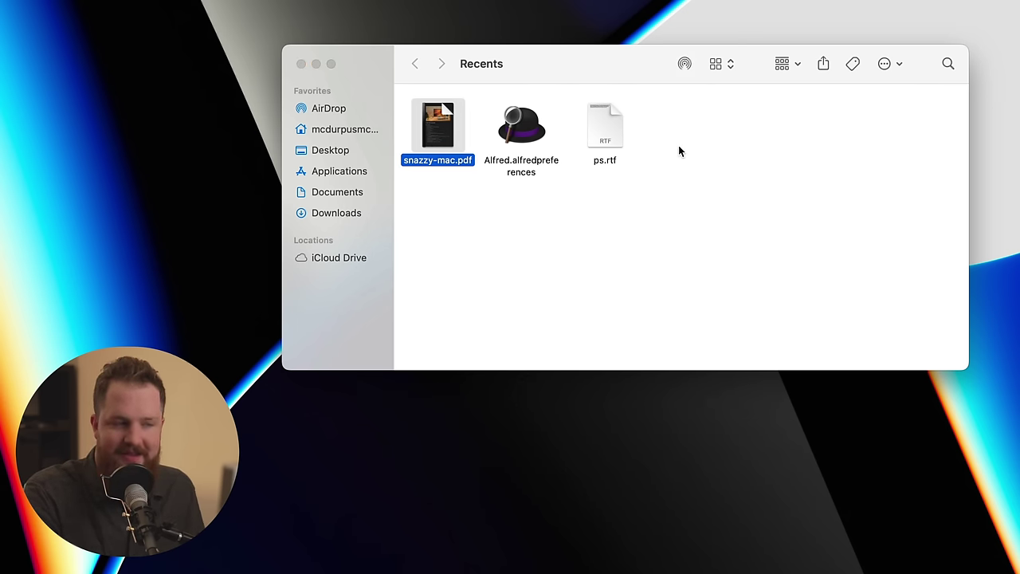
{"action": "left_click", "coordinate": [684, 63]}
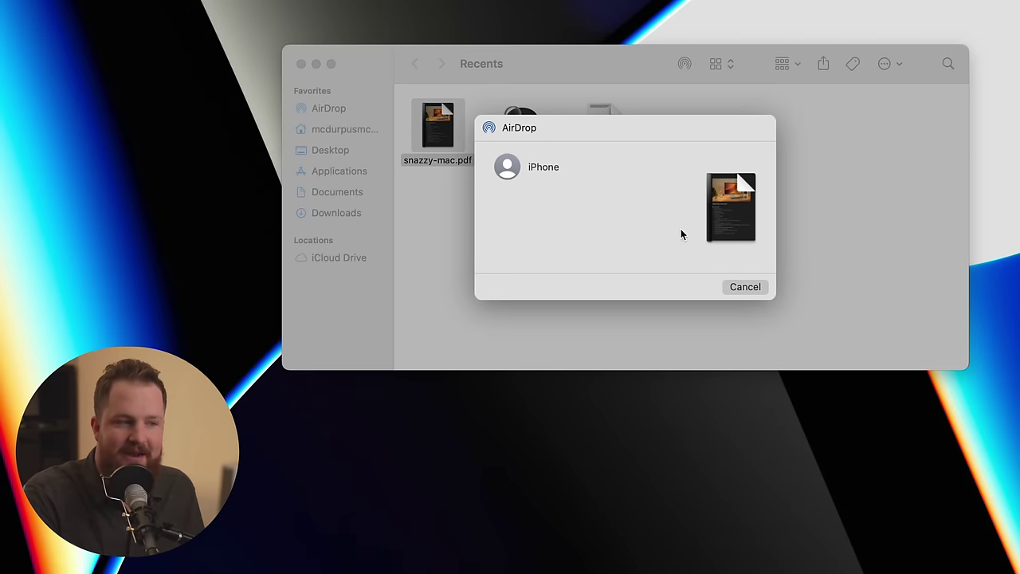
{"action": "left_click", "coordinate": [751, 285]}
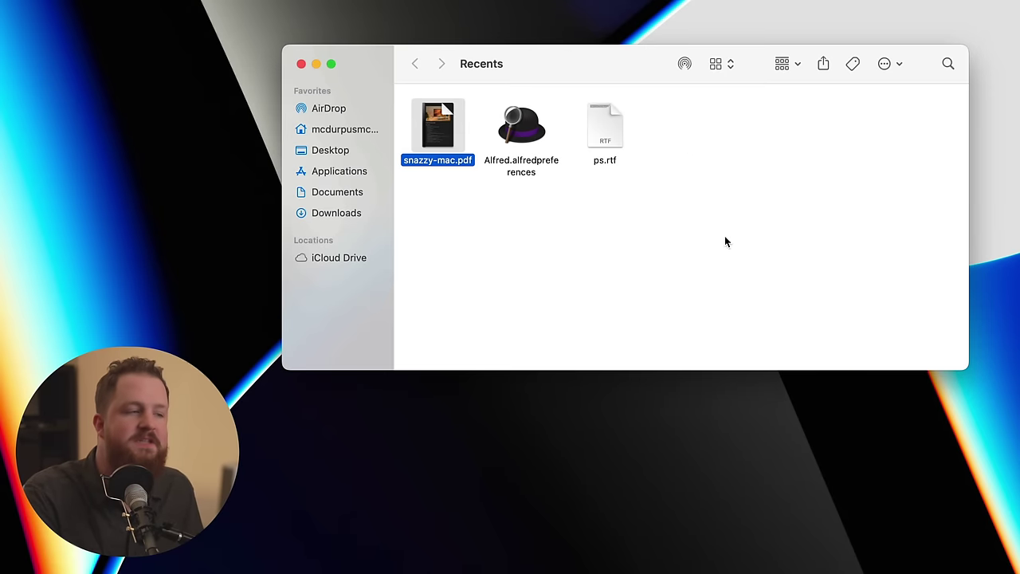
{"action": "key", "text": "super+a"}
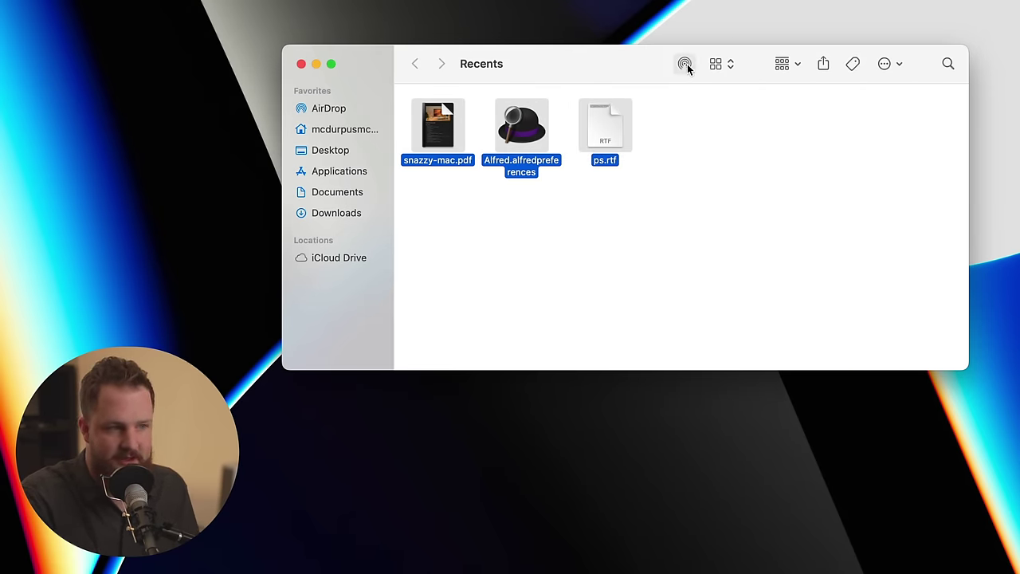
{"action": "left_click", "coordinate": [683, 63]}
{"action": "left_click", "coordinate": [747, 288]}
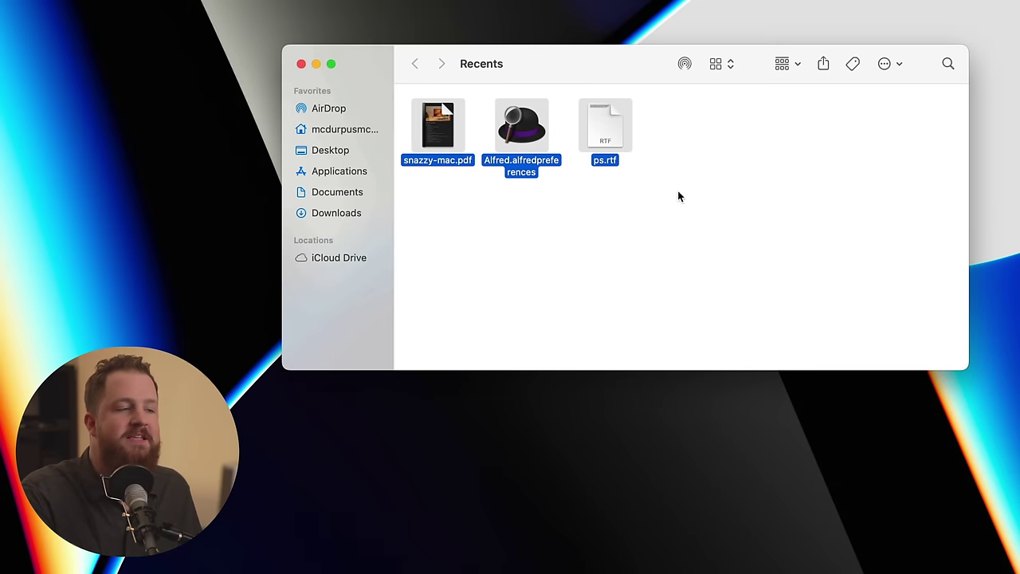
{"action": "left_click_drag", "start_coordinate": [611, 132], "coordinate": [408, 97]}
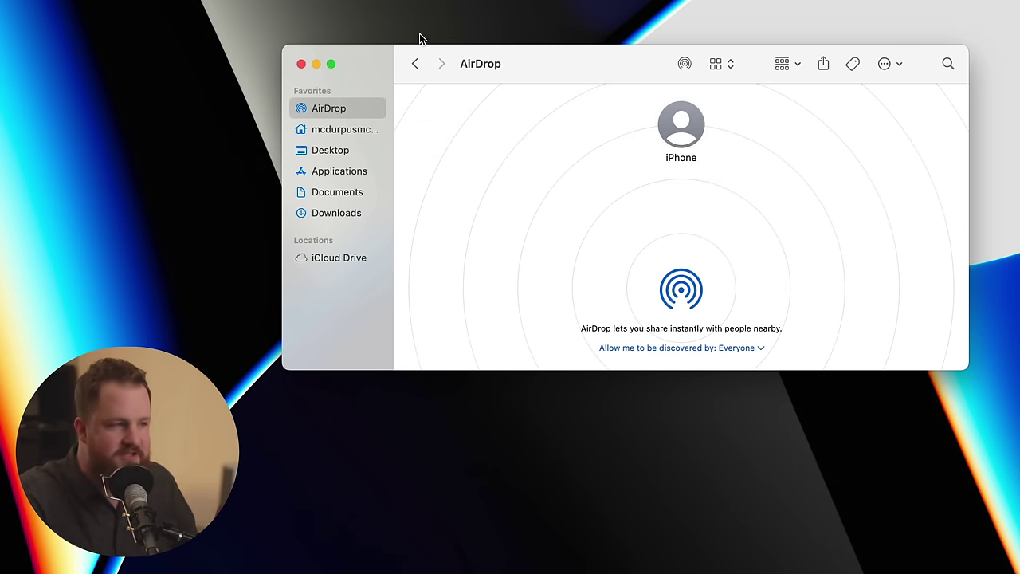
{"action": "left_click", "coordinate": [415, 64]}
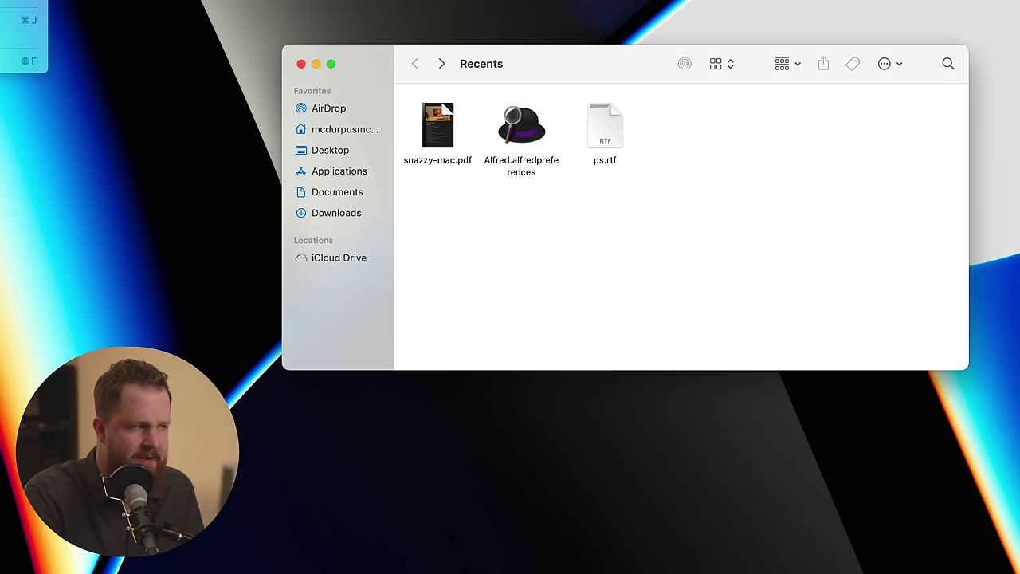
{"action": "left_click", "coordinate": [132, 2]}
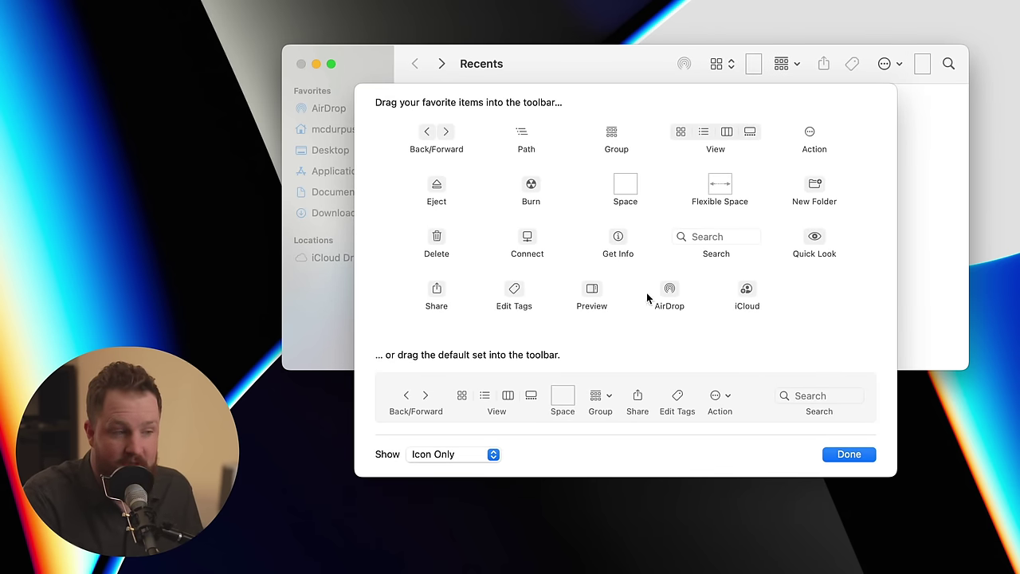
{"action": "left_click", "coordinate": [849, 459]}
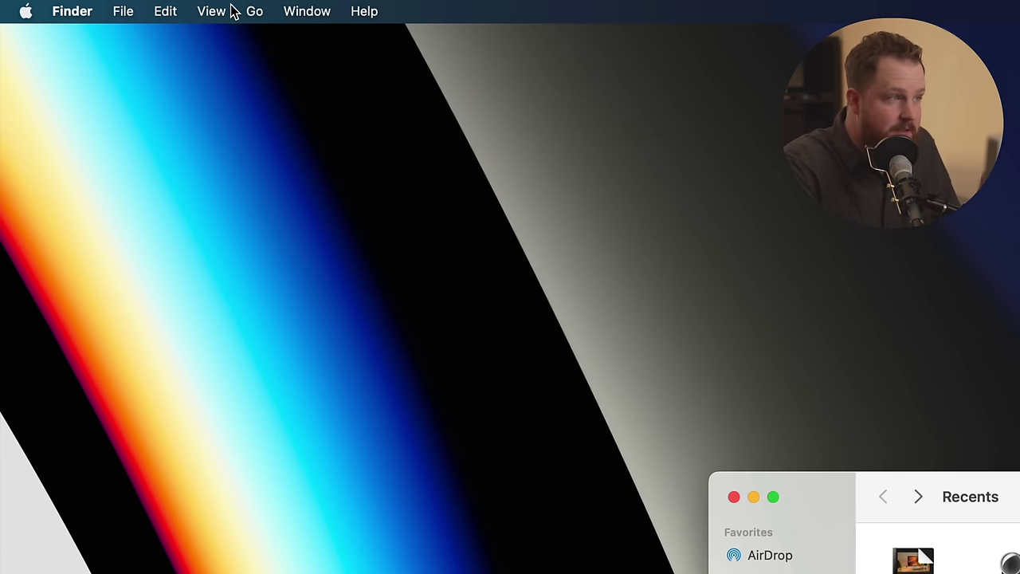
Step: Turn on the path bar and the status bar from Finder's View menu
{"action": "left_click", "coordinate": [209, 11]}
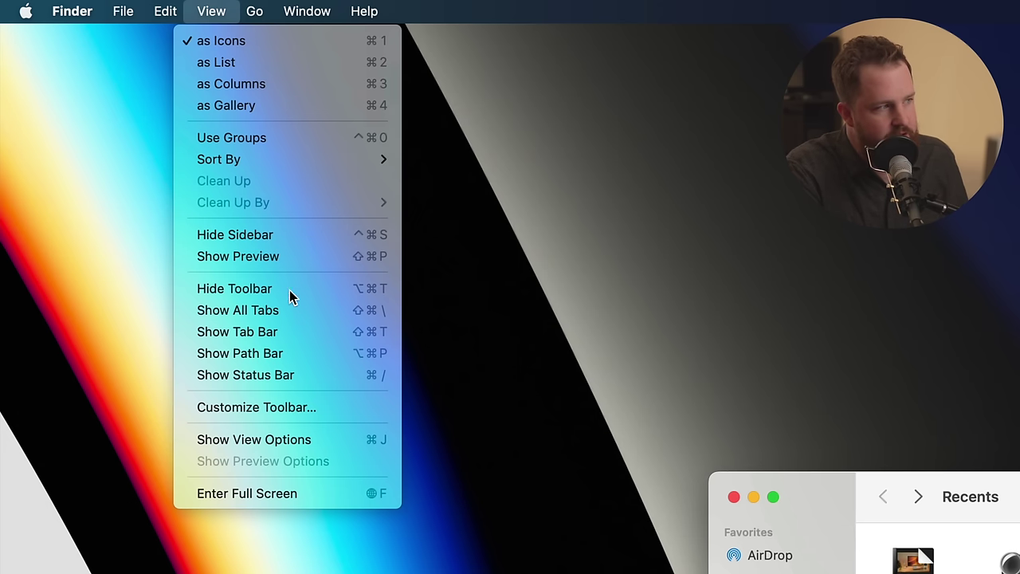
{"action": "left_click", "coordinate": [287, 354]}
{"action": "left_click", "coordinate": [210, 11]}
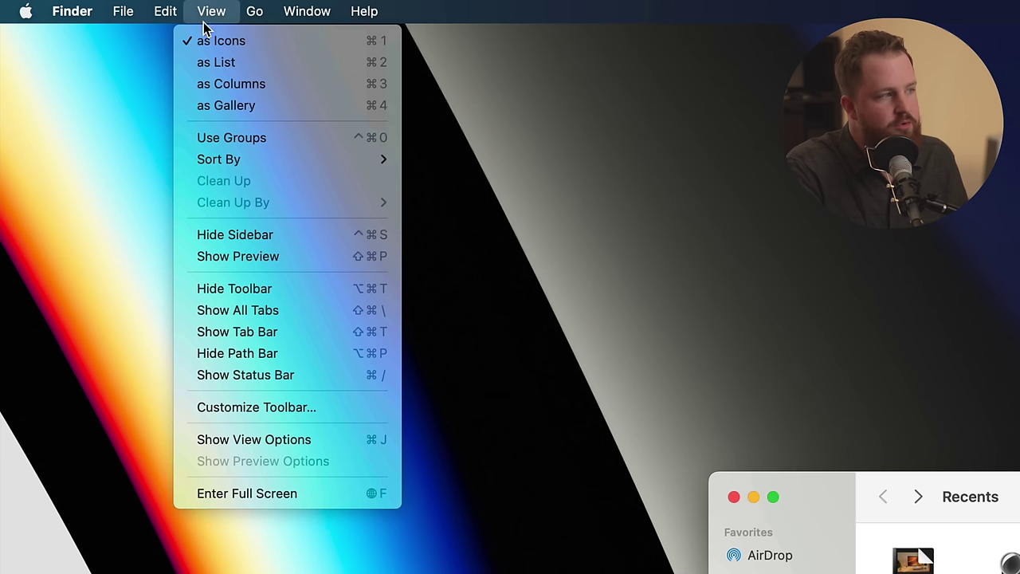
{"action": "left_click", "coordinate": [288, 375]}
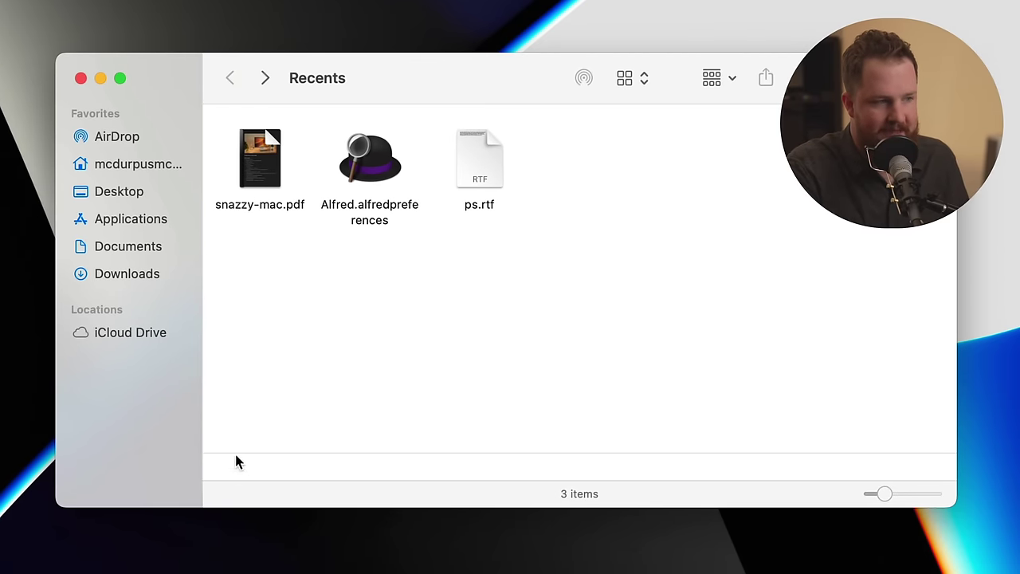
Step: Open the Desktop folder and view its folder path pop-up from the window title
{"action": "left_click", "coordinate": [135, 191]}
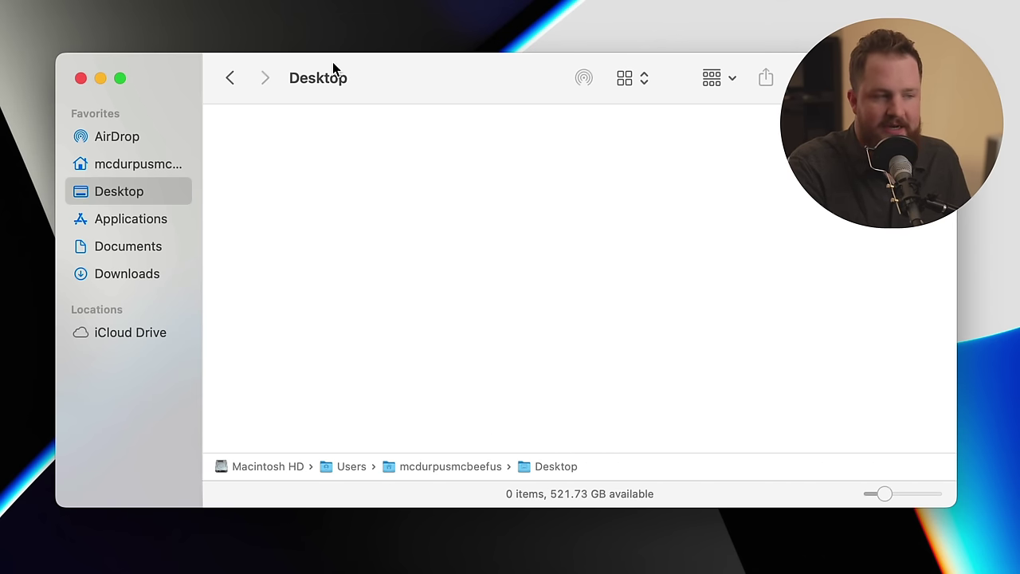
{"action": "left_click", "coordinate": [321, 85], "text": "super"}
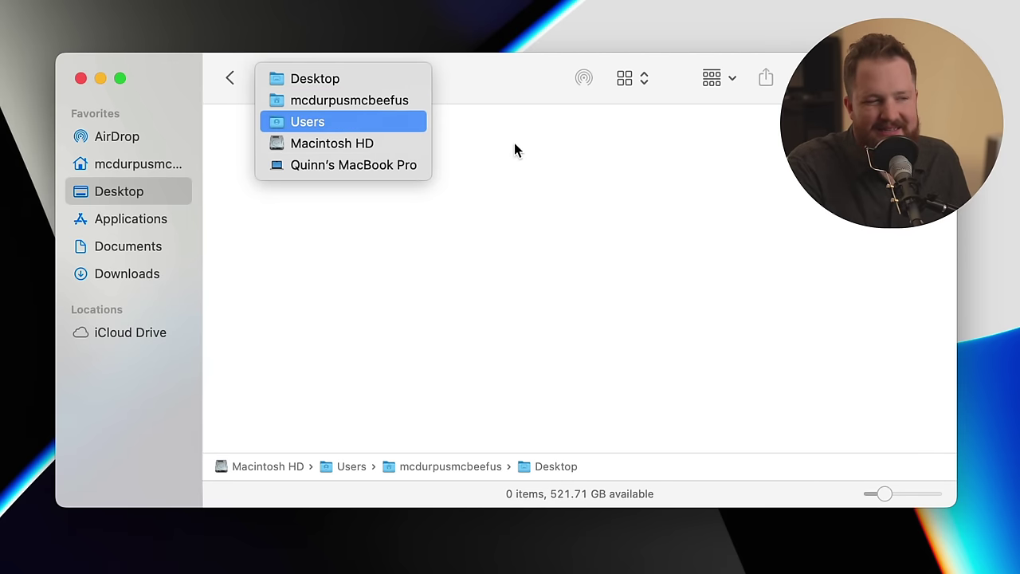
{"action": "left_click", "coordinate": [479, 231]}
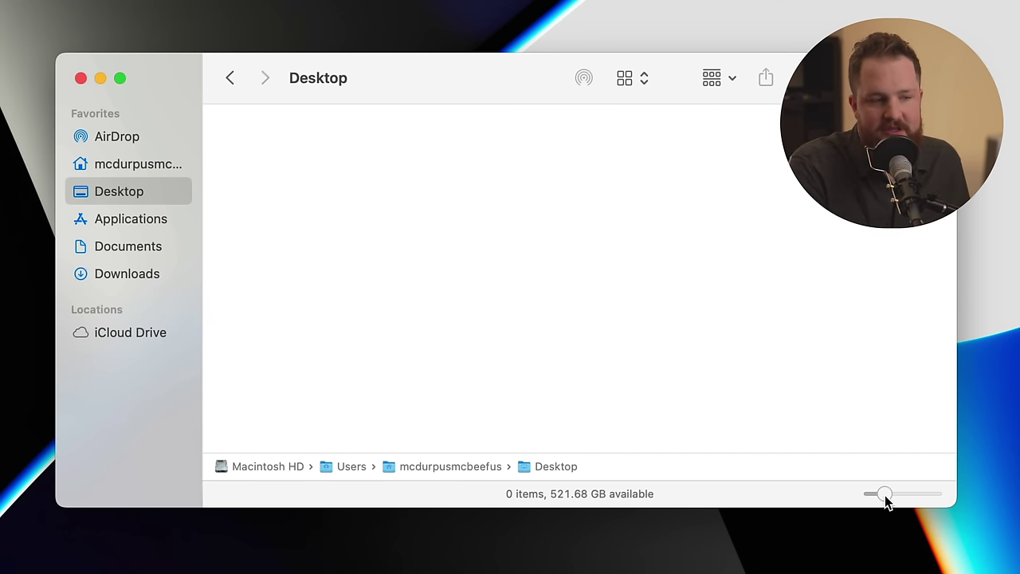
Step: Open Downloads, switch it to icon view, adjust the icon-size slider, and open its View Options
{"action": "left_click", "coordinate": [127, 252]}
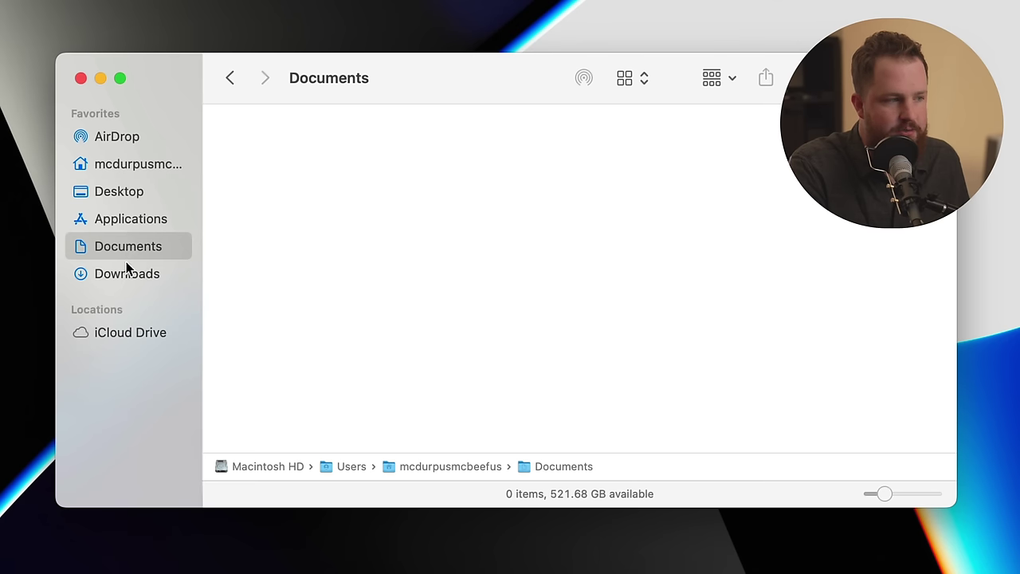
{"action": "left_click", "coordinate": [127, 275]}
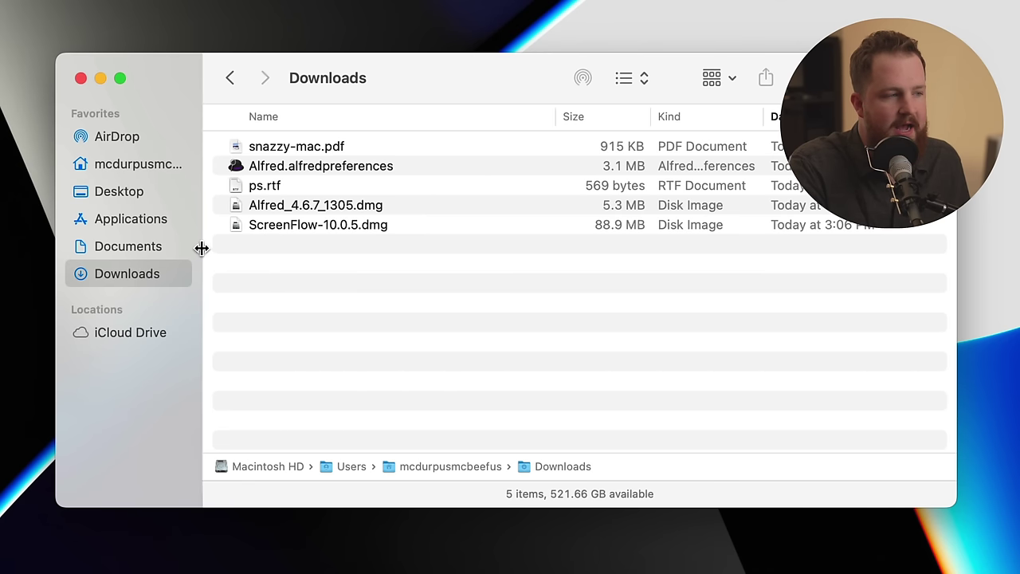
{"action": "left_click", "coordinate": [130, 195]}
{"action": "left_click_drag", "start_coordinate": [896, 493], "coordinate": [891, 493]}
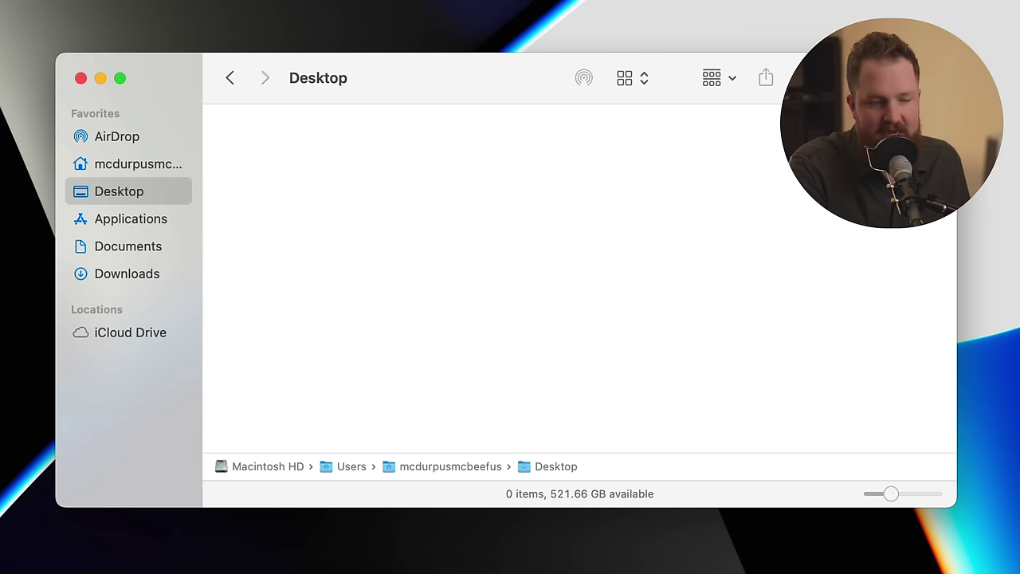
{"action": "left_click", "coordinate": [126, 273]}
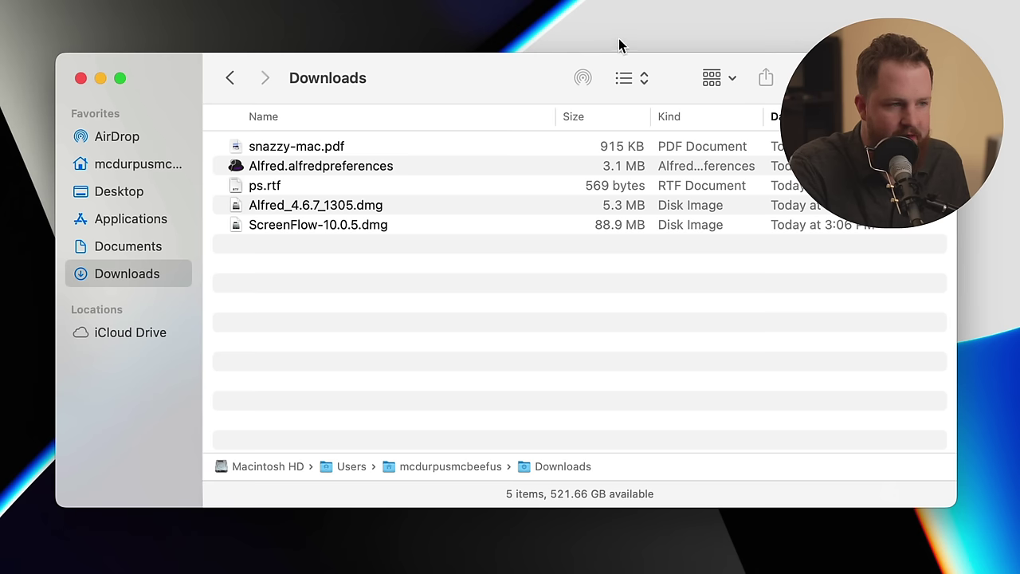
{"action": "left_click", "coordinate": [634, 78]}
{"action": "left_click", "coordinate": [642, 60]}
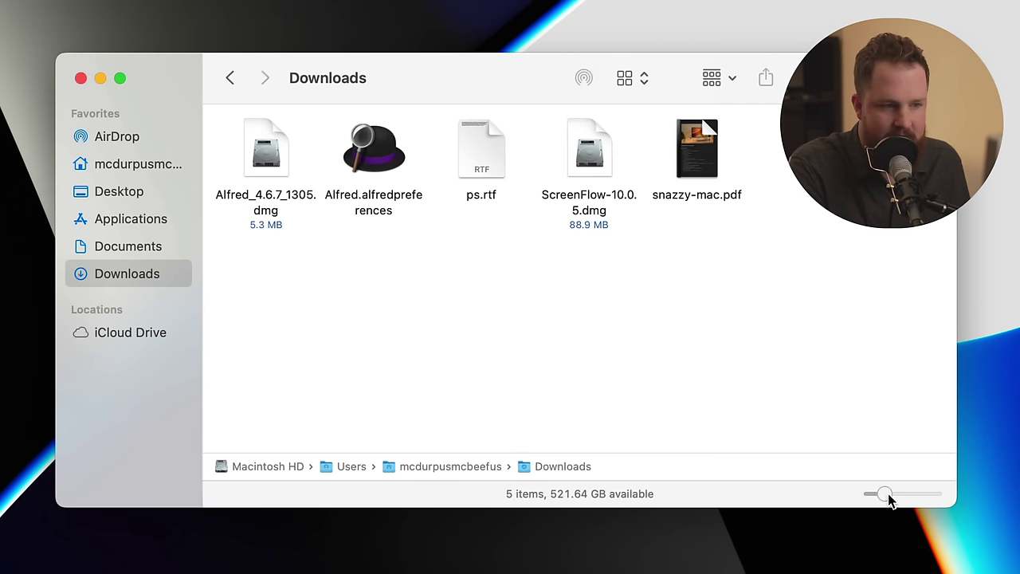
{"action": "mouse_move", "coordinate": [888, 493]}
{"action": "left_mouse_down"}
{"action": "mouse_move", "coordinate": [911, 486]}
{"action": "mouse_move", "coordinate": [889, 494]}
{"action": "left_mouse_up"}
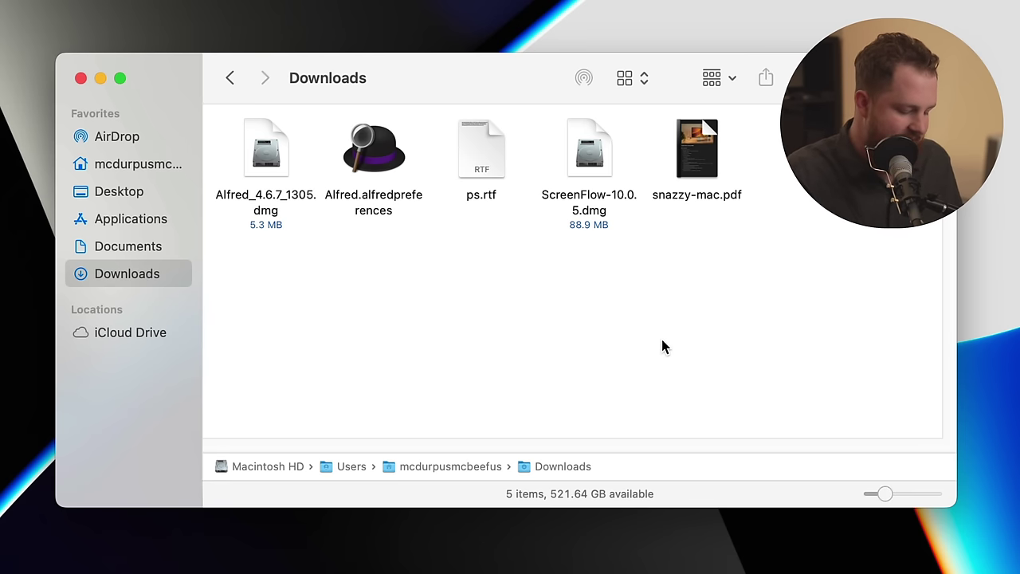
{"action": "key", "text": "super+j"}
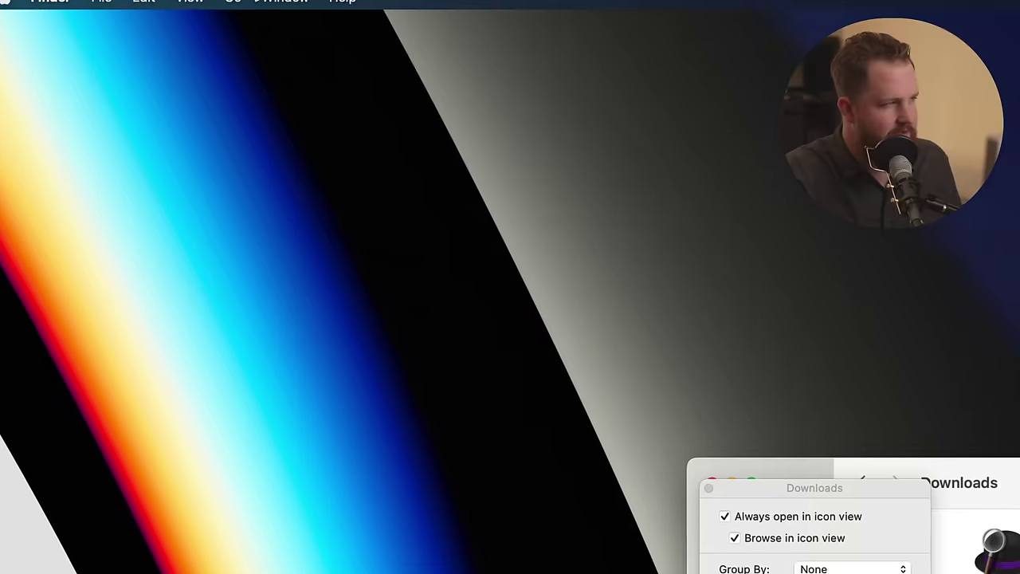
Step: Keep grouping and sorting at None and shrink the Downloads icons to 60×60
{"action": "left_click", "coordinate": [214, 11]}
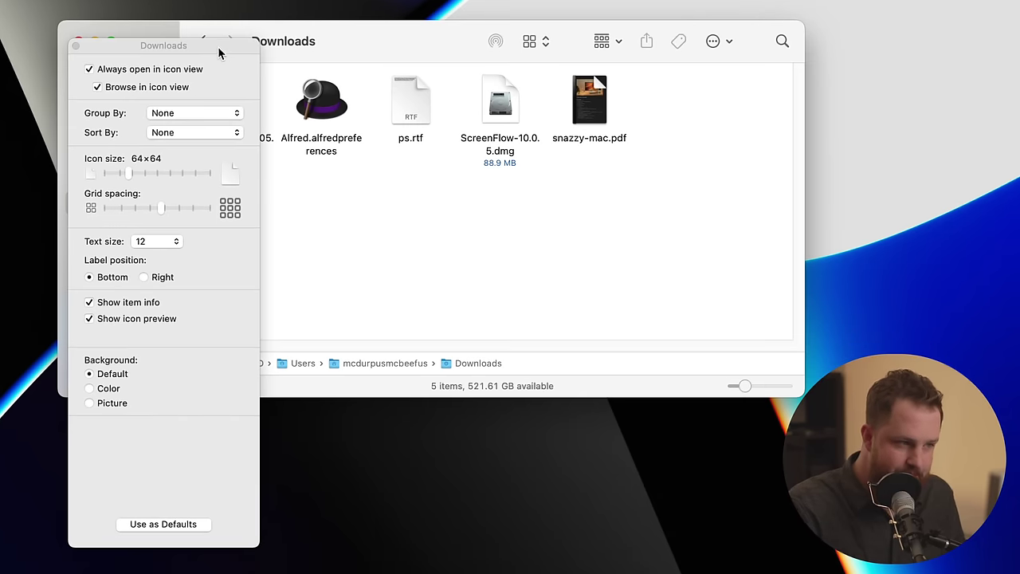
{"action": "left_click", "coordinate": [219, 48]}
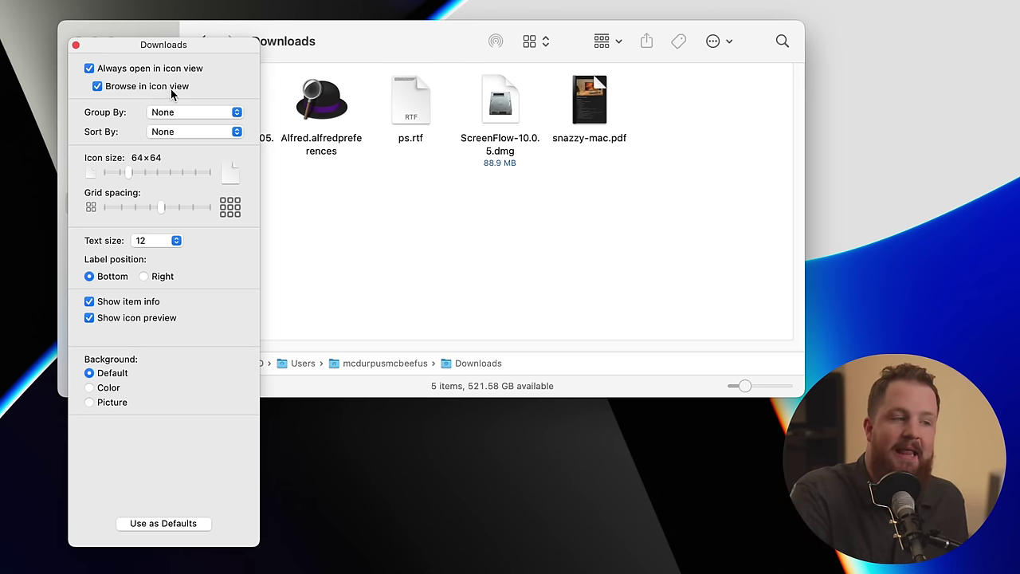
{"action": "left_click", "coordinate": [193, 113]}
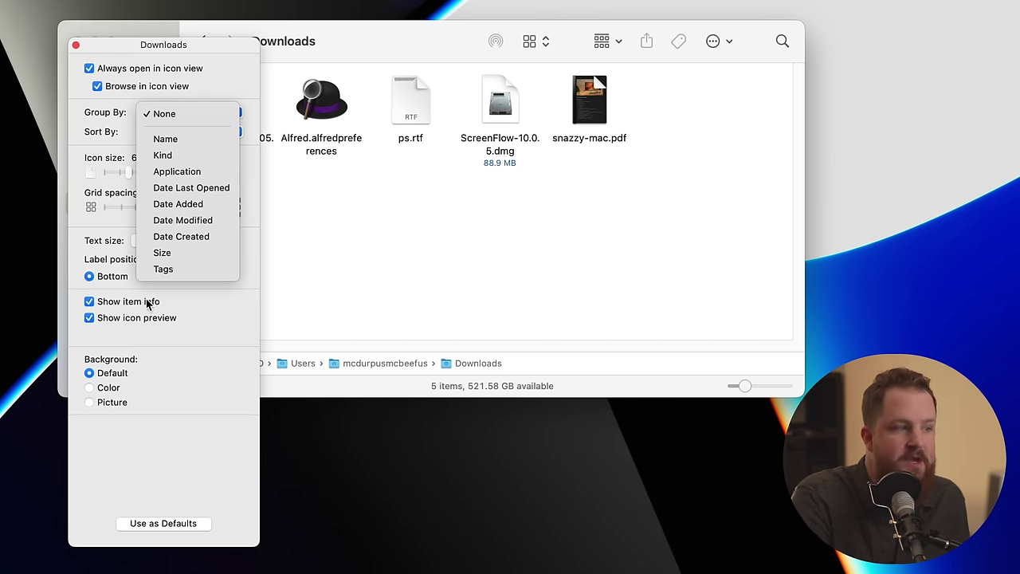
{"action": "left_click", "coordinate": [109, 130]}
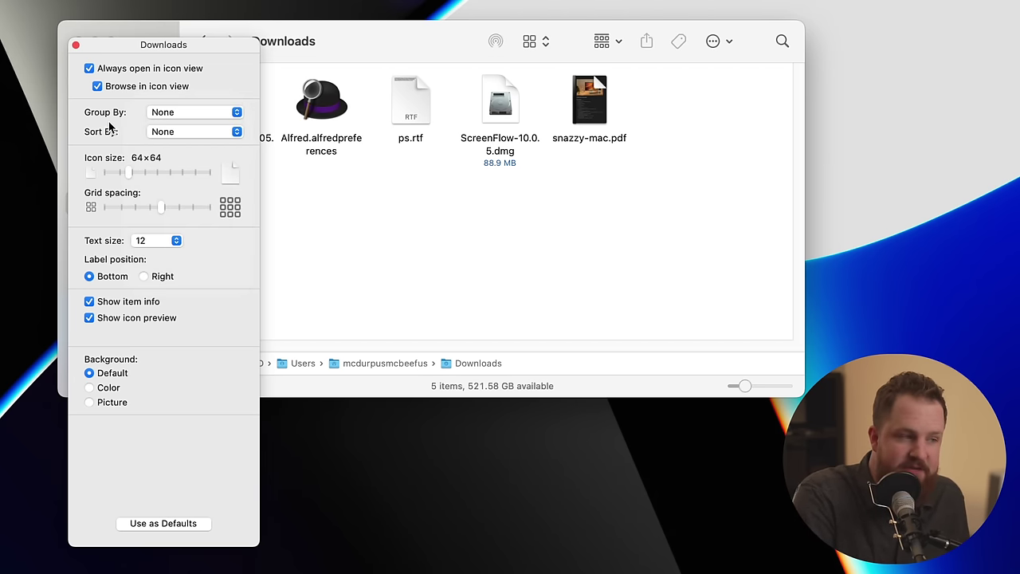
{"action": "left_click", "coordinate": [181, 133]}
{"action": "left_click", "coordinate": [128, 173]}
{"action": "left_click_drag", "start_coordinate": [128, 173], "coordinate": [126, 175]}
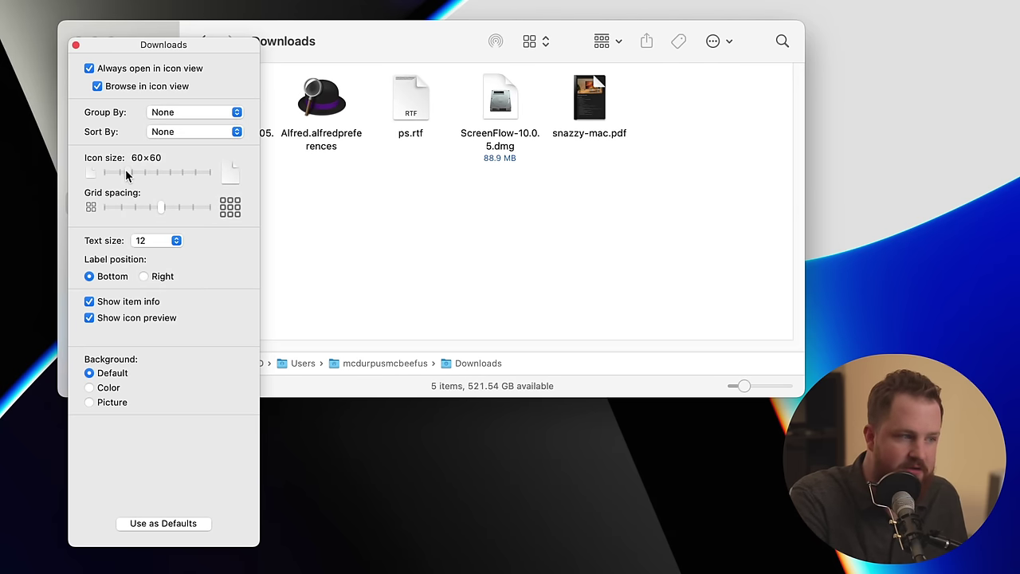
Step: Turn off 'Browse in icon view', try label position Right then back to Bottom, and close View Options
{"action": "left_click", "coordinate": [130, 85]}
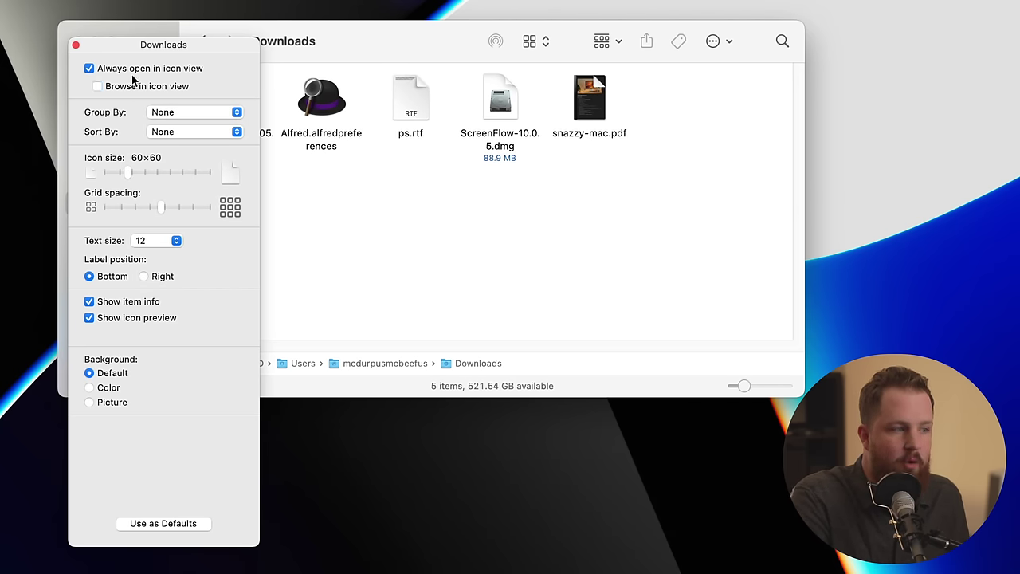
{"action": "left_click", "coordinate": [134, 70]}
{"action": "left_click", "coordinate": [134, 71]}
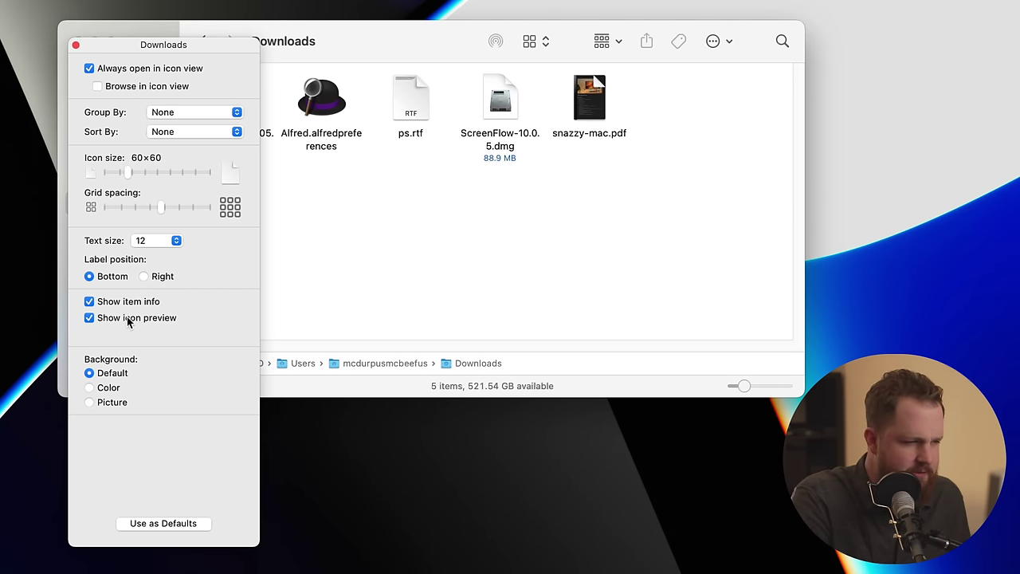
{"action": "left_click", "coordinate": [152, 276]}
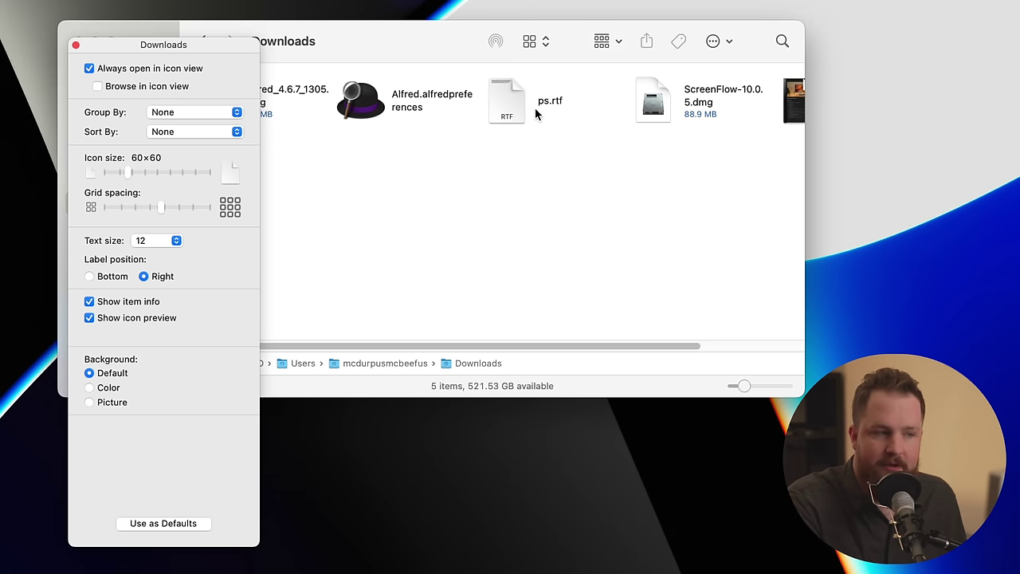
{"action": "left_click", "coordinate": [102, 279]}
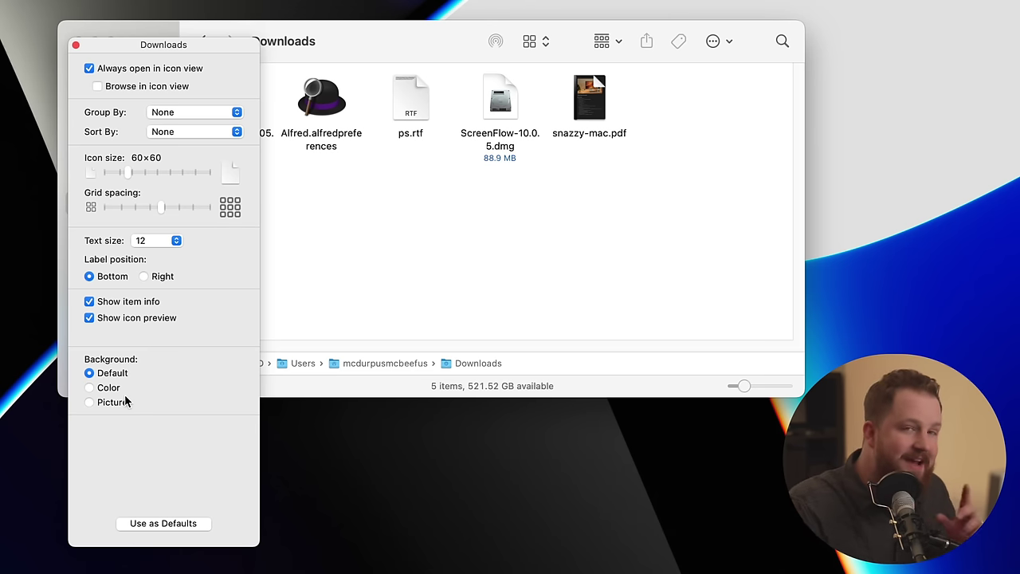
{"action": "left_click", "coordinate": [76, 47]}
{"action": "left_click", "coordinate": [121, 143]}
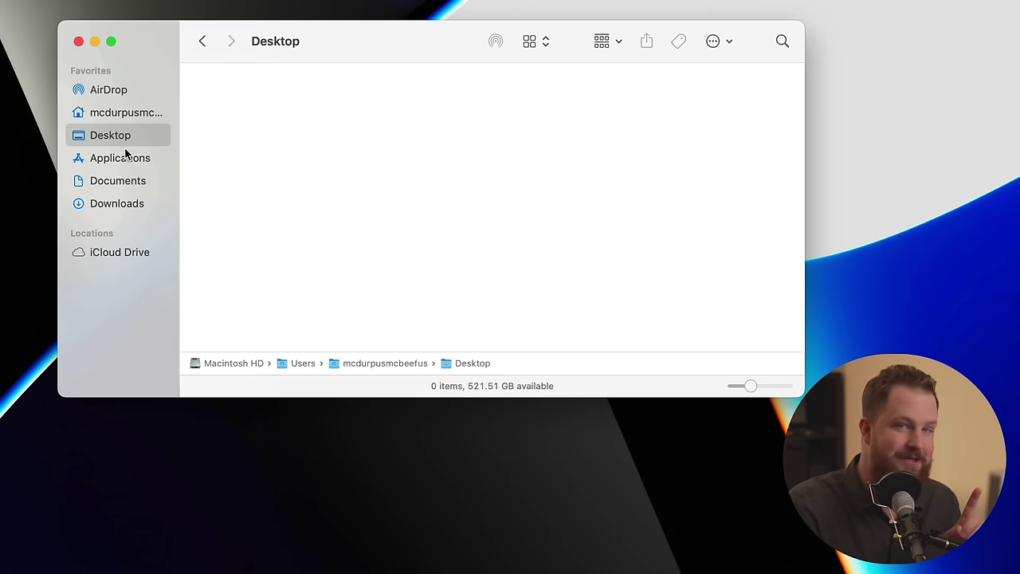
Step: In the Desktop folder's View Options, set a colour background, trying green and then pale cyan
{"action": "key", "text": "super+j"}
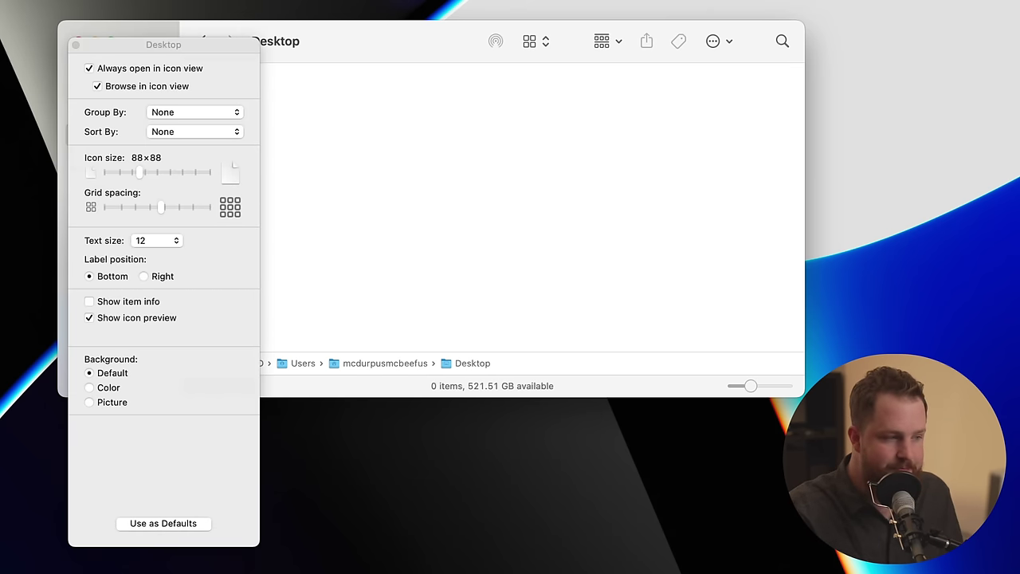
{"action": "left_click_drag", "start_coordinate": [159, 39], "coordinate": [0, 98]}
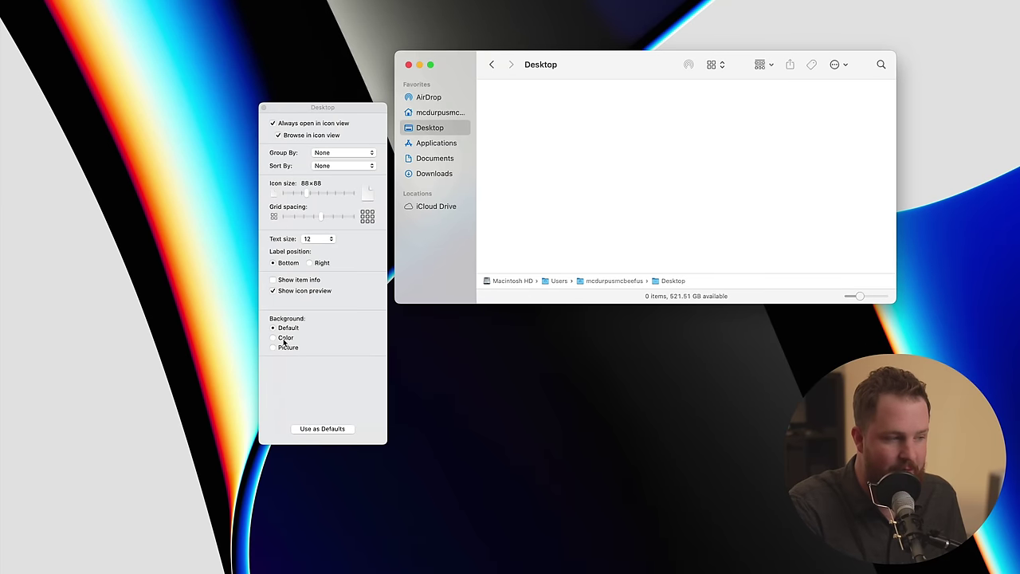
{"action": "left_click", "coordinate": [245, 349]}
{"action": "left_click", "coordinate": [248, 358]}
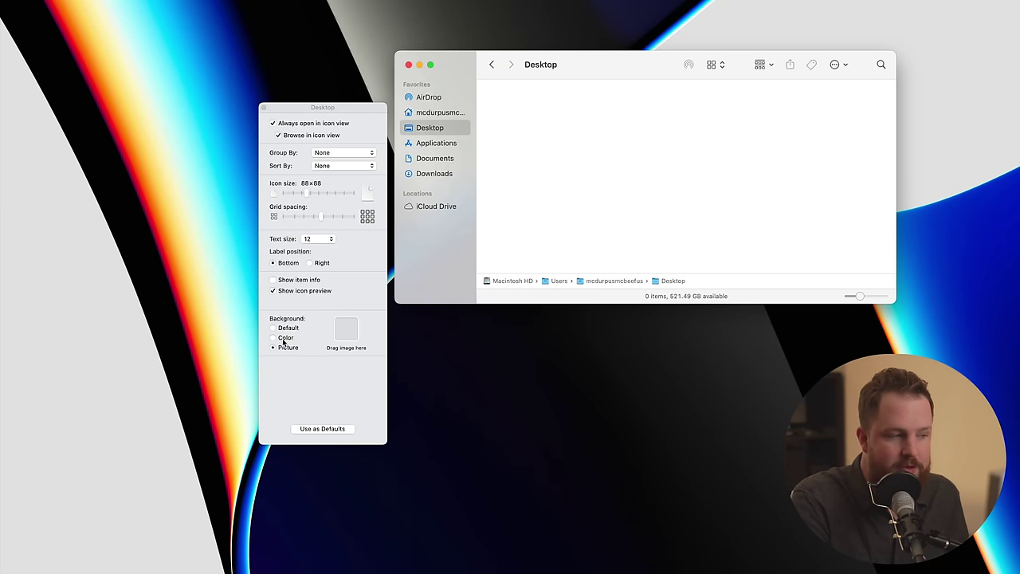
{"action": "left_click", "coordinate": [283, 338]}
{"action": "left_click", "coordinate": [346, 332]}
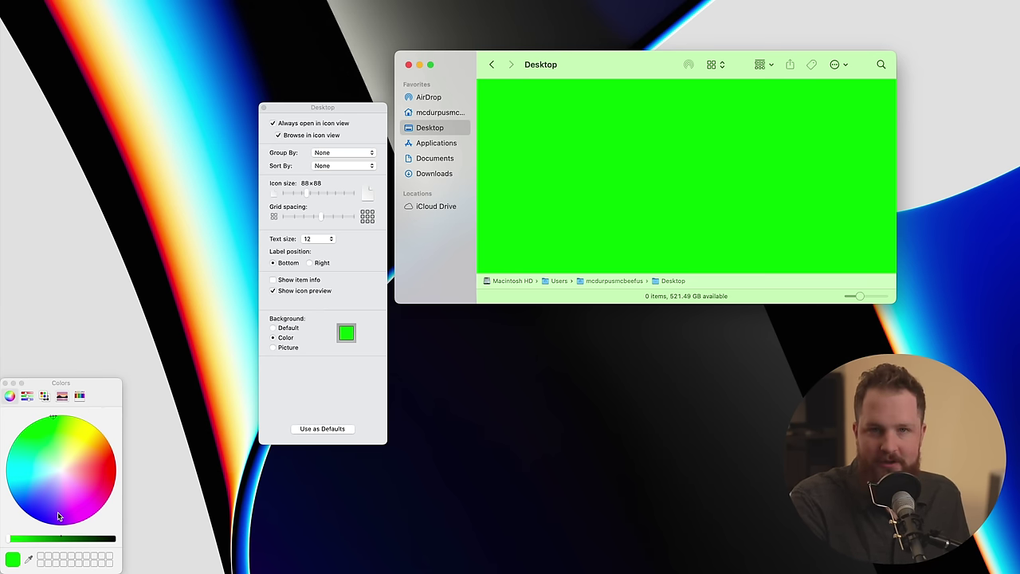
{"action": "left_click", "coordinate": [55, 470]}
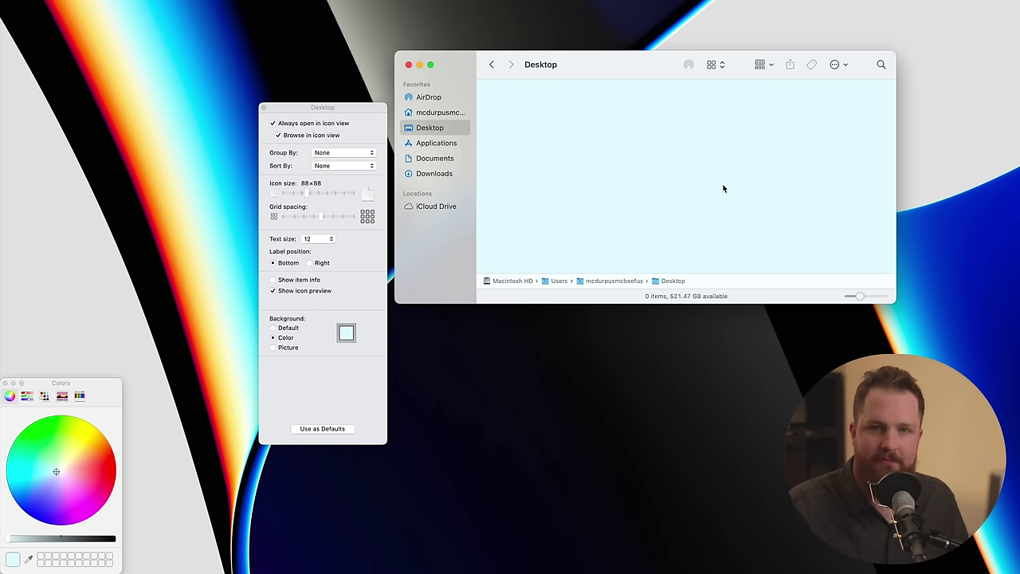
Step: Put the folder back to the Default white background and close View Options
{"action": "left_click", "coordinate": [5, 383]}
{"action": "left_click", "coordinate": [286, 328]}
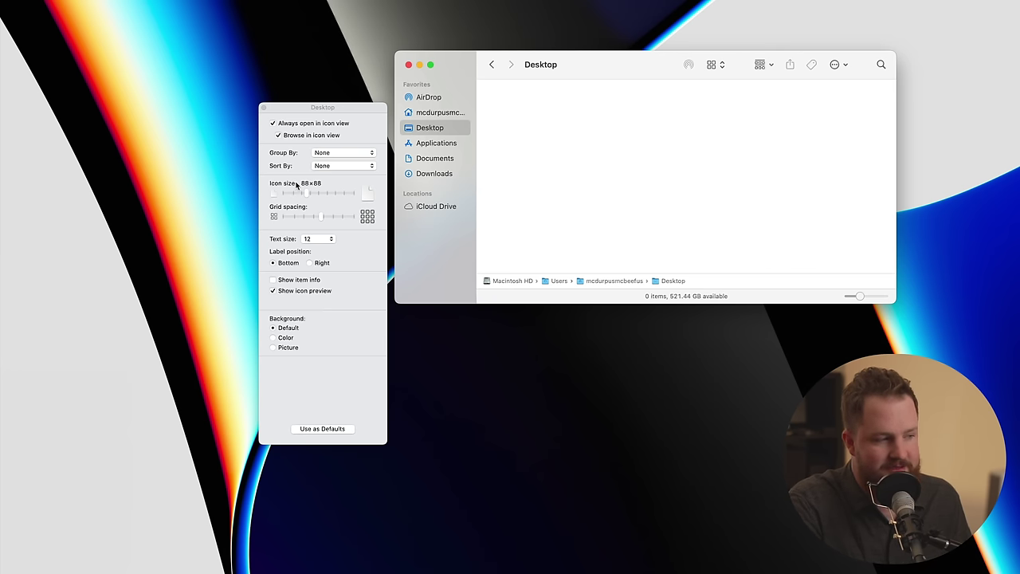
{"action": "left_click", "coordinate": [264, 108]}
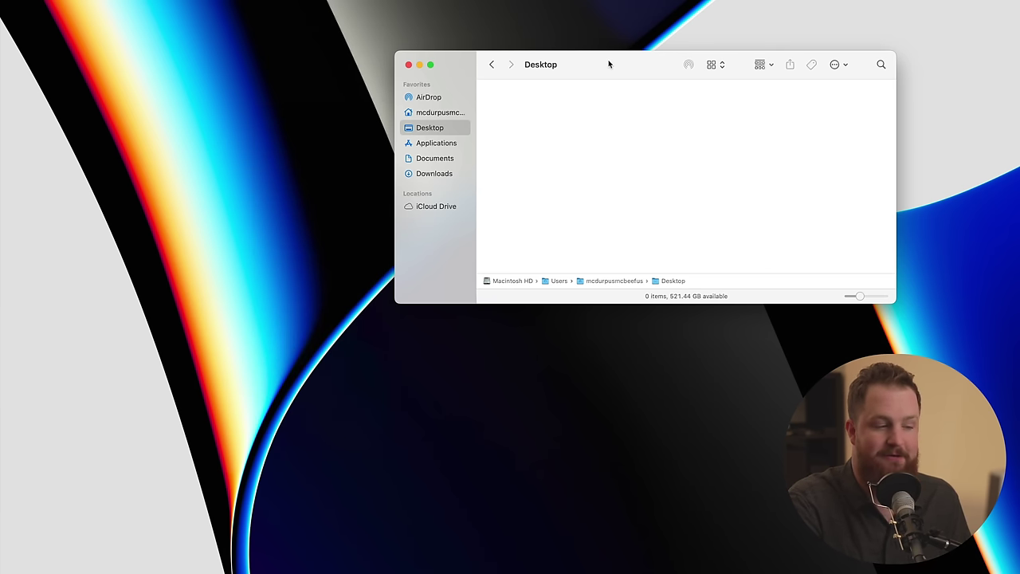
{"action": "left_click_drag", "start_coordinate": [614, 61], "coordinate": [613, 61]}
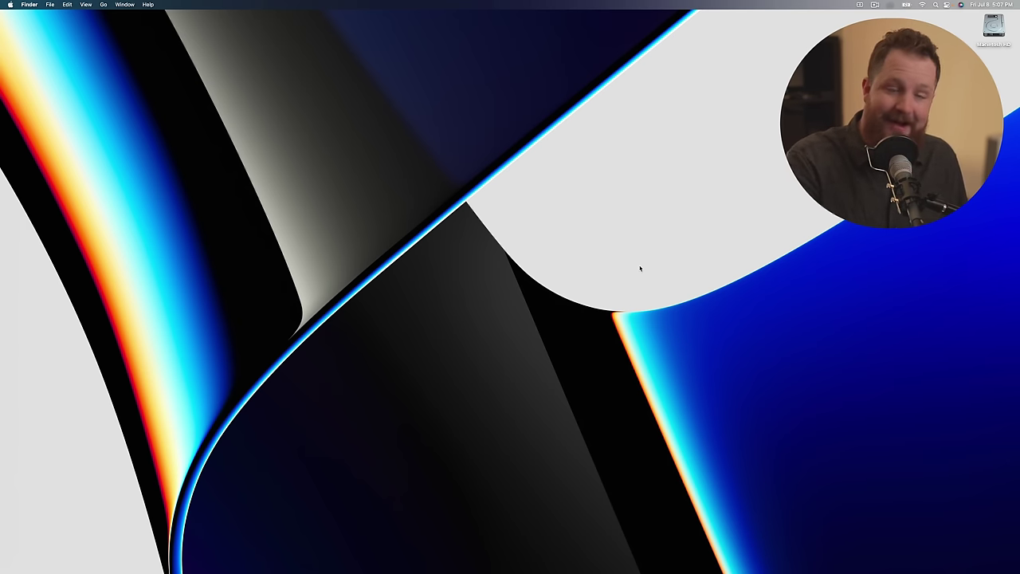
Step: Launch Terminal.app from a Spotlight search for 'ter'
{"action": "key", "text": "super+space"}
{"action": "type", "text": "ter"}
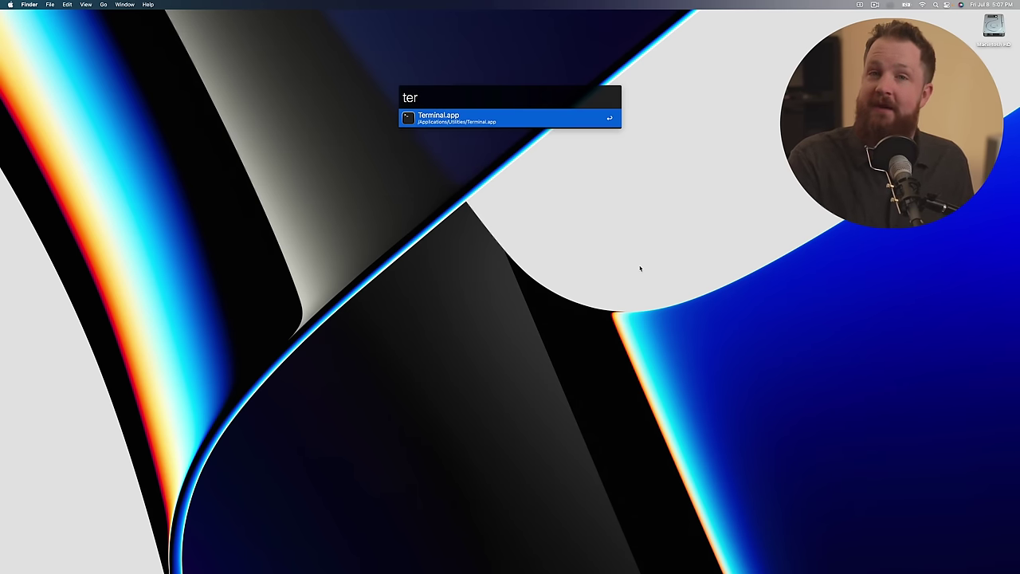
{"action": "key", "text": "Return"}
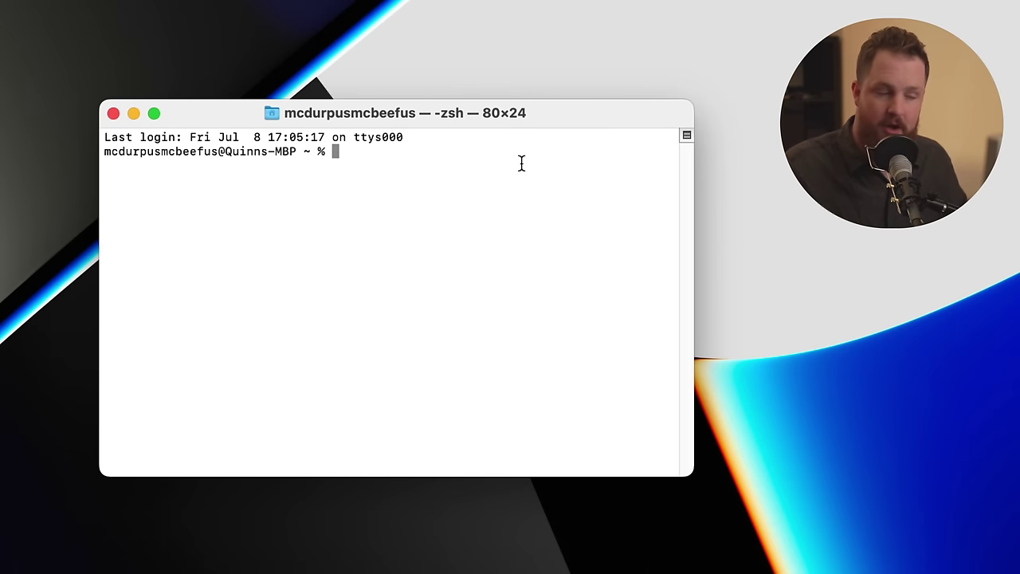
Step: Run defaults commands setting Dock autohide-delay and autohide-time-modifier to 0, then killall Dock
{"action": "type", "text": "defaults write com.apple.dock autohide-delay -float 0; defaults write com.apple.dock autohide-time-modifier -int 0;killall Dock"}
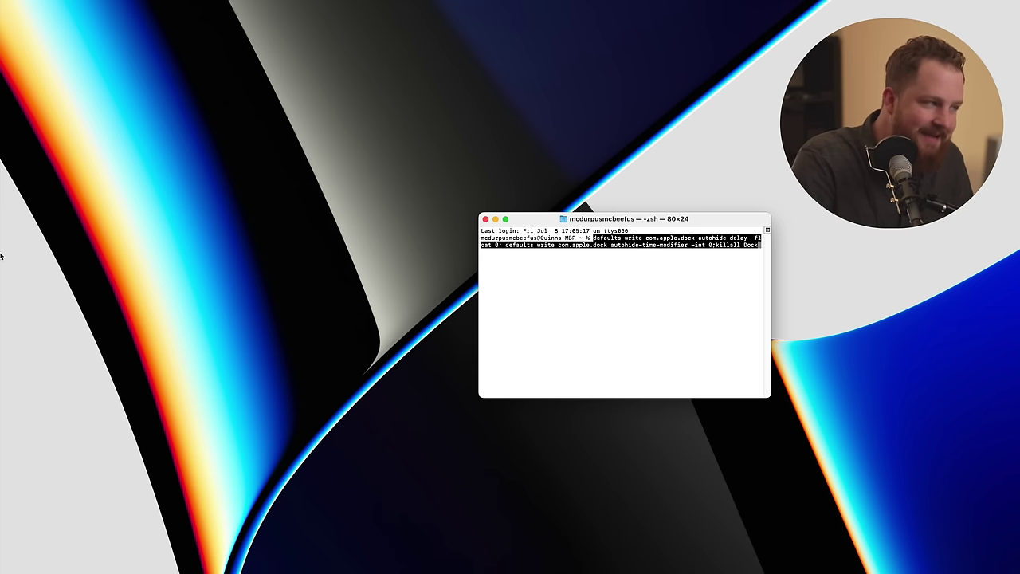
{"action": "mouse_move", "coordinate": [2, 255]}
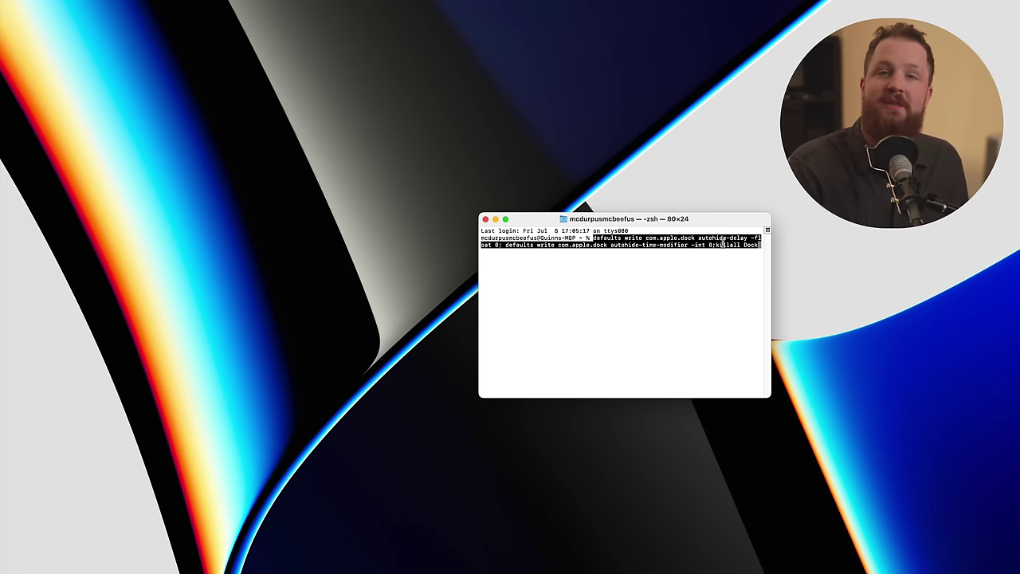
{"action": "key", "text": "Return"}
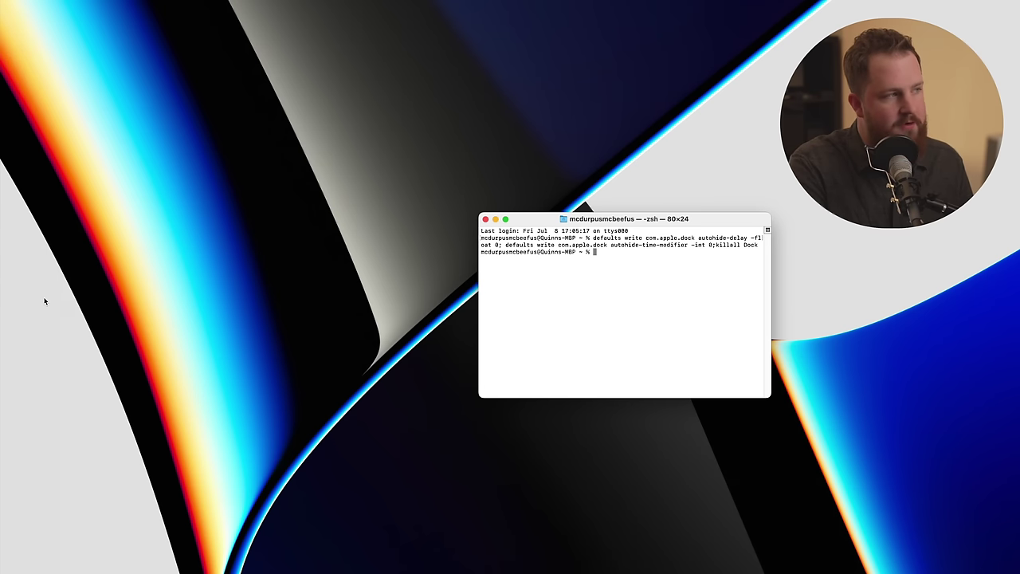
{"action": "mouse_move", "coordinate": [0, 300]}
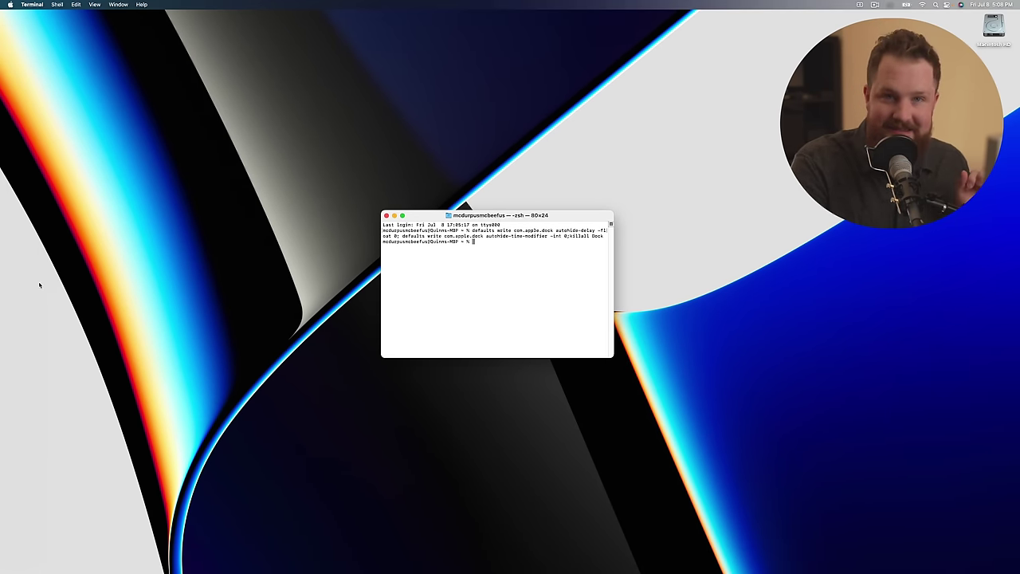
{"action": "mouse_move", "coordinate": [0, 282]}
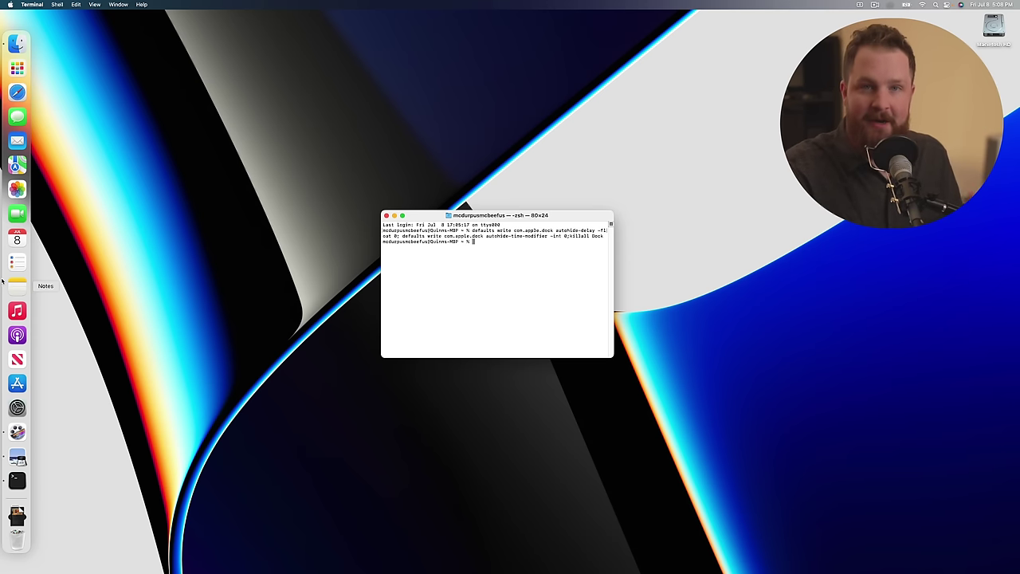
{"action": "mouse_move", "coordinate": [1, 262]}
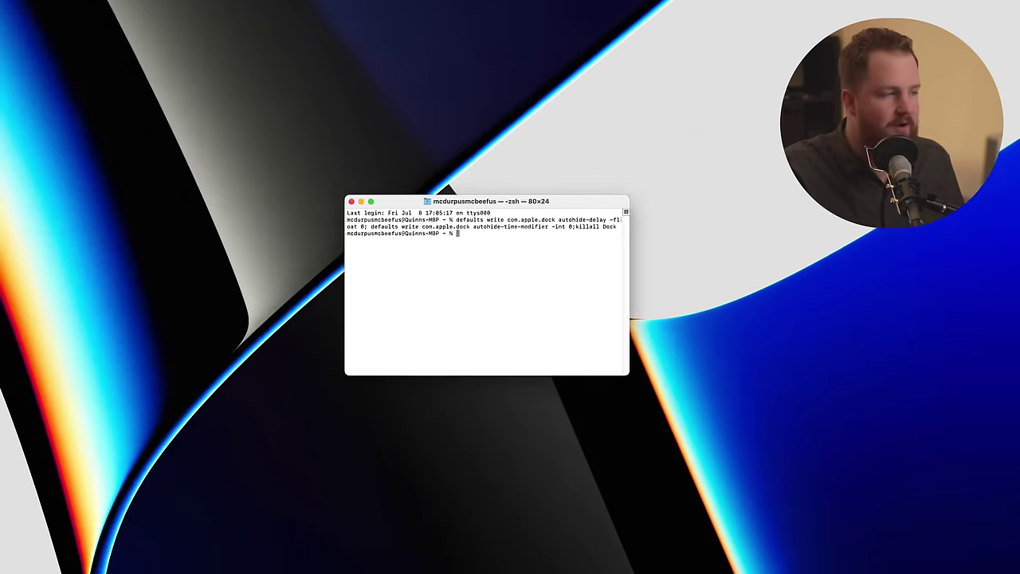
{"action": "mouse_move", "coordinate": [3, 280]}
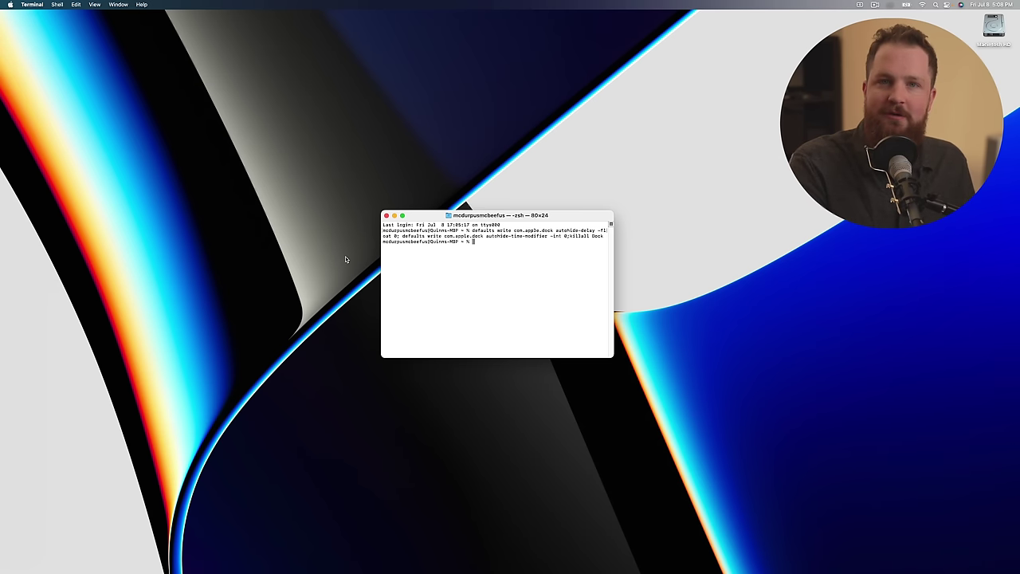
{"action": "mouse_move", "coordinate": [1, 235]}
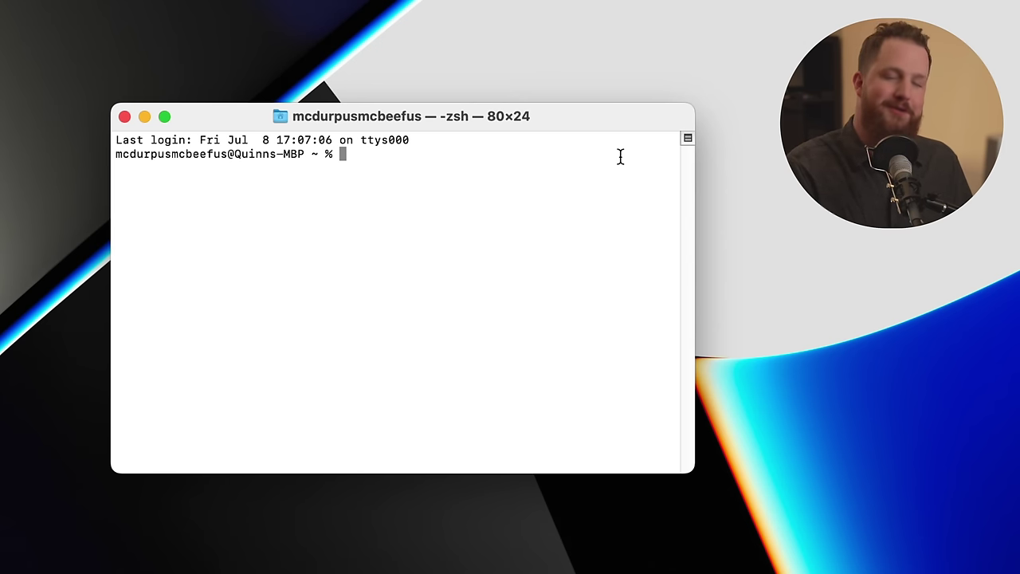
Step: Run the persistent-apps spacer-tile command with killall Dock, then drag the new spacer out of the Dock
{"action": "type", "text": "defaults write com.apple.dock persistent-apps -array-add '{tile-data={}; tile-type=\"spacer-tile\";}' && killall Dock"}
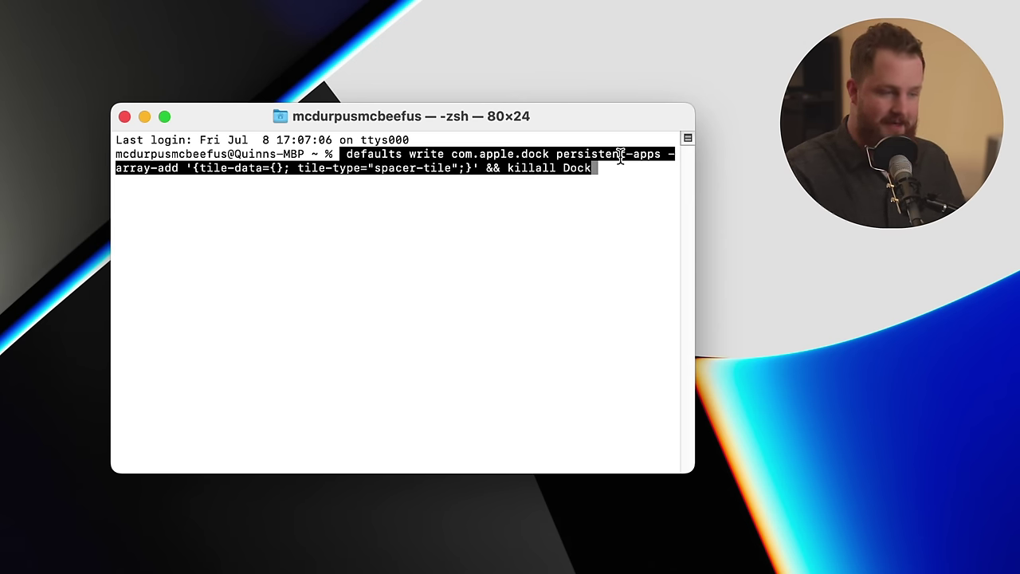
{"action": "key", "text": "Return"}
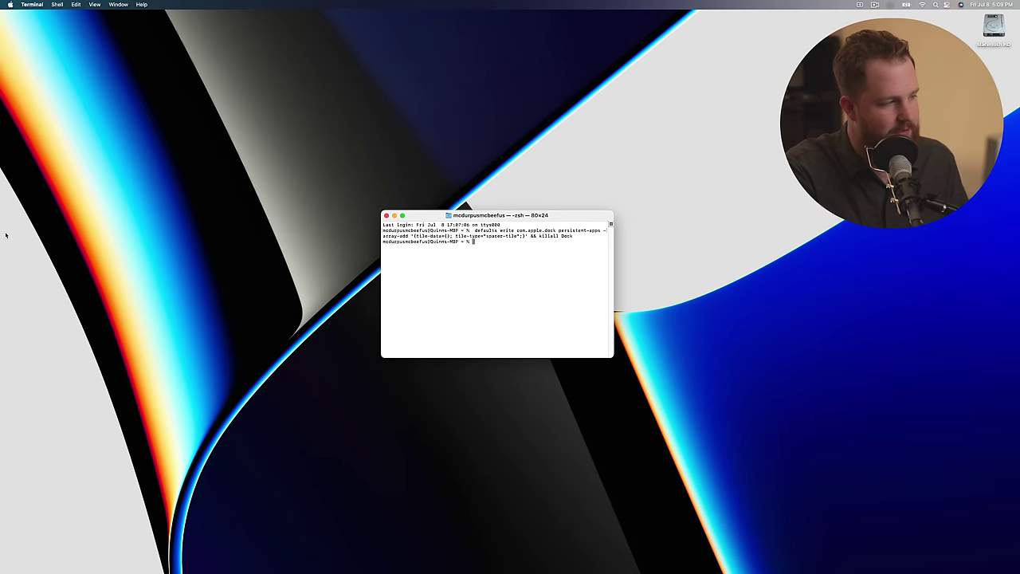
{"action": "mouse_move", "coordinate": [4, 239]}
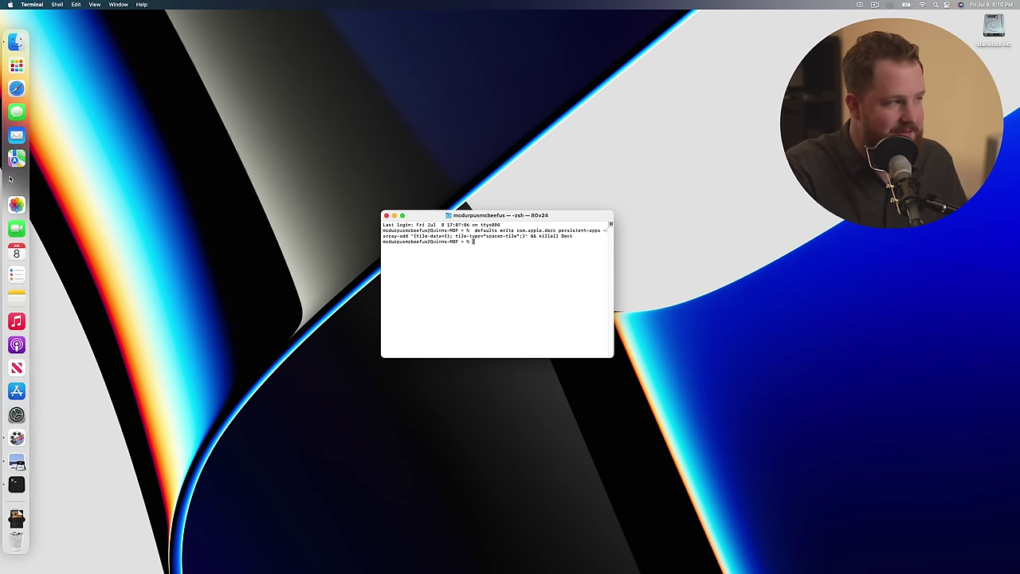
{"action": "left_click_drag", "start_coordinate": [16, 180], "coordinate": [341, 186]}
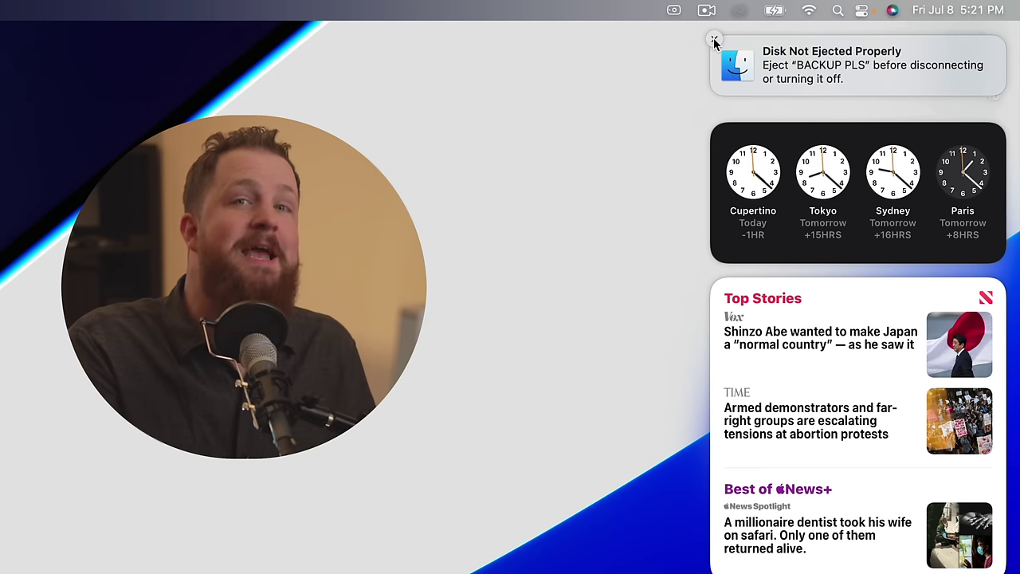
Step: Close the 'Disk Not Ejected Properly' notification about BACKUP PLS in Notification Center
{"action": "left_click", "coordinate": [714, 40]}
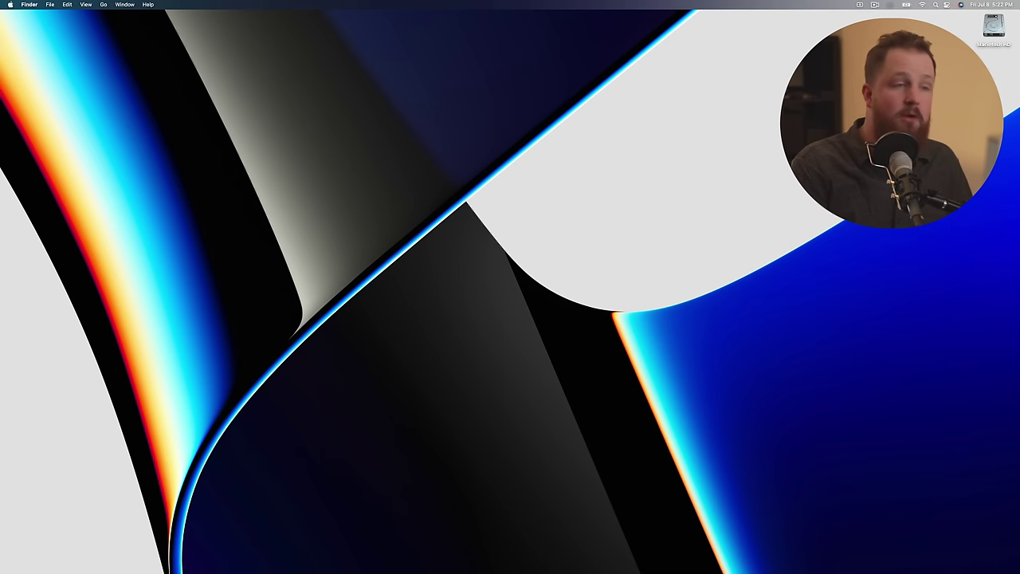
Step: Run sudo defaults write DADisableEjectNotification with pkill diskarbitrationd in Terminal, entering the account password
{"action": "key", "text": "super+space"}
{"action": "type", "text": "ter"}
{"action": "key", "text": "Return"}
{"action": "key", "text": "super+v"}
{"action": "key", "text": "Return"}
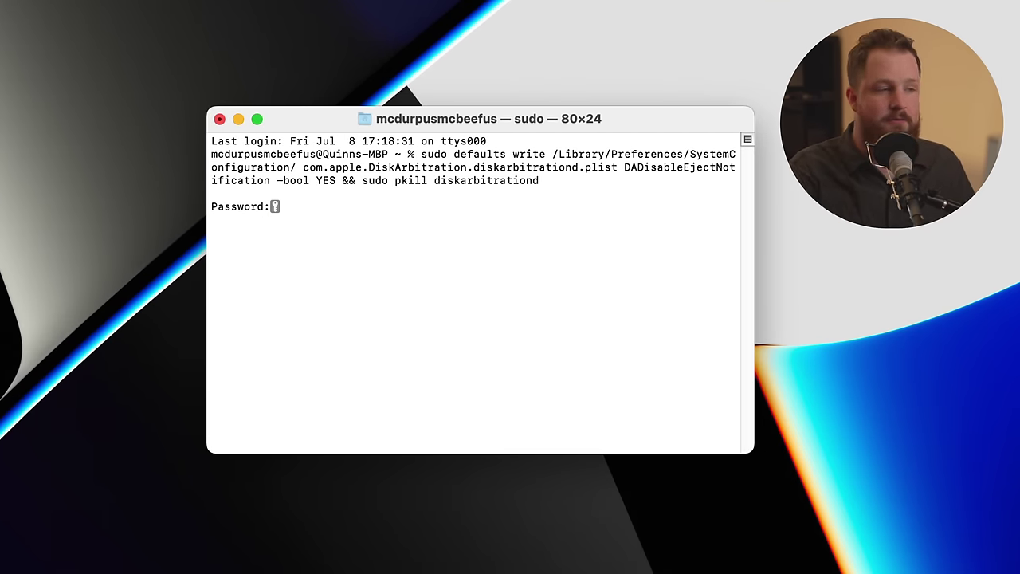
{"action": "key", "text": "Return"}
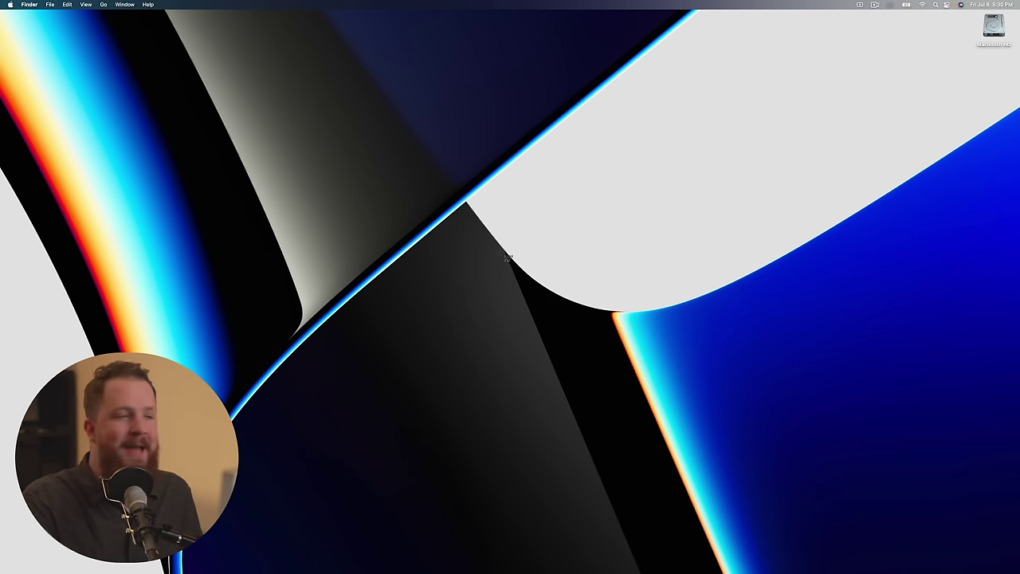
Step: Take an area screenshot and a full-screen screenshot with Cmd+Shift+3
{"action": "left_click_drag", "start_coordinate": [312, 116], "coordinate": [852, 347]}
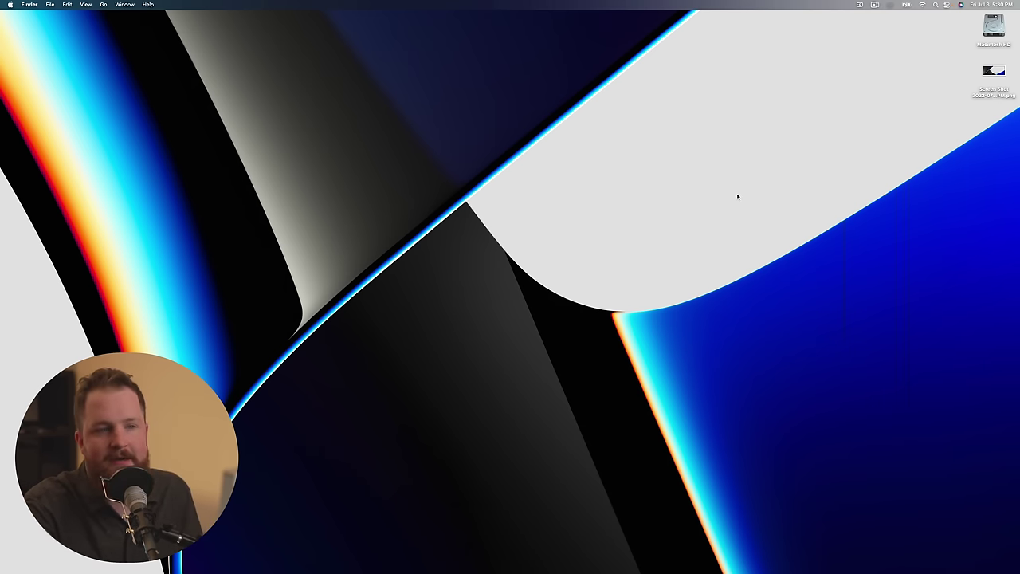
{"action": "key", "text": "super+shift+3"}
{"action": "left_click_drag", "start_coordinate": [960, 531], "coordinate": [1018, 529]}
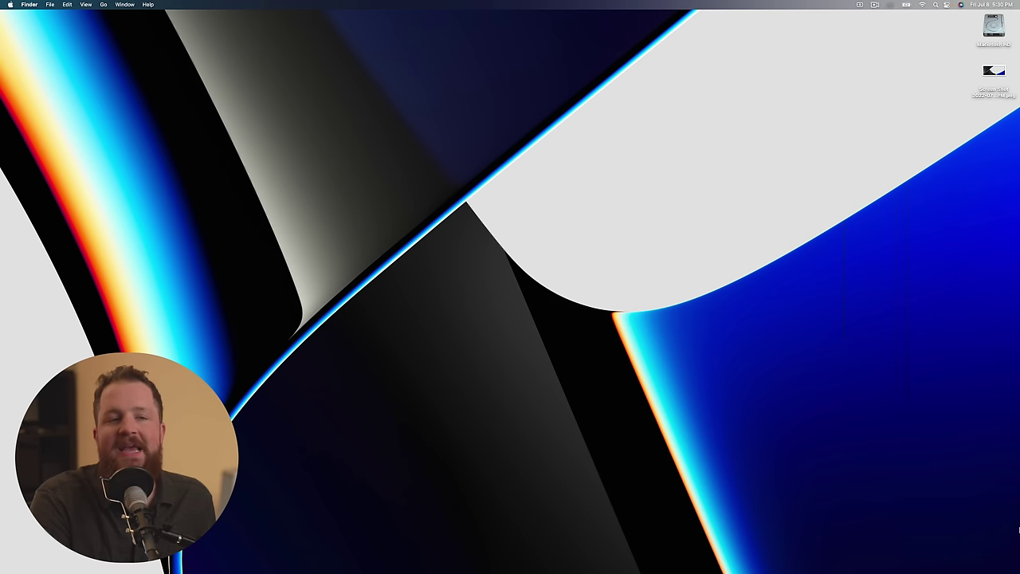
Step: Check the newest screenshot file's Get Info details, then close the info window
{"action": "left_click", "coordinate": [987, 118]}
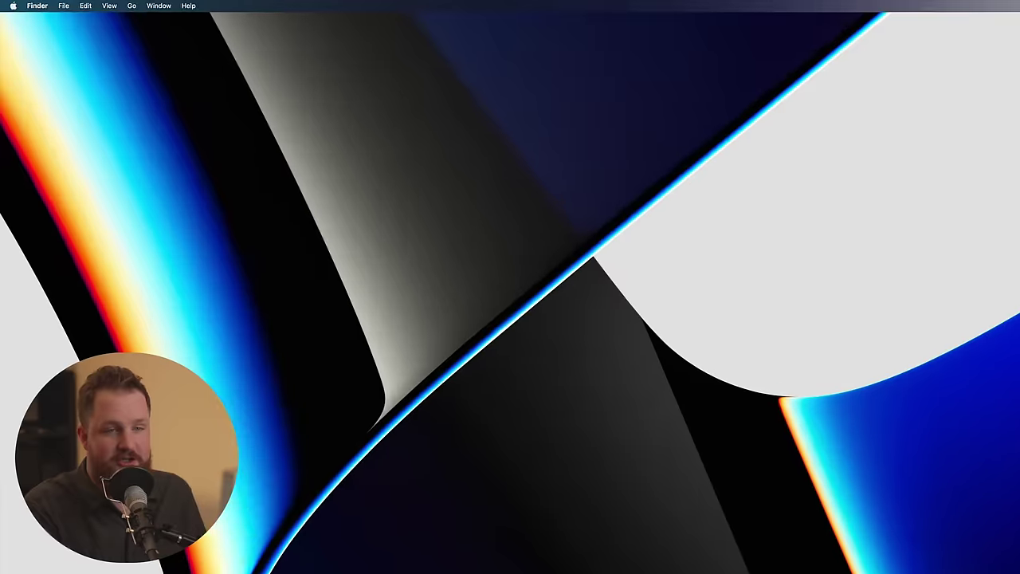
{"action": "key", "text": "super+i"}
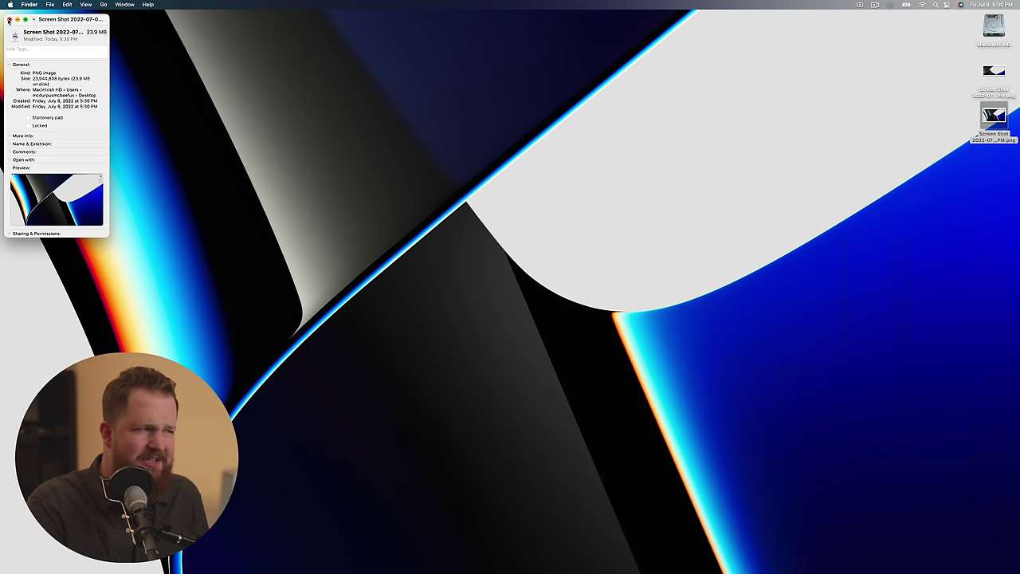
{"action": "left_click", "coordinate": [9, 19]}
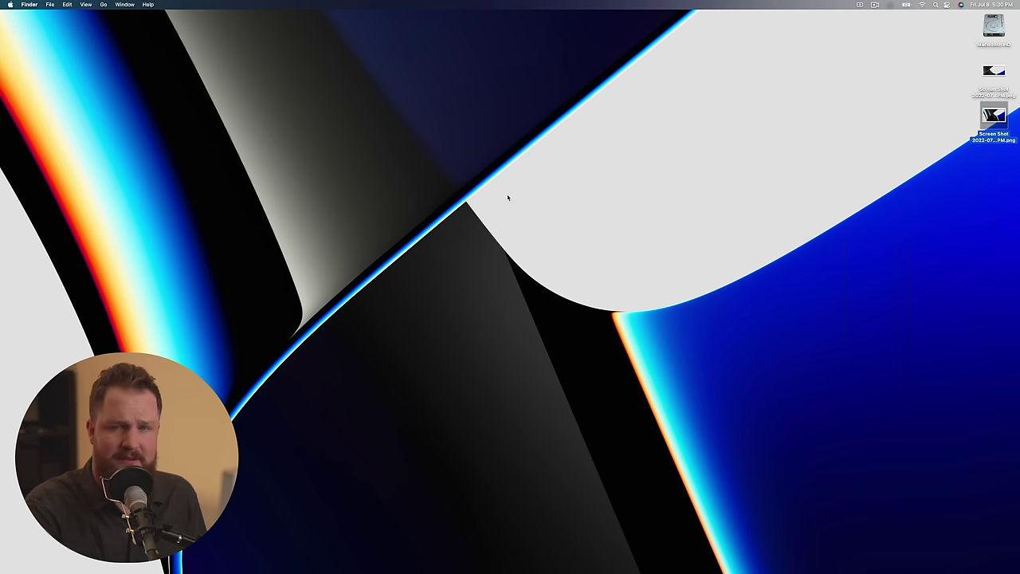
Step: Run 'defaults write com.apple.screencapture type jpg' in Terminal
{"action": "key", "text": "super+space"}
{"action": "type", "text": "ter"}
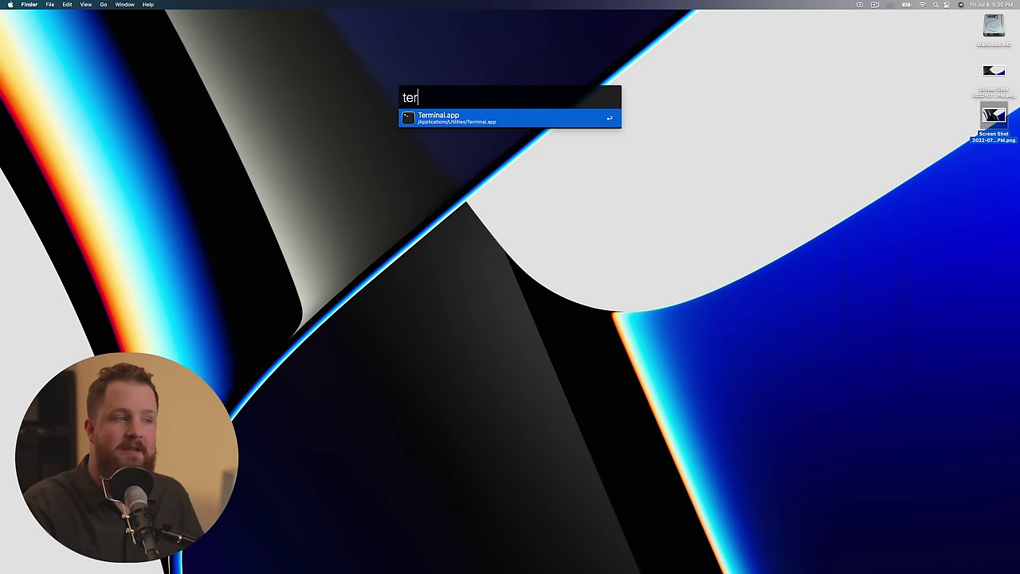
{"action": "key", "text": "Return"}
{"action": "type", "text": "d"}
{"action": "type", "text": "efaults write com."}
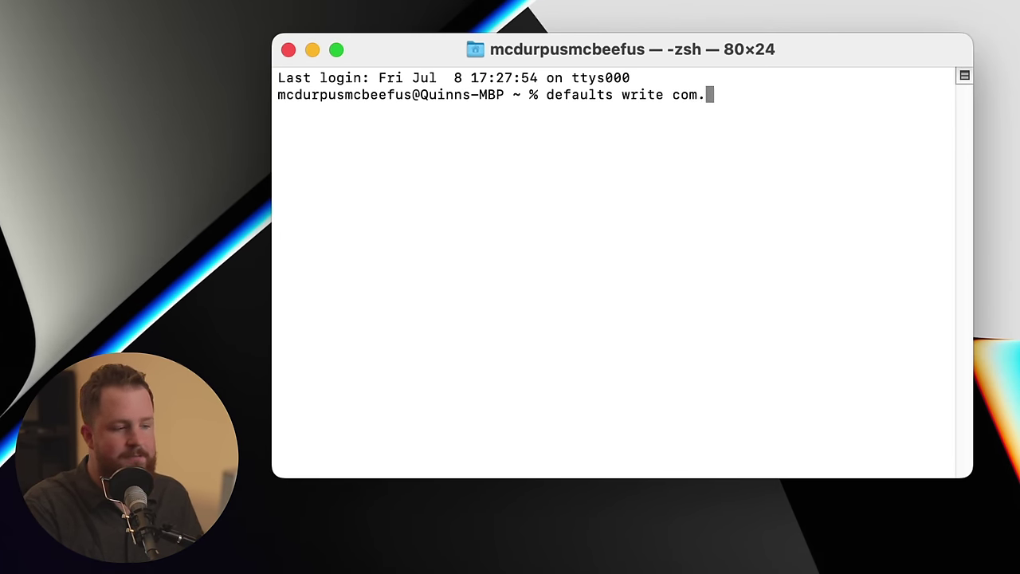
{"action": "type", "text": "apple.screencap"}
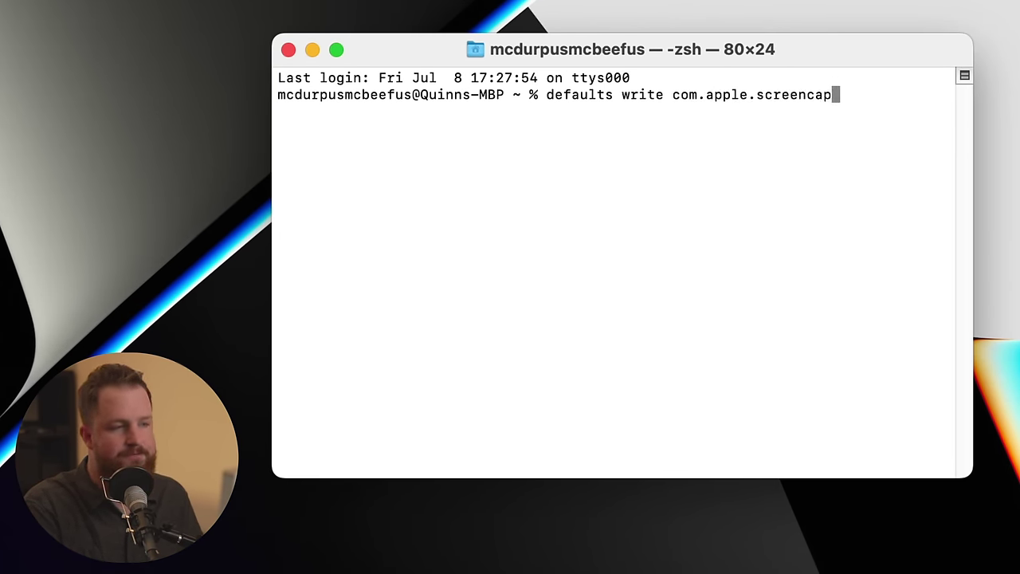
{"action": "type", "text": "ture type "}
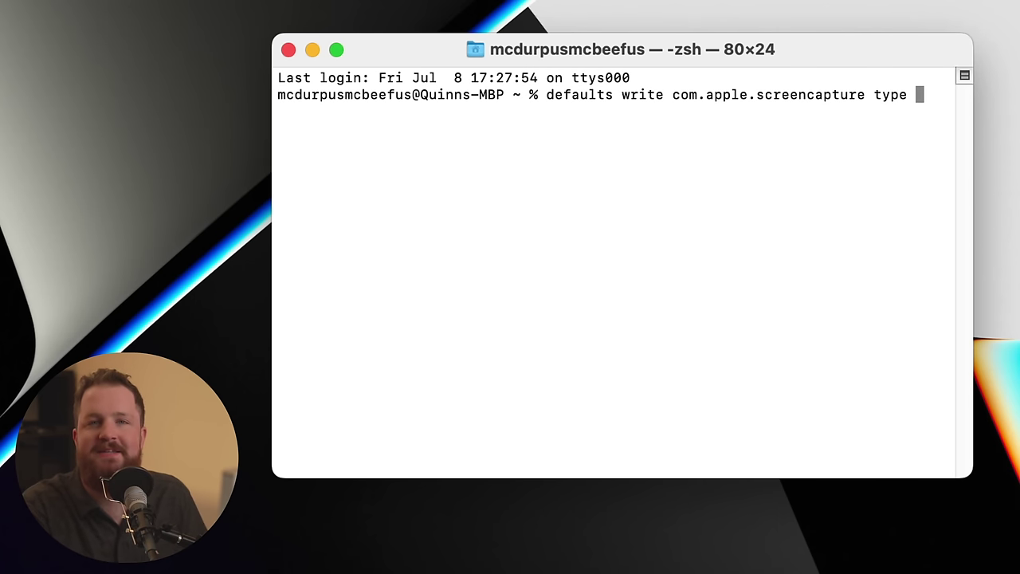
{"action": "type", "text": "jpg"}
{"action": "key", "text": "Return"}
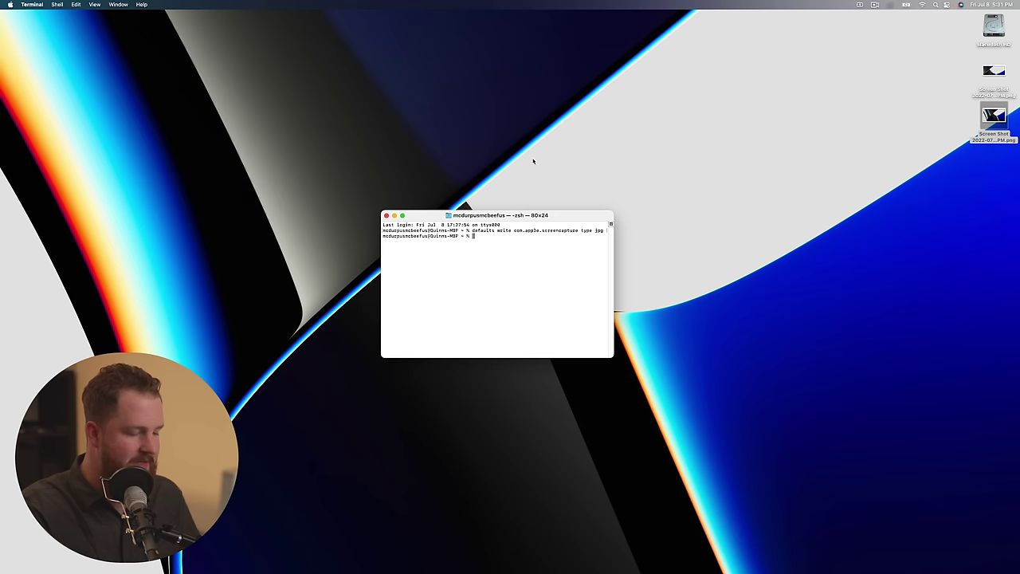
Step: Take a test screenshot and confirm in Get Info that the new file is a JPEG
{"action": "key", "text": "super+shift+3"}
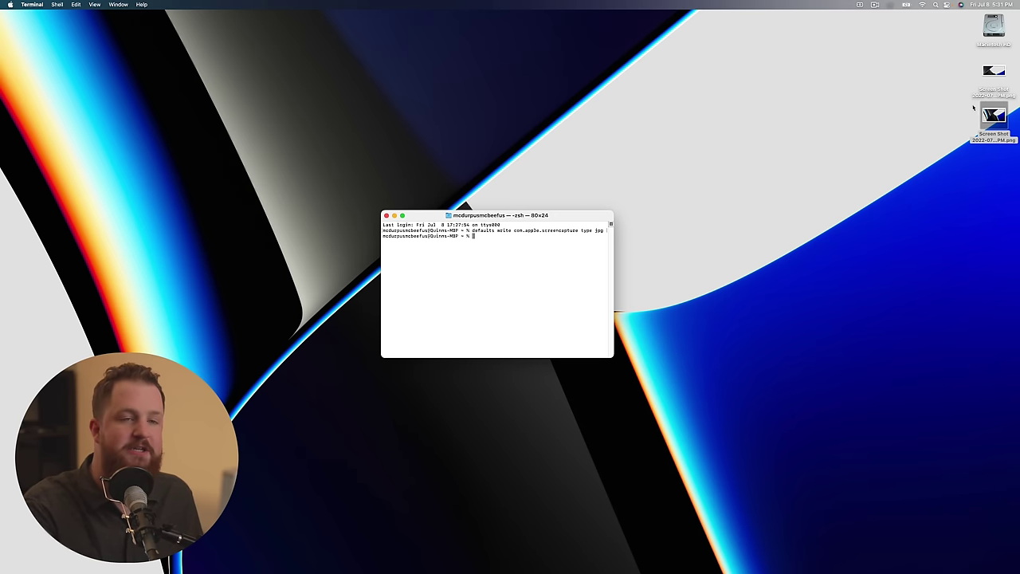
{"action": "left_click", "coordinate": [993, 162]}
{"action": "key", "text": "space"}
{"action": "key", "text": "space"}
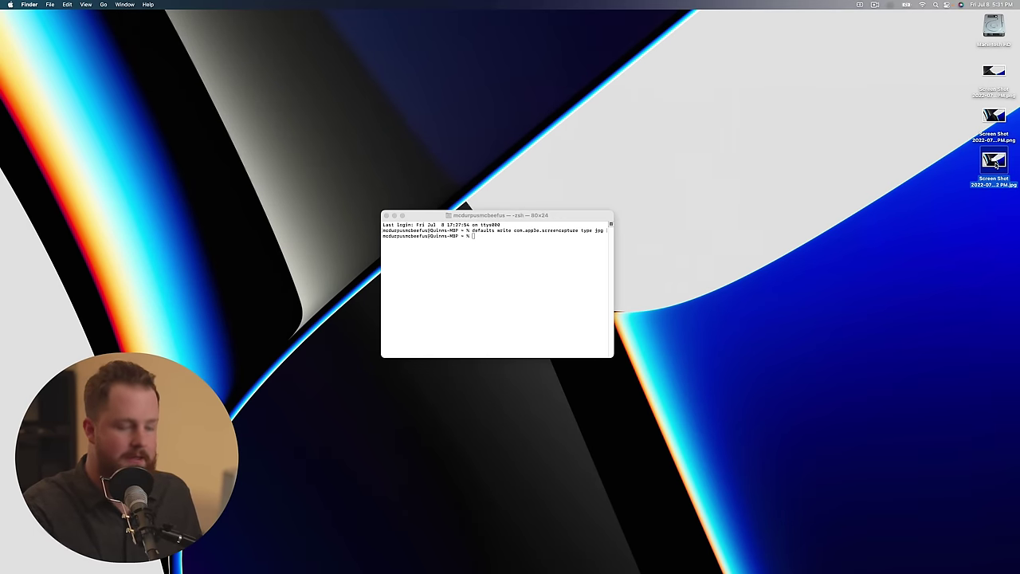
{"action": "key", "text": "super+i"}
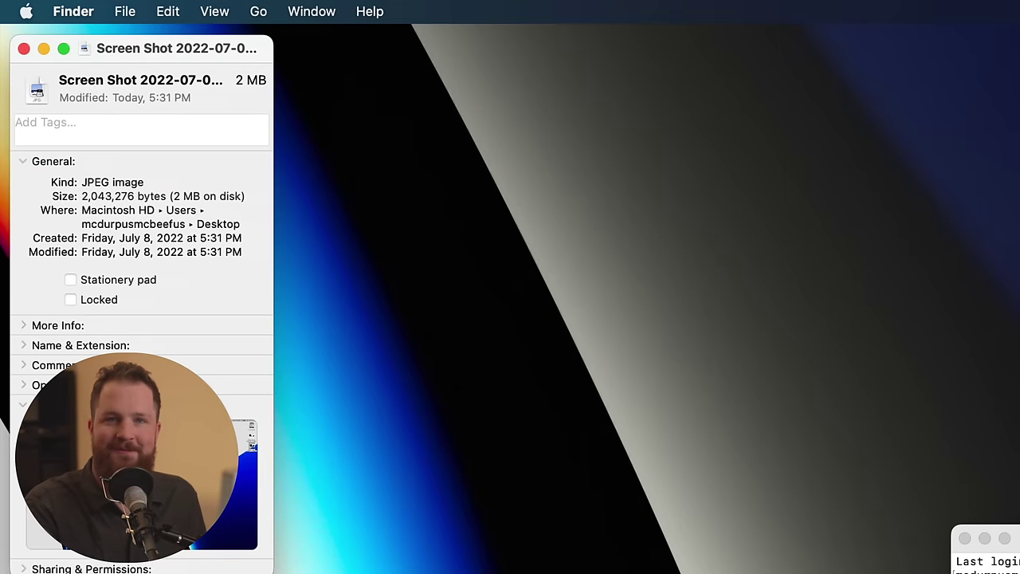
{"action": "key", "text": "super+w"}
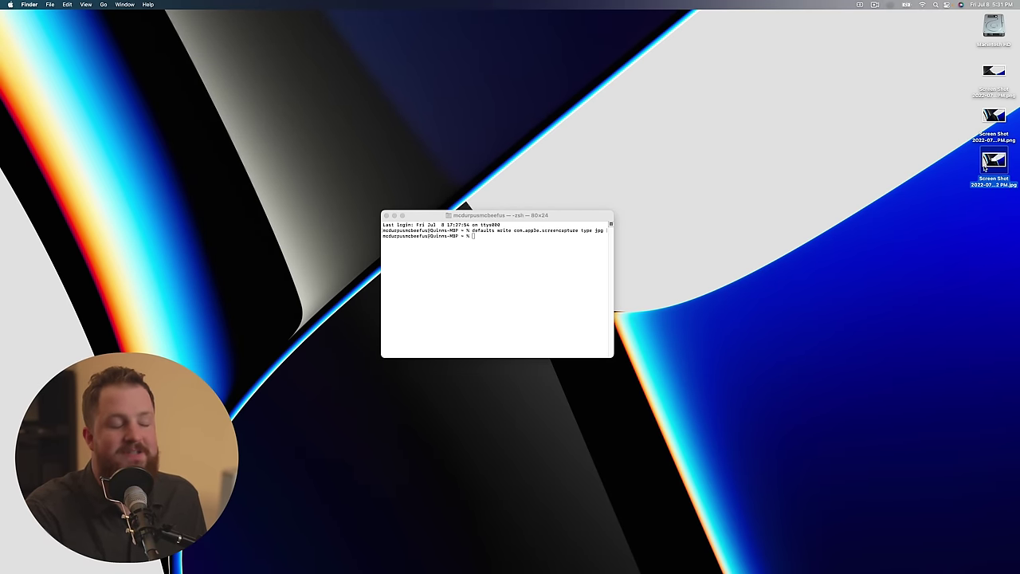
{"action": "left_click", "coordinate": [578, 249]}
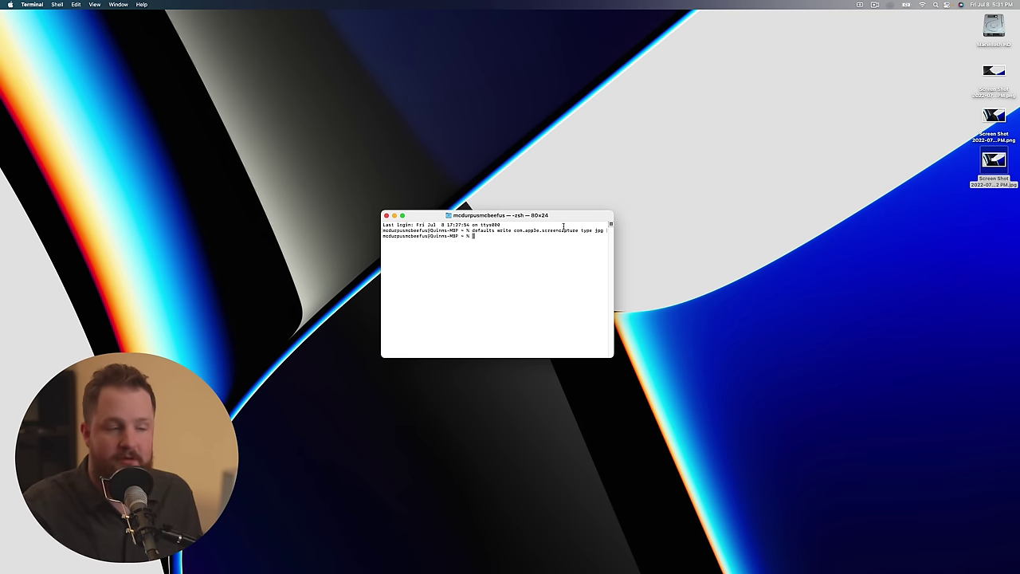
Step: Recall the screencapture type command, try tiff and gif, then rerun it with jpg
{"action": "key", "text": "Up"}
{"action": "key", "text": "BackSpace"}
{"action": "key", "text": "BackSpace"}
{"action": "key", "text": "BackSpace"}
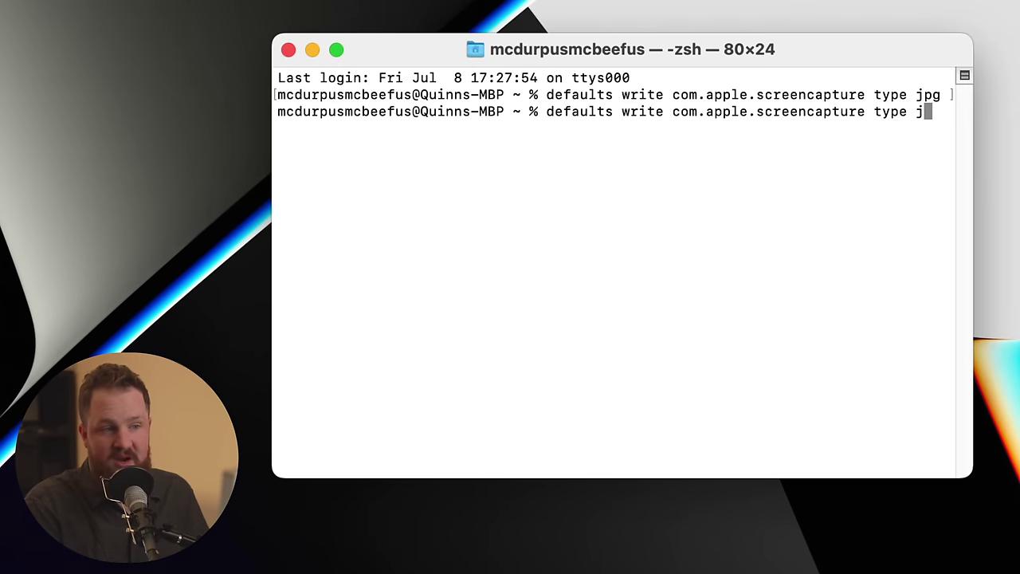
{"action": "type", "text": "tiff"}
{"action": "key", "text": "BackSpace"}
{"action": "key", "text": "BackSpace"}
{"action": "key", "text": "BackSpace"}
{"action": "key", "text": "BackSpace"}
{"action": "type", "text": "gif"}
{"action": "key", "text": "BackSpace"}
{"action": "key", "text": "BackSpace"}
{"action": "key", "text": "BackSpace"}
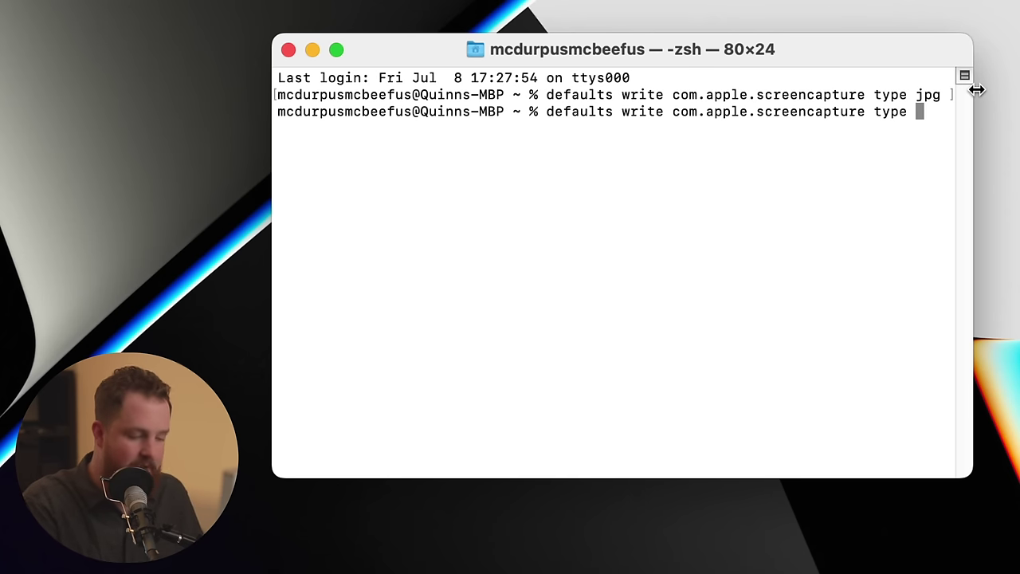
{"action": "type", "text": "jpg"}
{"action": "key", "text": "Return"}
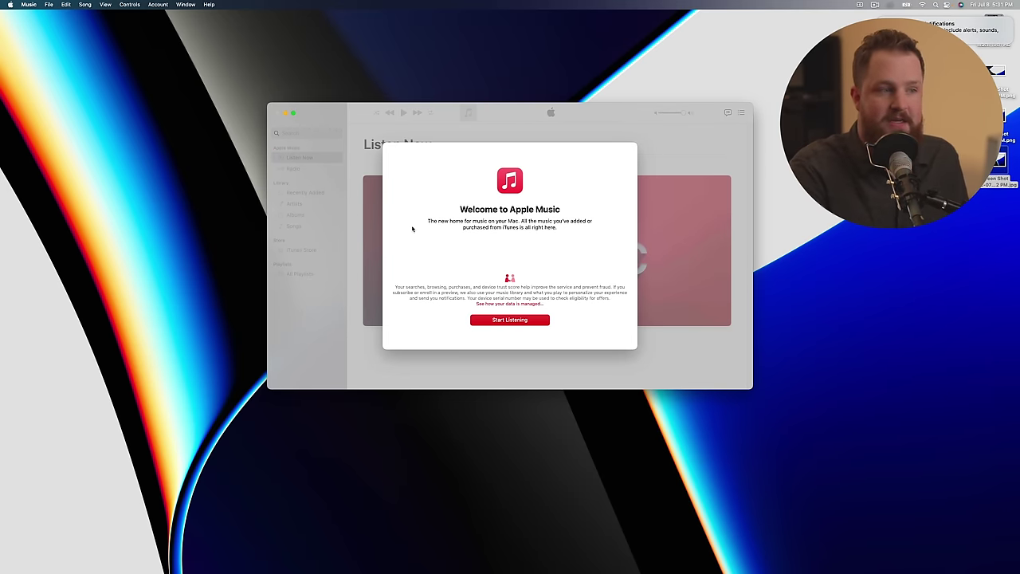
Step: Dismiss the Music welcome screen, then close and reopen Music from the Dock twice
{"action": "left_click", "coordinate": [505, 322]}
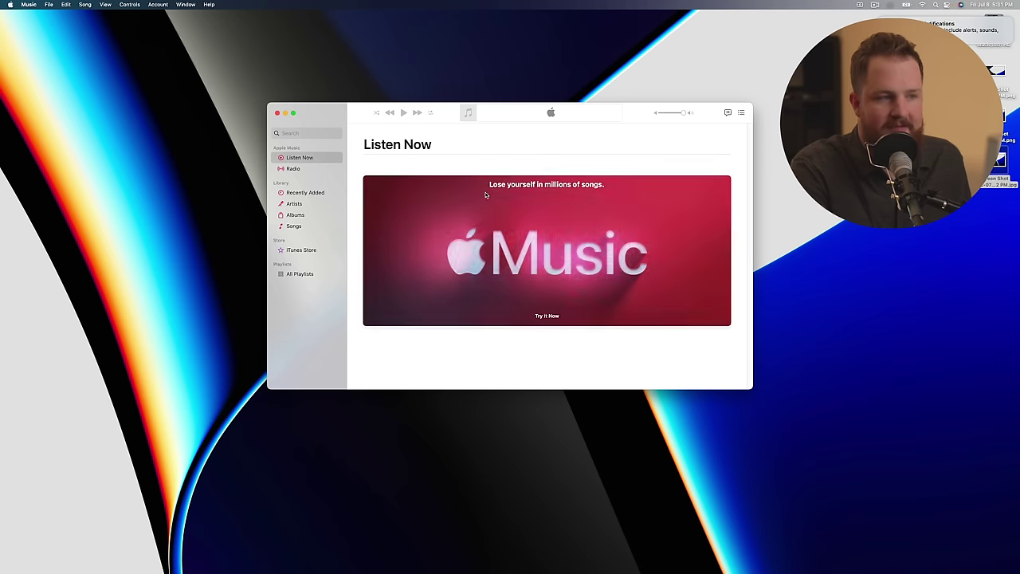
{"action": "key", "text": "super+w"}
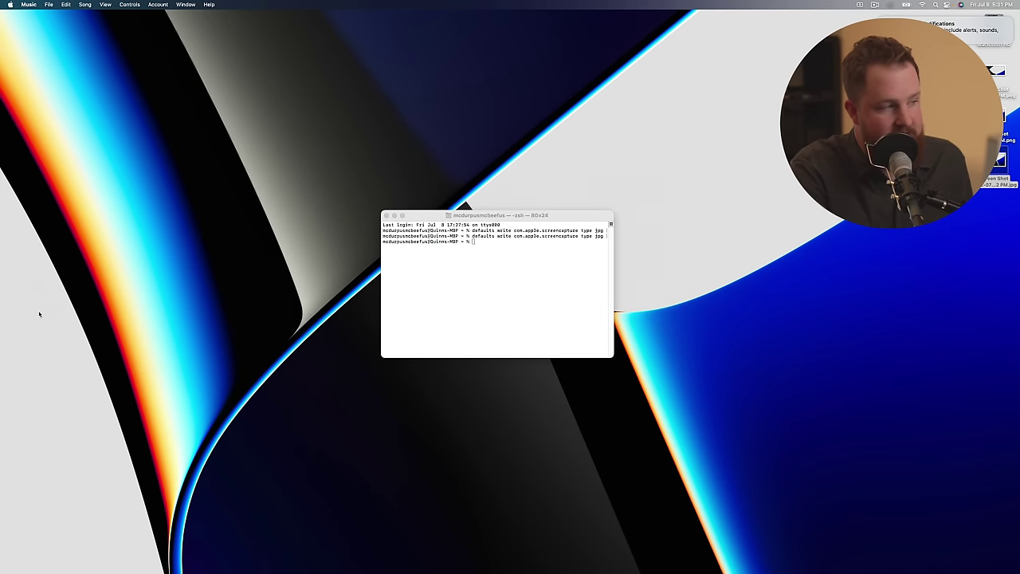
{"action": "left_click", "coordinate": [9, 315]}
{"action": "key", "text": "super+q"}
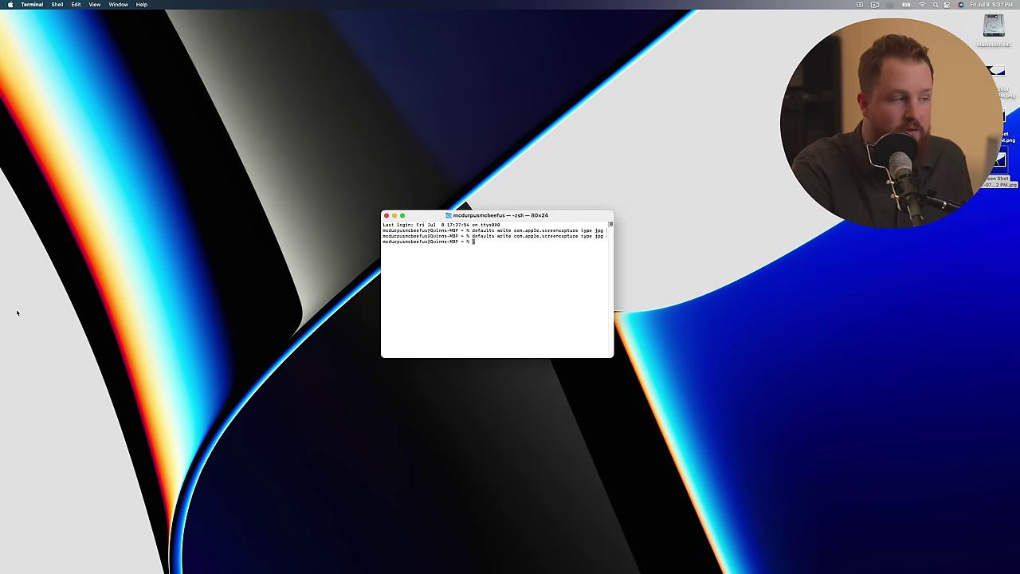
{"action": "left_click", "coordinate": [16, 313]}
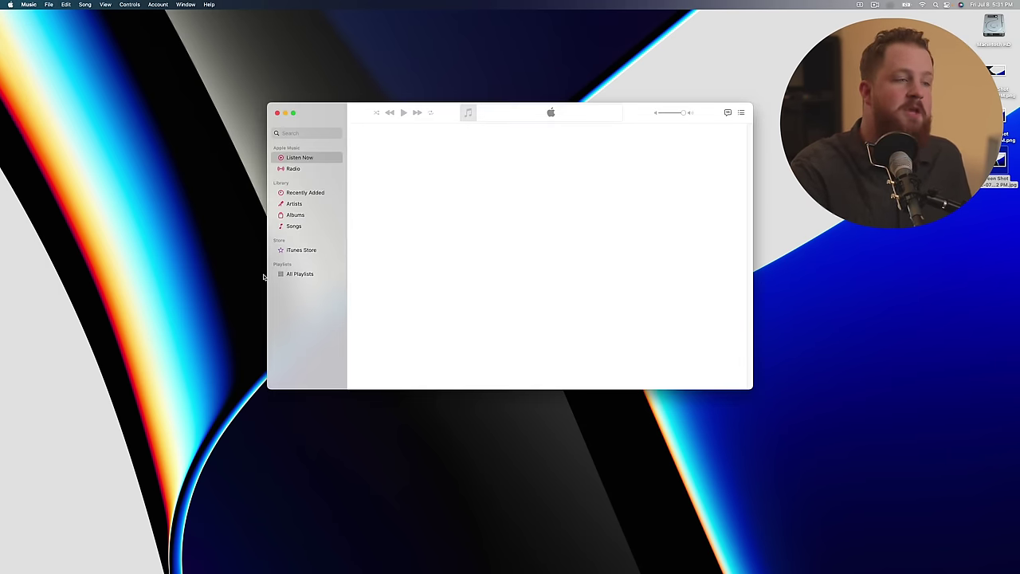
Step: Minimize Music, restore it from the Dock, then minimize it again so Terminal is in front
{"action": "key", "text": "super+m"}
{"action": "mouse_move", "coordinate": [10, 298]}
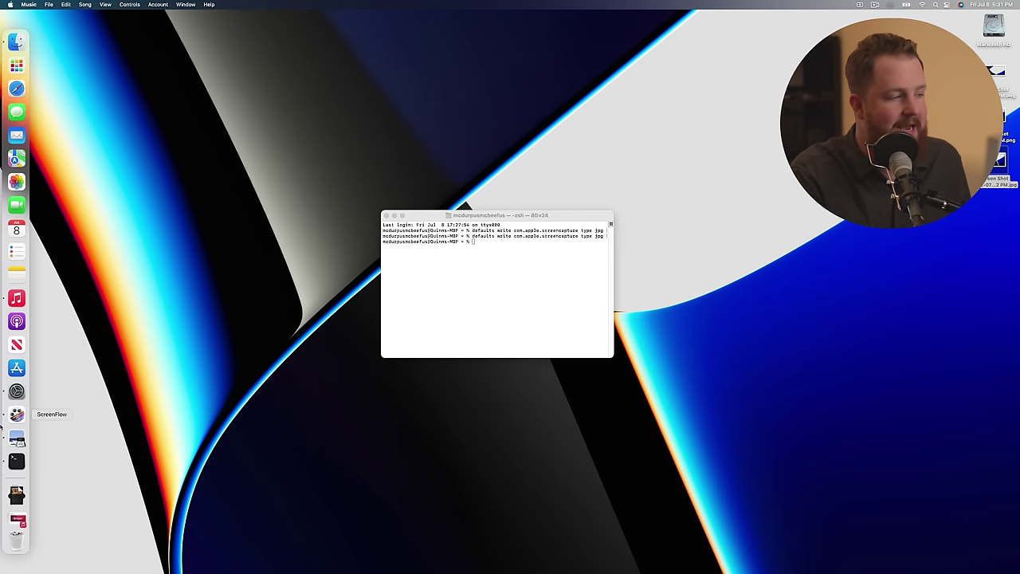
{"action": "left_click", "coordinate": [11, 520]}
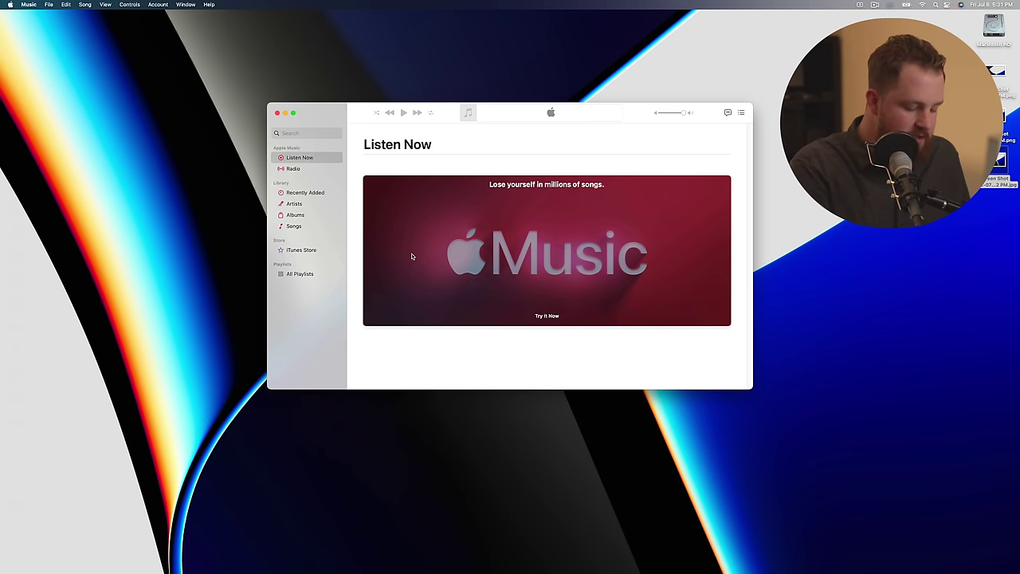
{"action": "key", "text": "super+m"}
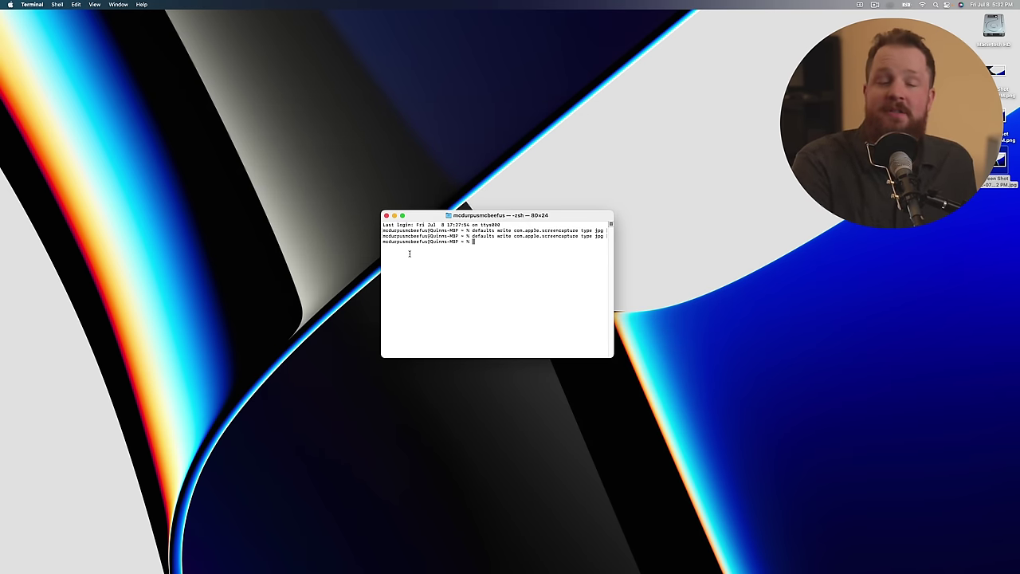
{"action": "mouse_move", "coordinate": [16, 189]}
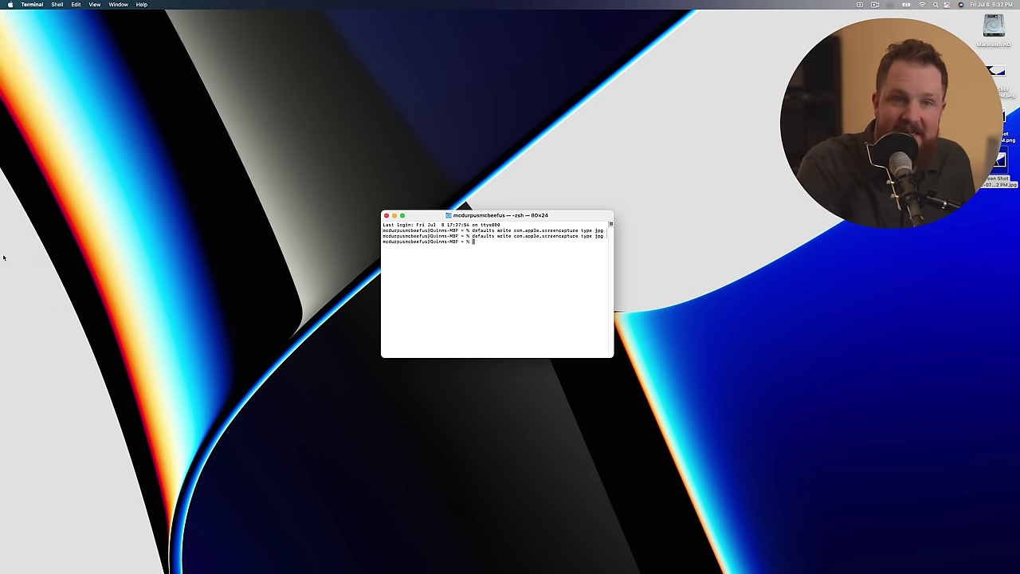
{"action": "mouse_move", "coordinate": [1, 335]}
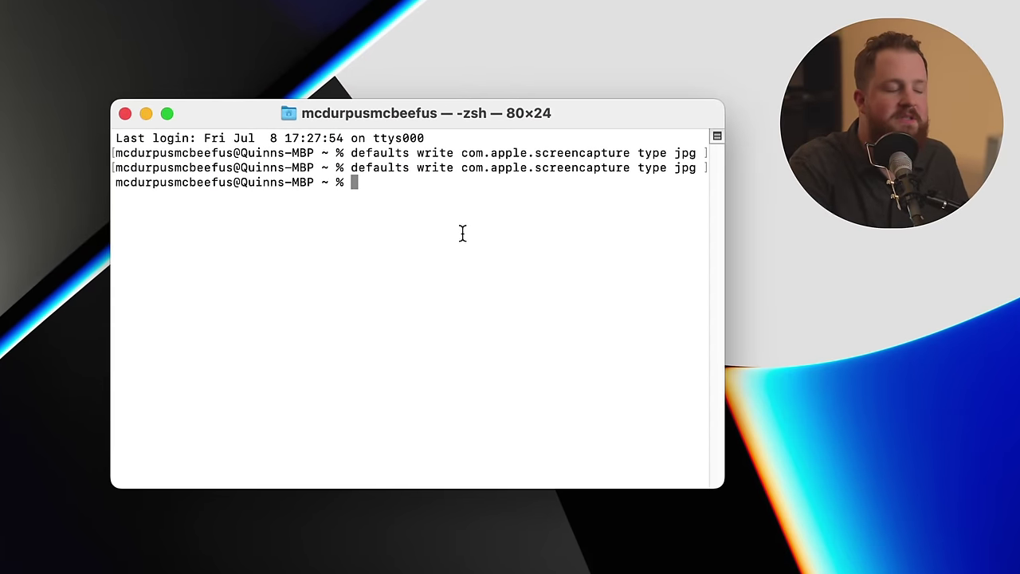
Step: Run 'defaults write com.apple.Dock showhidden -bool TRUE && killall Dock', then open and hide Music to verify its dimmed Dock icon
{"action": "type", "text": "defaults write com.apple.Dock showhidden -bool TRUE && killall Dock"}
{"action": "key", "text": "Return"}
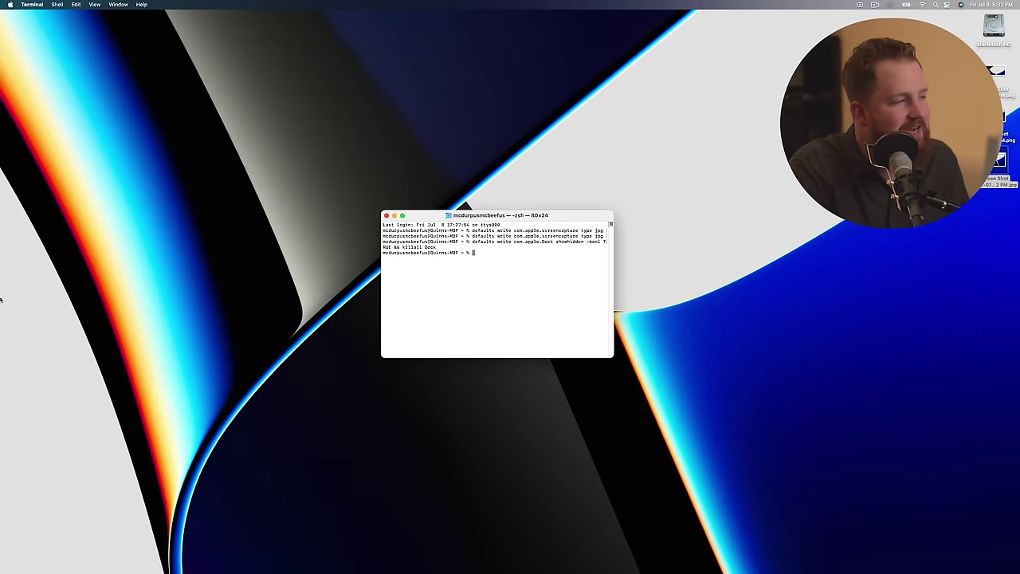
{"action": "mouse_move", "coordinate": [2, 293]}
{"action": "left_click", "coordinate": [16, 310]}
{"action": "key", "text": "super+h"}
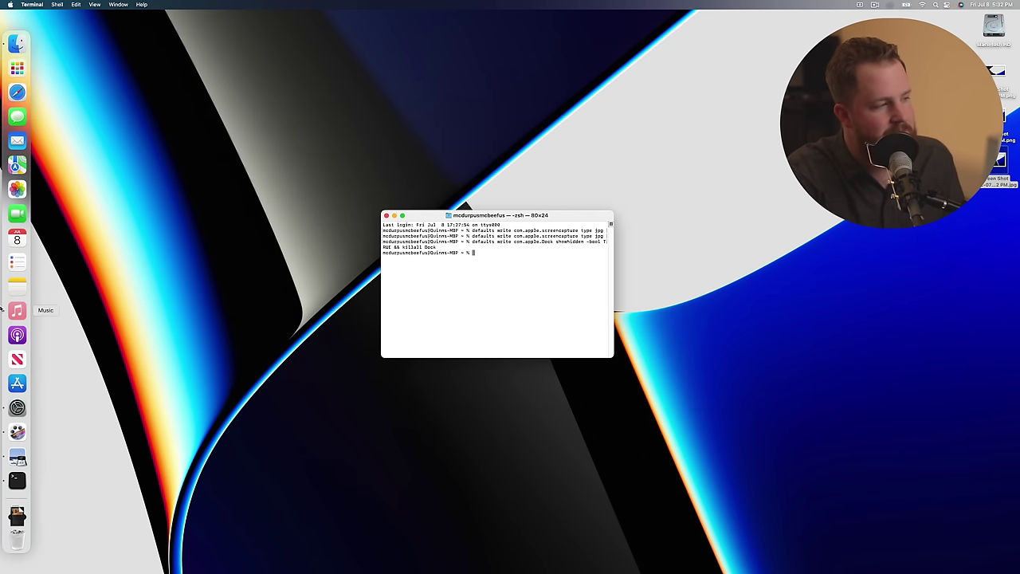